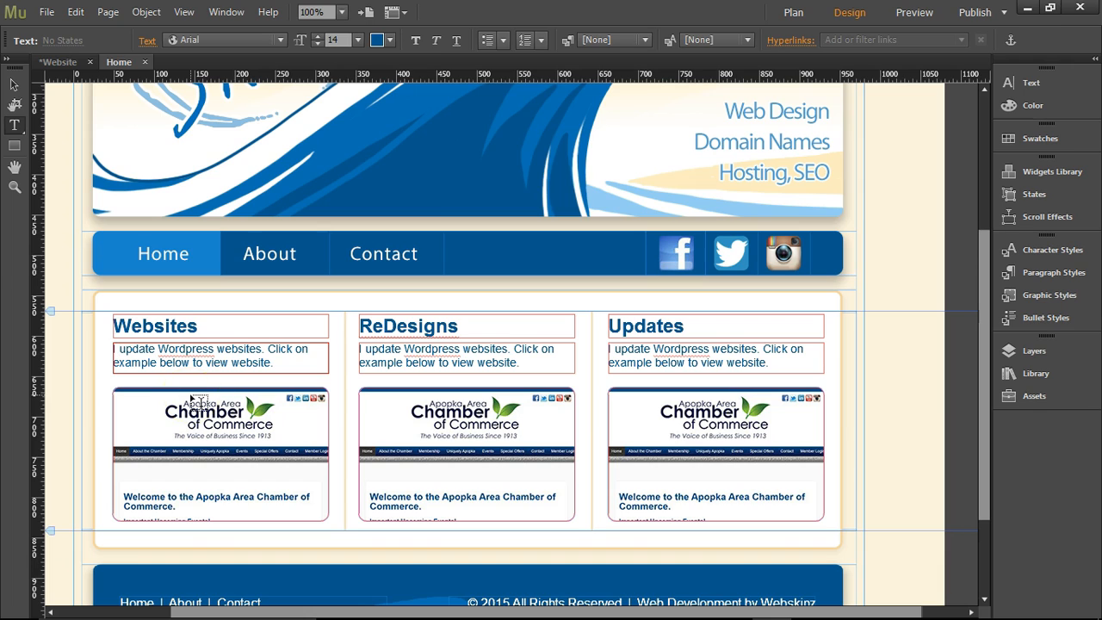
# Insert "build websites from scratch using Photoshop & Dreamweaver" after "I" in the description of the Websites column.
pyautogui.write('build websites')
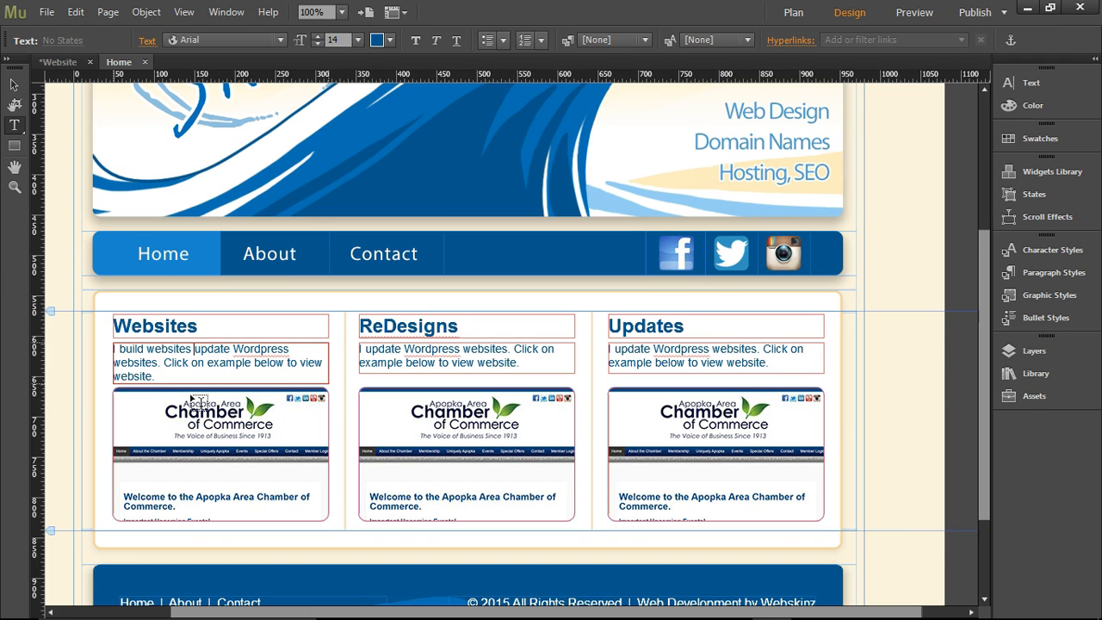
pyautogui.write(' from sc')
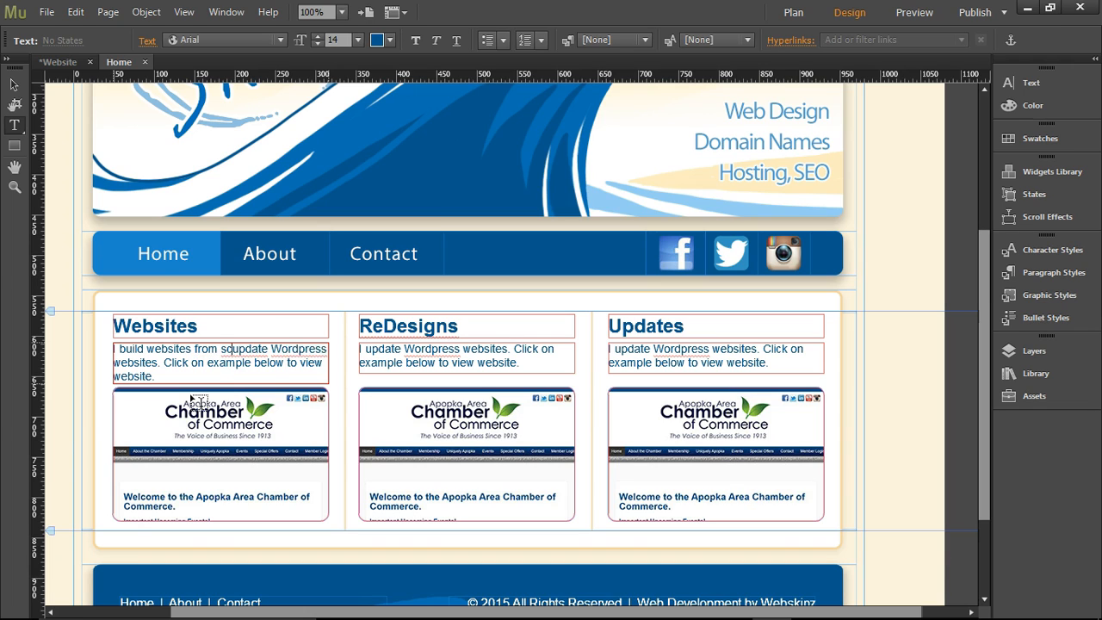
pyautogui.write('ratch using Photoshop ')
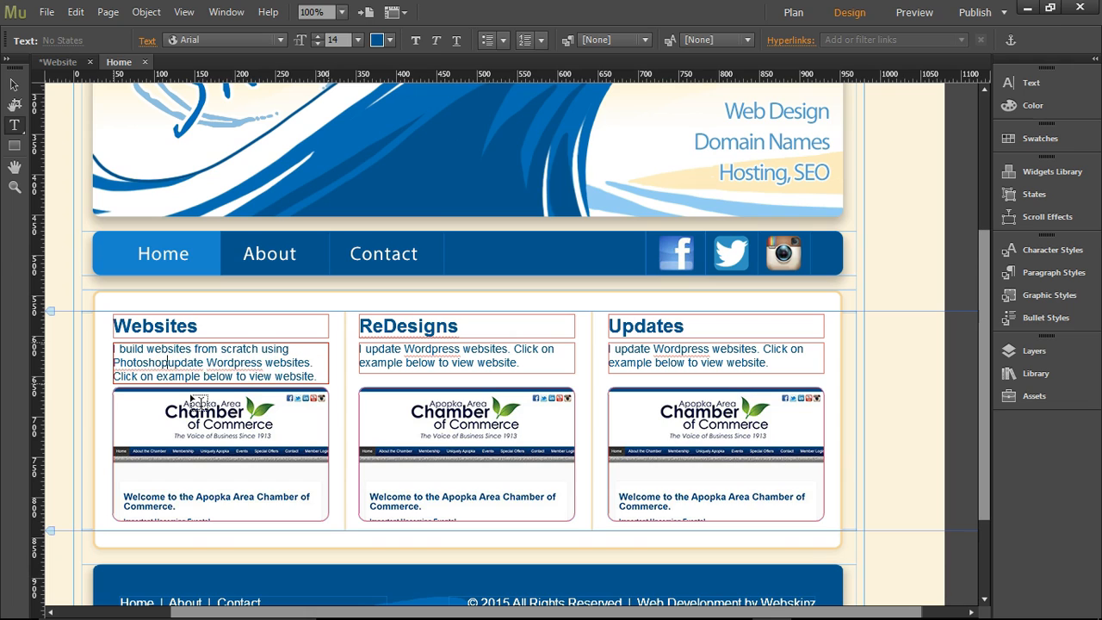
pyautogui.write('& ')
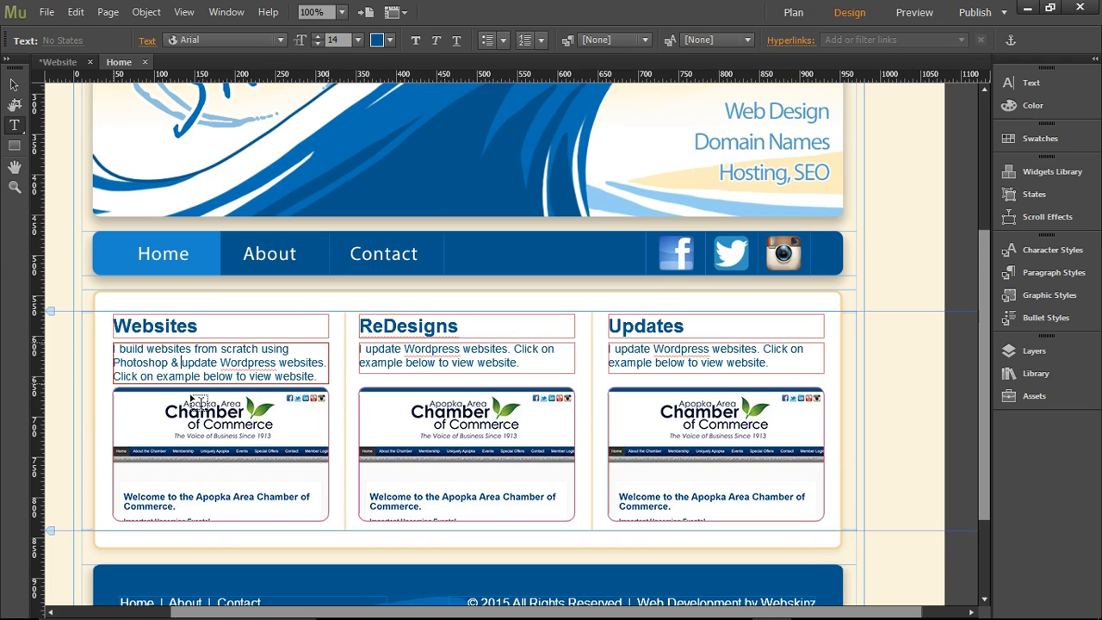
pyautogui.write('Dreamwea')
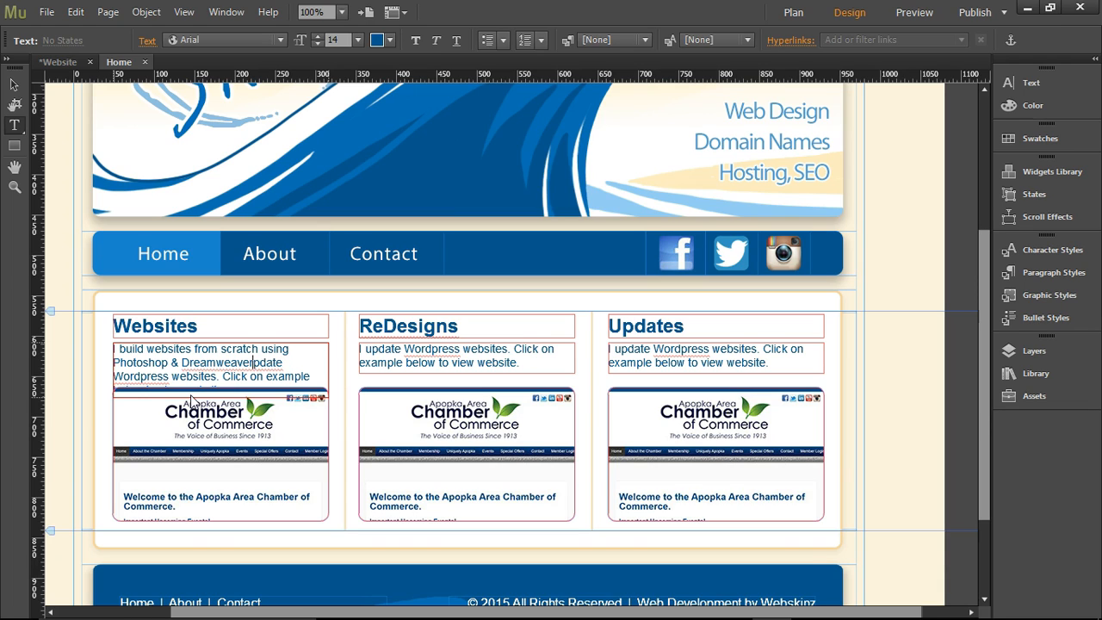
pyautogui.write('ver')
# Delete the leftover "update Wordpress websites" wording from the Websites description, keeping the period after Dreamweaver.
pyautogui.press('Delete')
pyautogui.press('Delete')
pyautogui.press('Delete')
pyautogui.press('Delete')
pyautogui.press('Delete')
pyautogui.press('Delete')
pyautogui.press('Delete')
pyautogui.press('Delete')
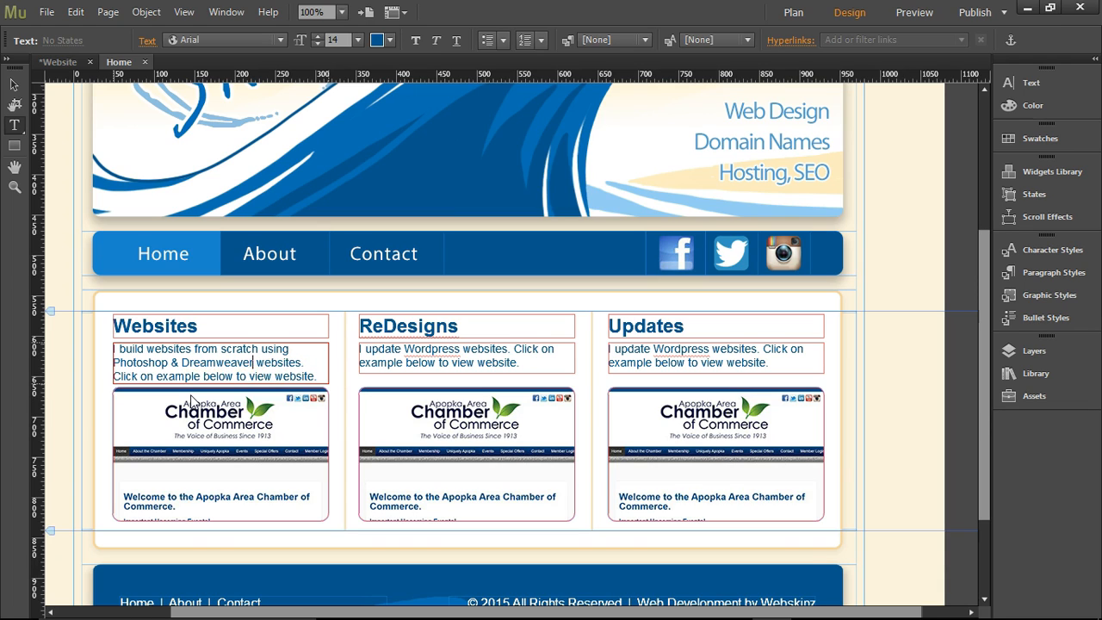
pyautogui.press('Delete')
pyautogui.press('Delete')
pyautogui.press('Delete')
pyautogui.press('Delete')
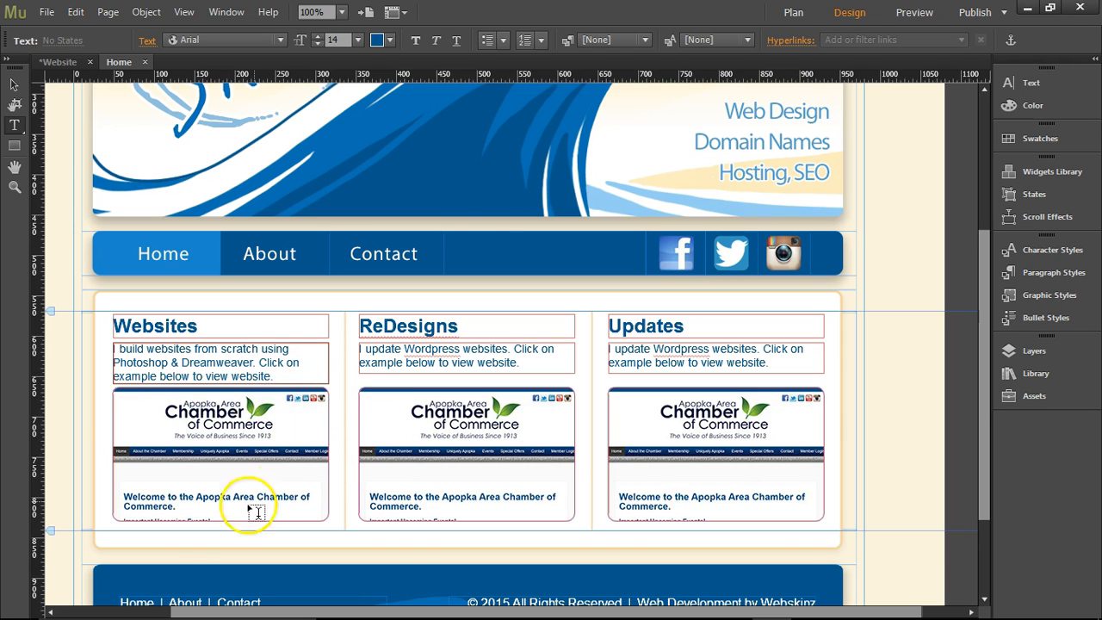
# Preview the home page to check the Websites description, and return to the page layout.
pyautogui.click(908, 13)
pyautogui.scroll(-4, 543, 286)
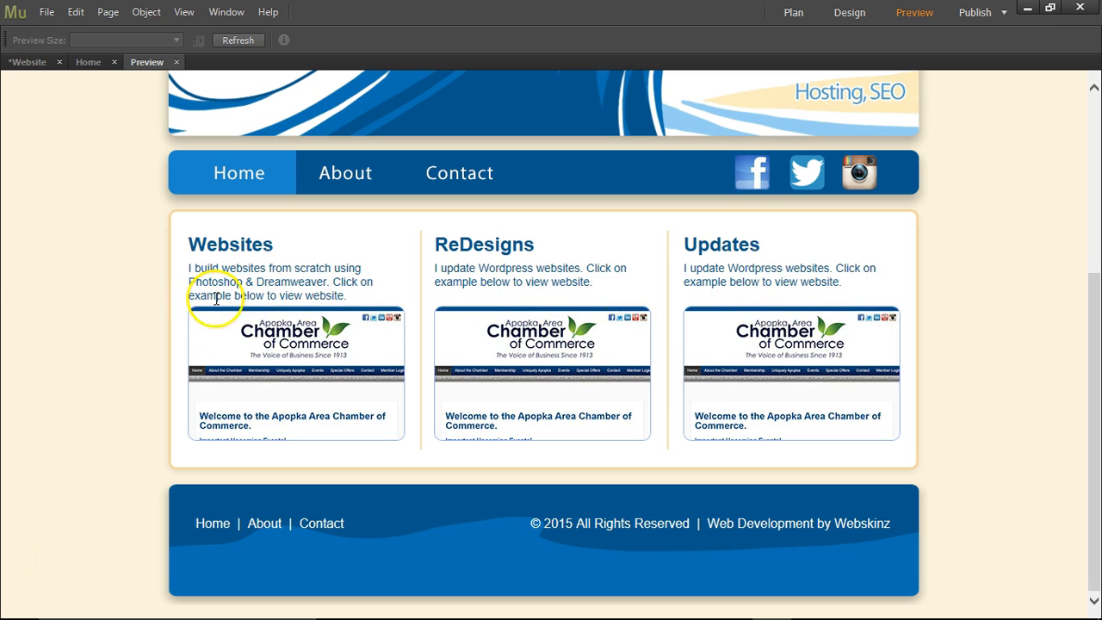
pyautogui.click(176, 63)
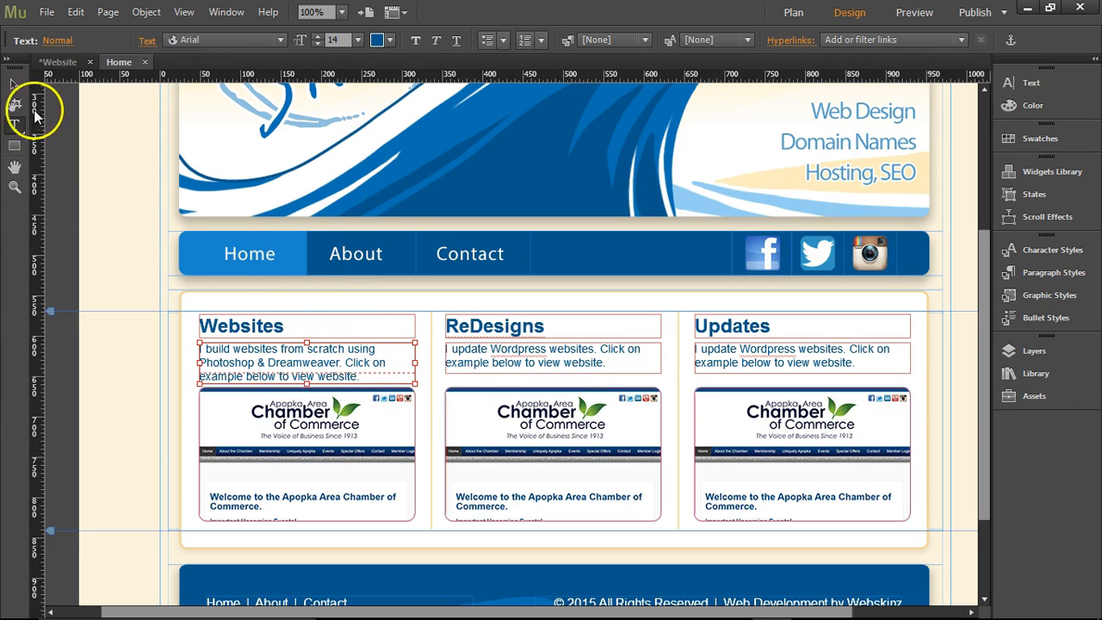
# Move the description text frames of all three columns together to below the website screenshots.
pyautogui.click(14, 85)
pyautogui.keyDown('shift'); pyautogui.click(520, 360); pyautogui.keyUp('shift')
pyautogui.keyDown('shift'); pyautogui.click(738, 357); pyautogui.keyUp('shift')
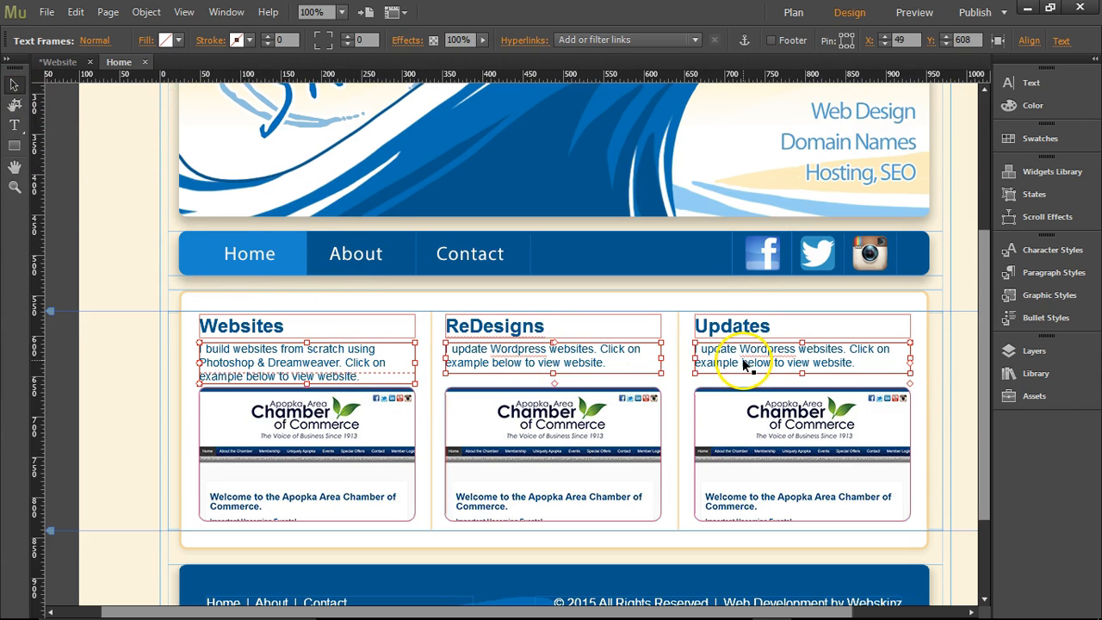
pyautogui.moveTo(554, 356); pyautogui.dragTo(556, 563)
pyautogui.moveTo(126, 434); pyautogui.dragTo(926, 450)
pyautogui.moveTo(770, 433); pyautogui.dragTo(773, 398)
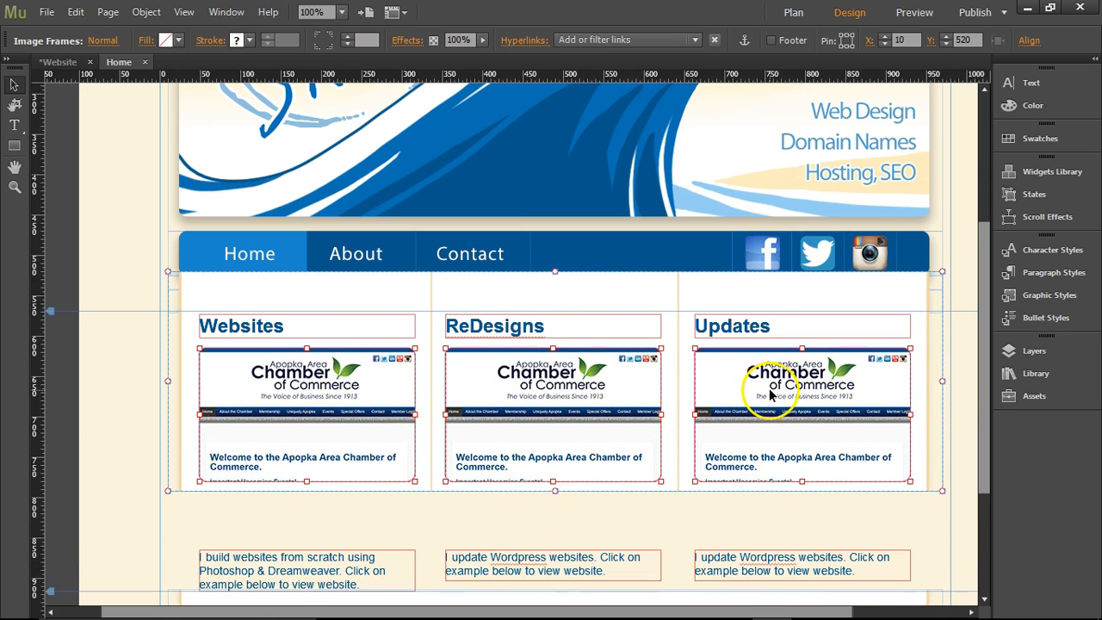
pyautogui.hotkey('ctrl', 'z')
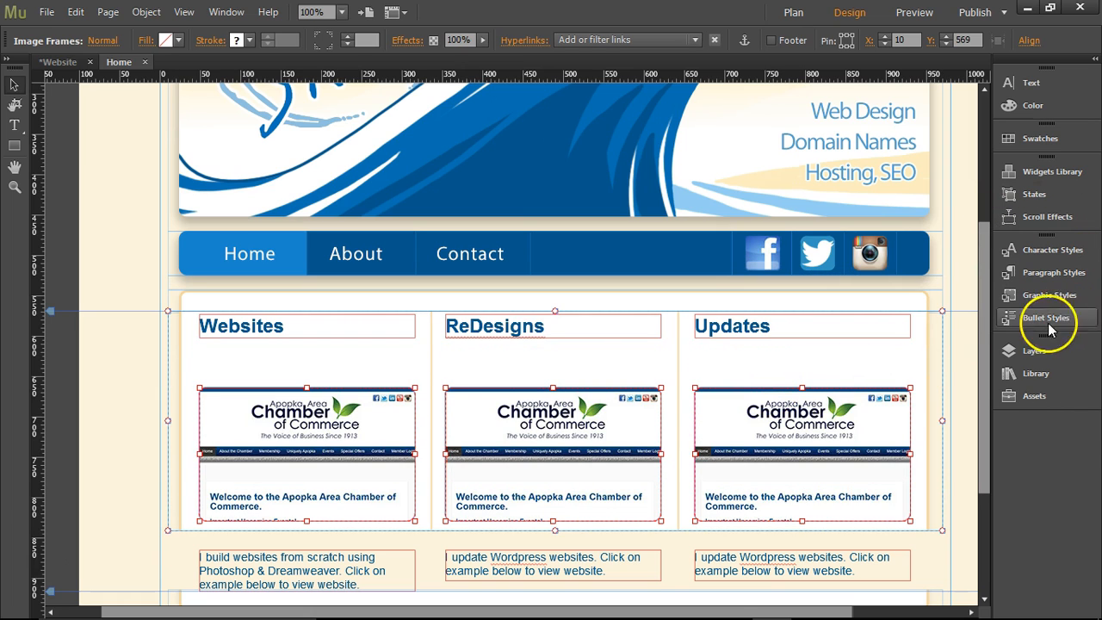
# Lock Layer 1 so that the background elements cannot be selected.
pyautogui.click(1035, 351)
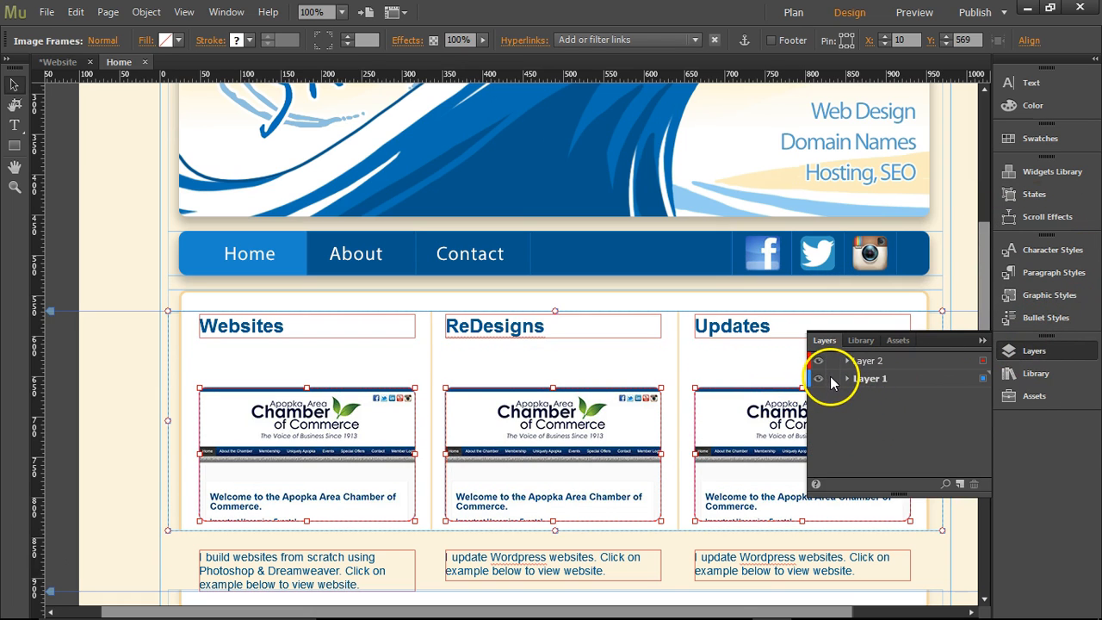
pyautogui.click(832, 379)
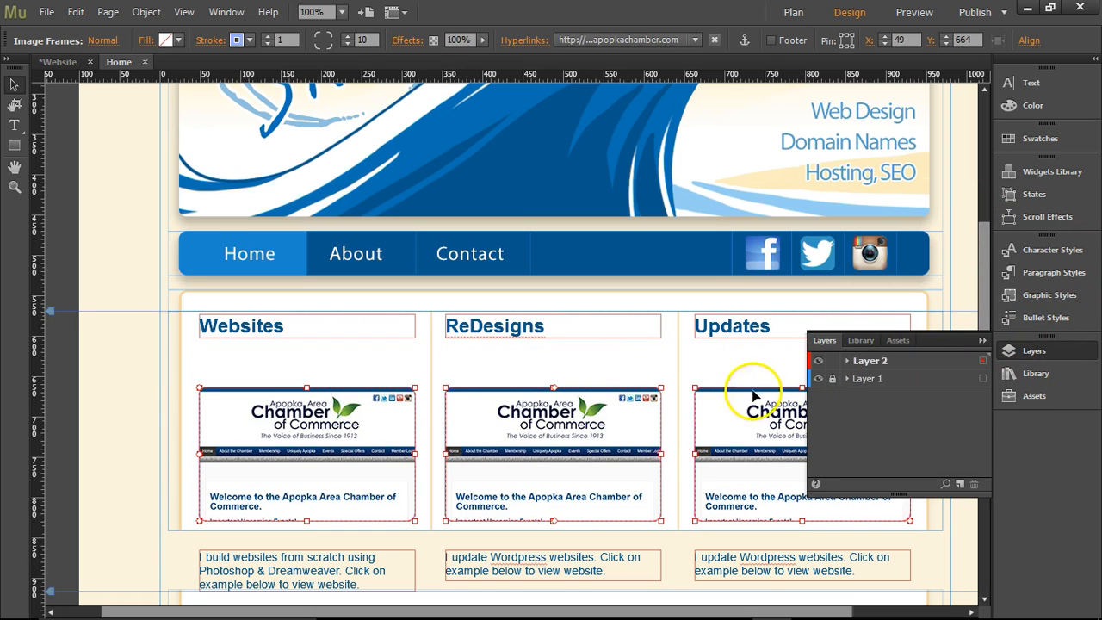
pyautogui.click(983, 341)
# Move the three website screenshots up beneath their headings to Y 608, and preview the page.
pyautogui.moveTo(191, 412); pyautogui.dragTo(757, 387)
pyautogui.press('Up')
pyautogui.press('Up')
pyautogui.press('Up')
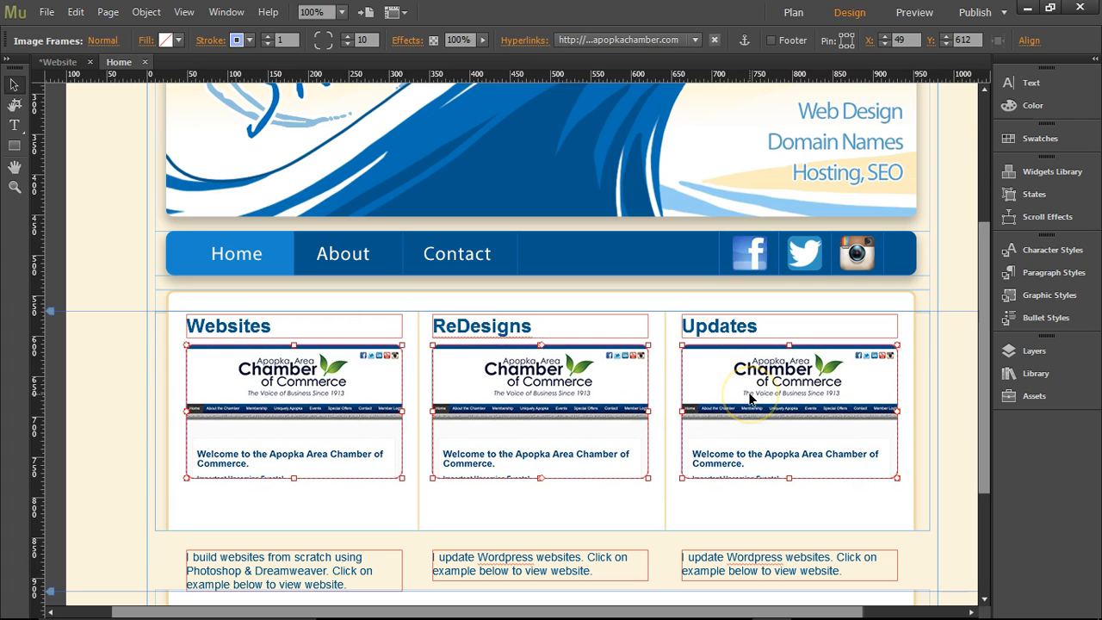
pyautogui.press('Up')
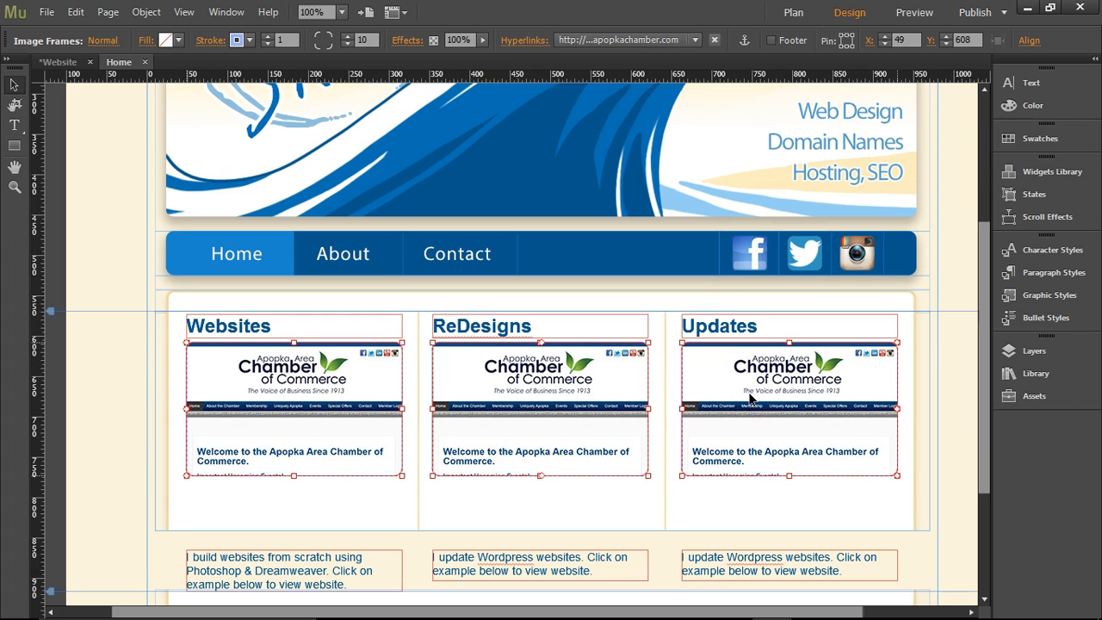
pyautogui.click(912, 13)
pyautogui.scroll(-3, 800, 189)
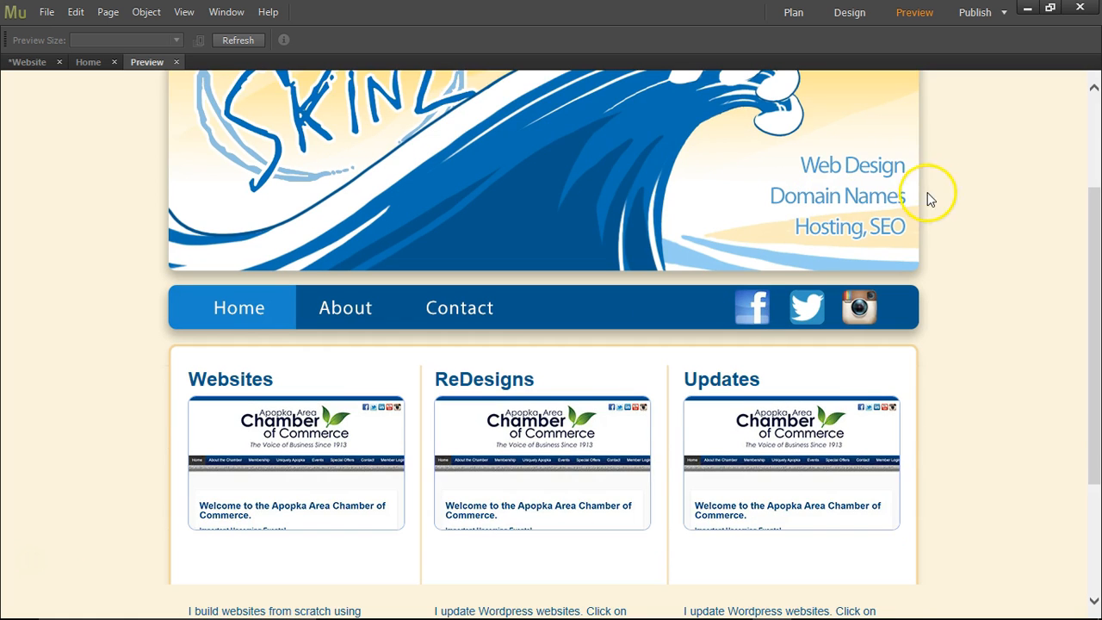
pyautogui.click(176, 62)
# Move the three description text frames up directly beneath the screenshots to Y 779, and preview the page.
pyautogui.scroll(-1, 696, 352)
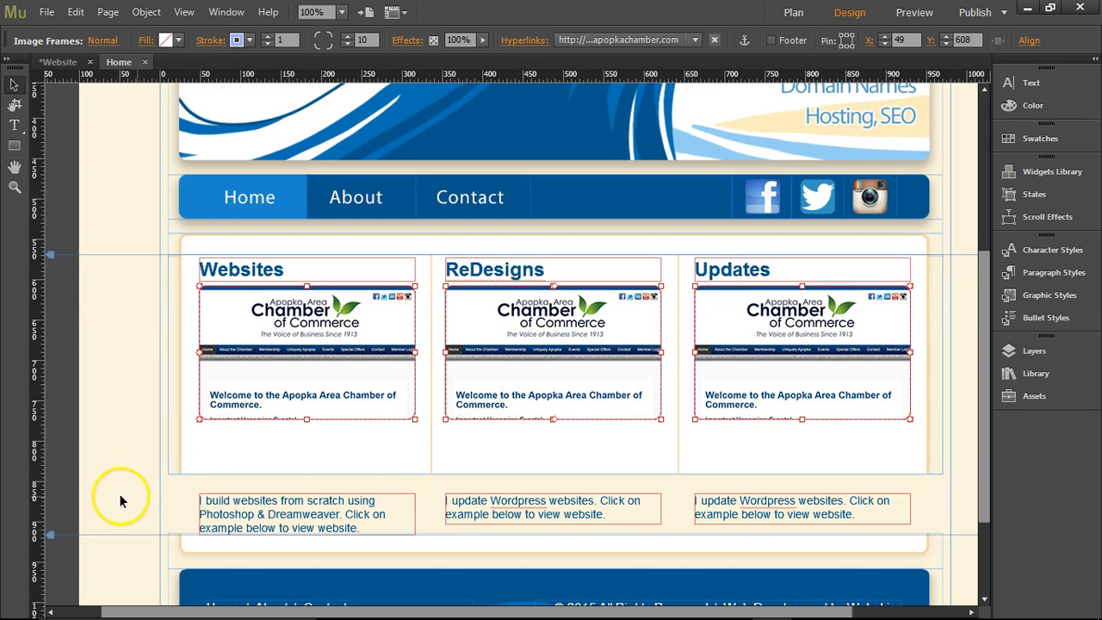
pyautogui.moveTo(124, 499); pyautogui.dragTo(685, 519)
pyautogui.moveTo(819, 491); pyautogui.dragTo(762, 439)
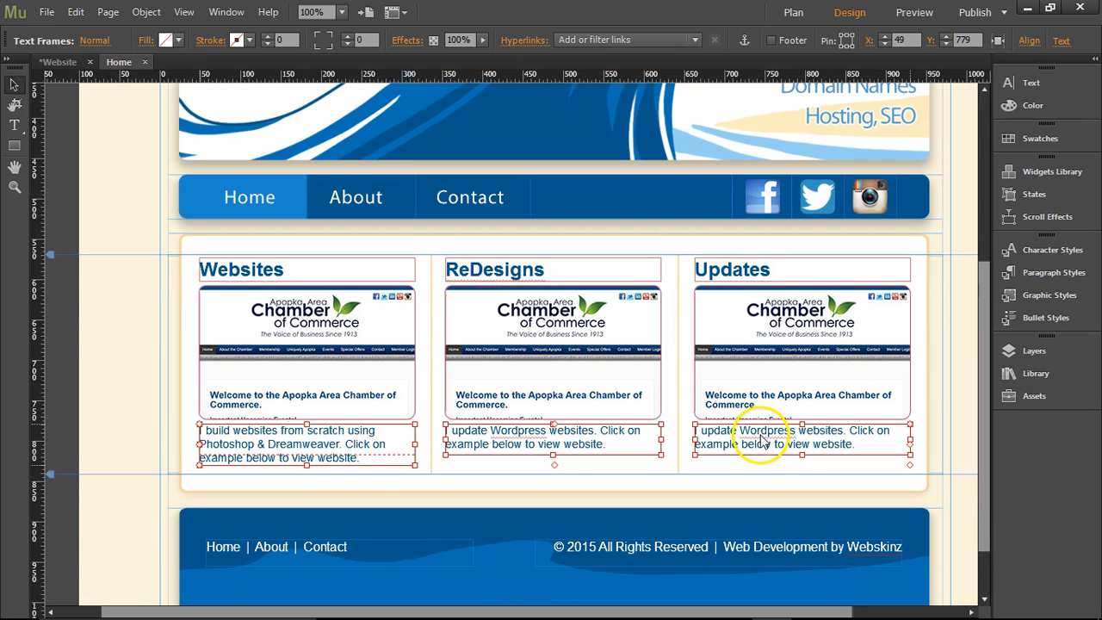
pyautogui.click(912, 17)
pyautogui.scroll(-4, 905, 254)
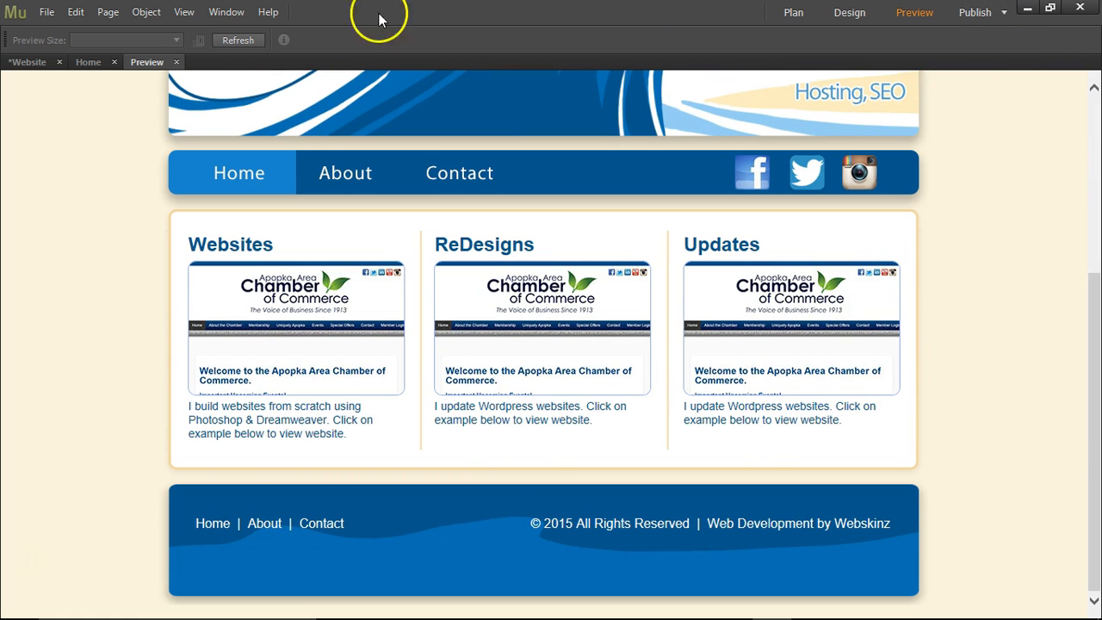
pyautogui.click(178, 62)
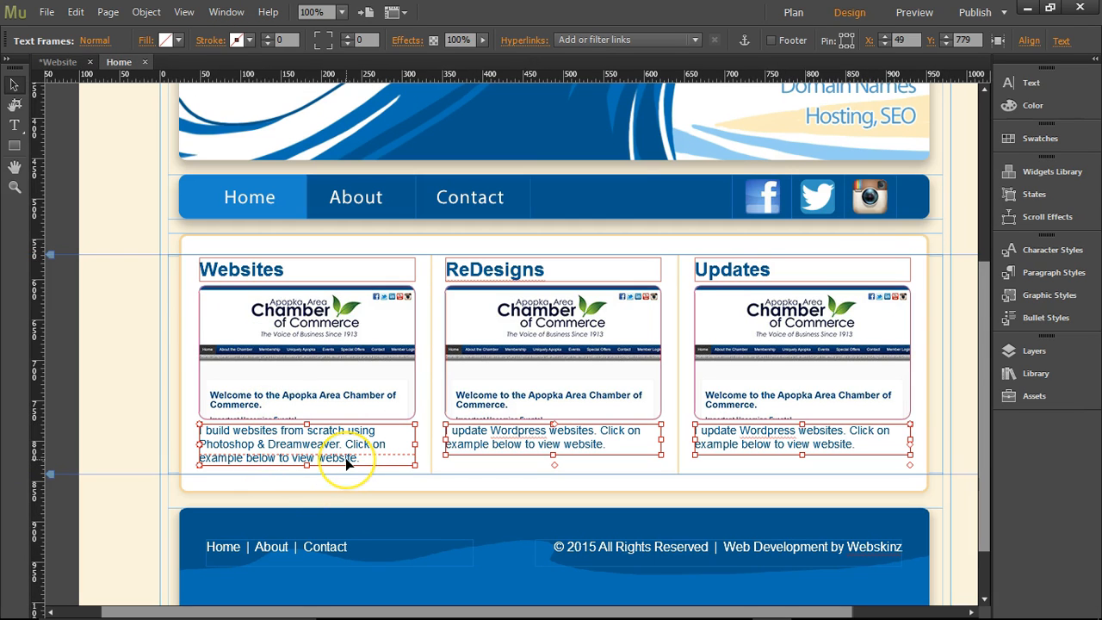
# Nudge the three description text frames down to Y 784 and check the spacing in the page preview.
pyautogui.press('Down')
pyautogui.press('Down')
pyautogui.press('Down')
pyautogui.press('Down')
pyautogui.press('Down')
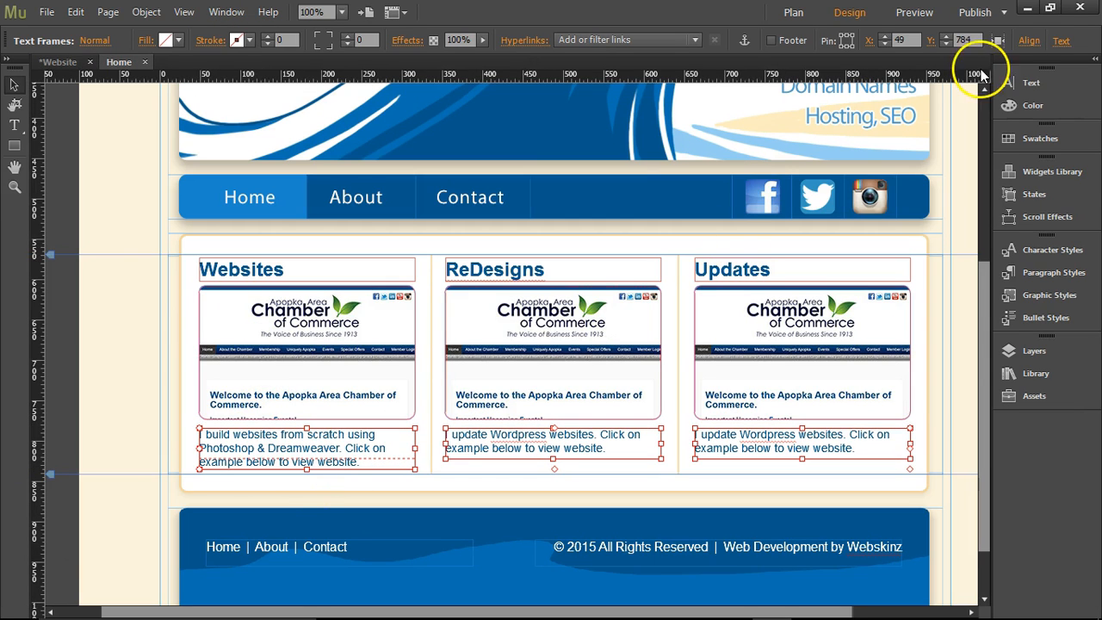
pyautogui.click(913, 13)
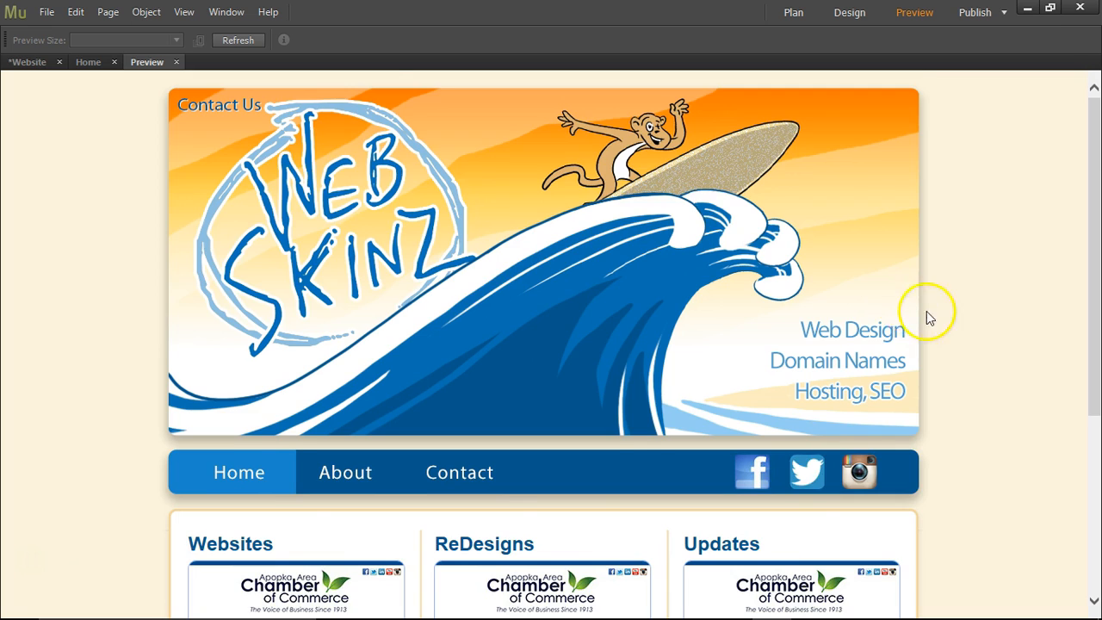
pyautogui.scroll(-3, 930, 319)
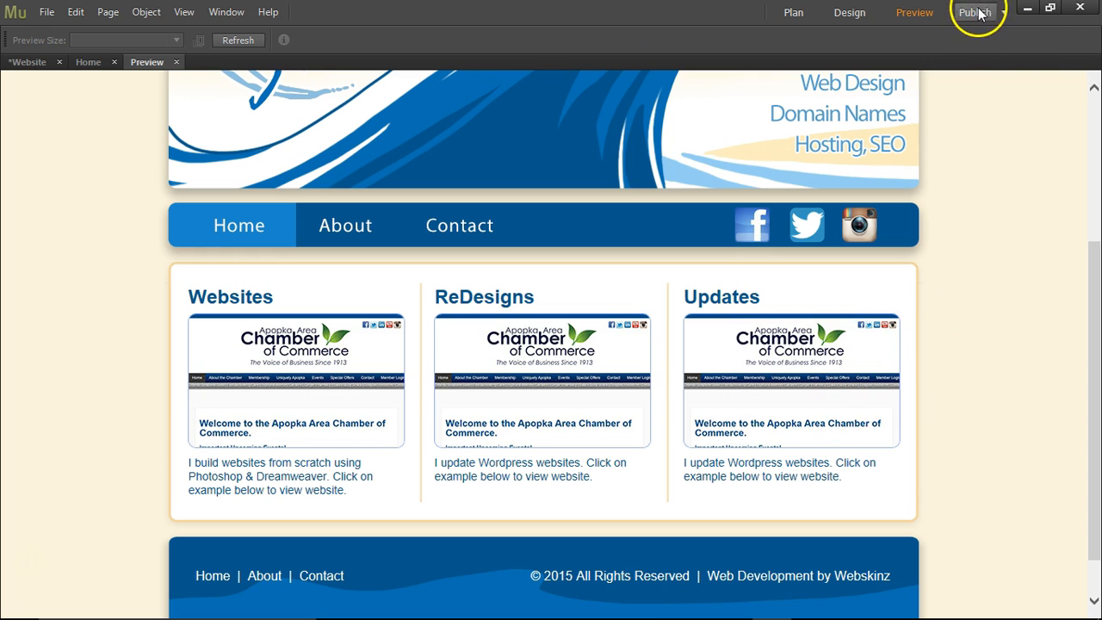
pyautogui.click(175, 62)
# Add "with HTML & CSS" after "Dreamweaver" in the Websites description and change "below" to "above".
pyautogui.doubleClick(243, 444)
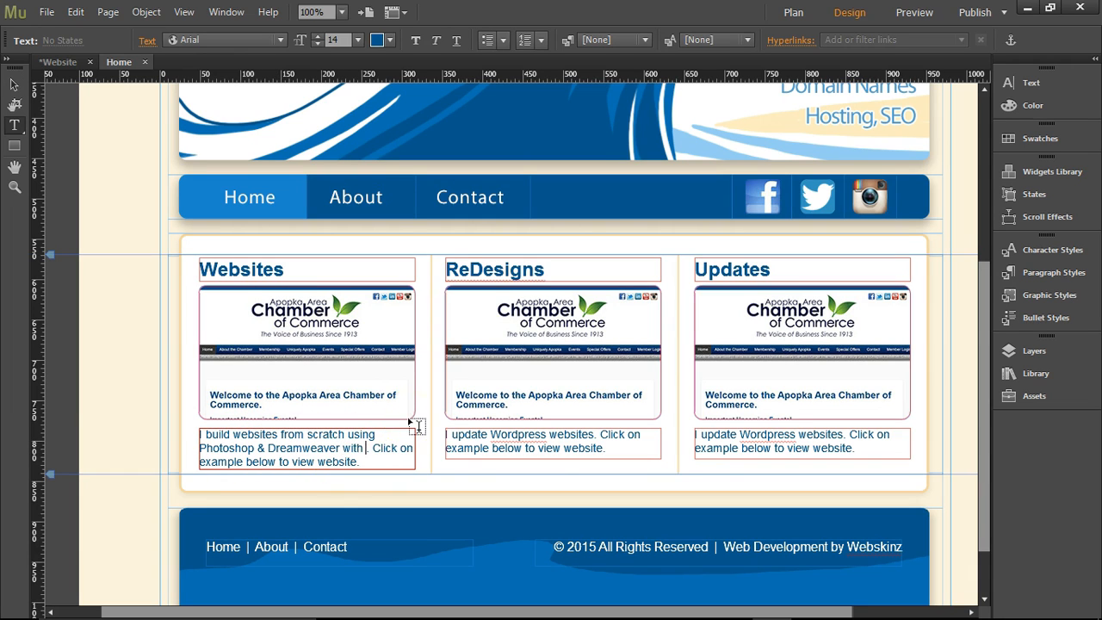
pyautogui.write('HTML & CSS')
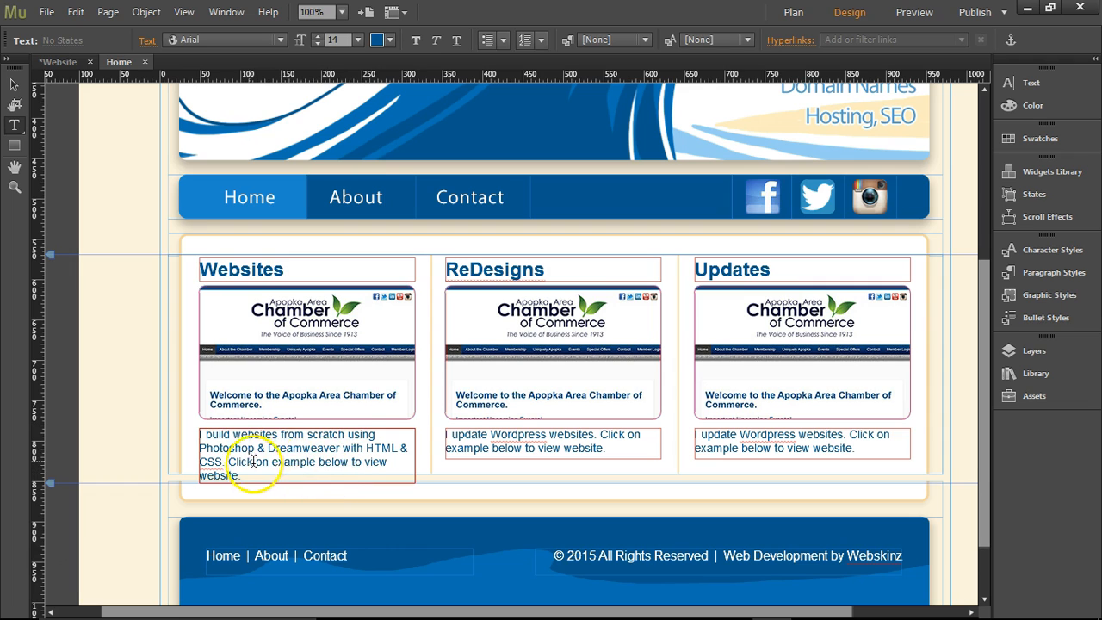
pyautogui.click(311, 462)
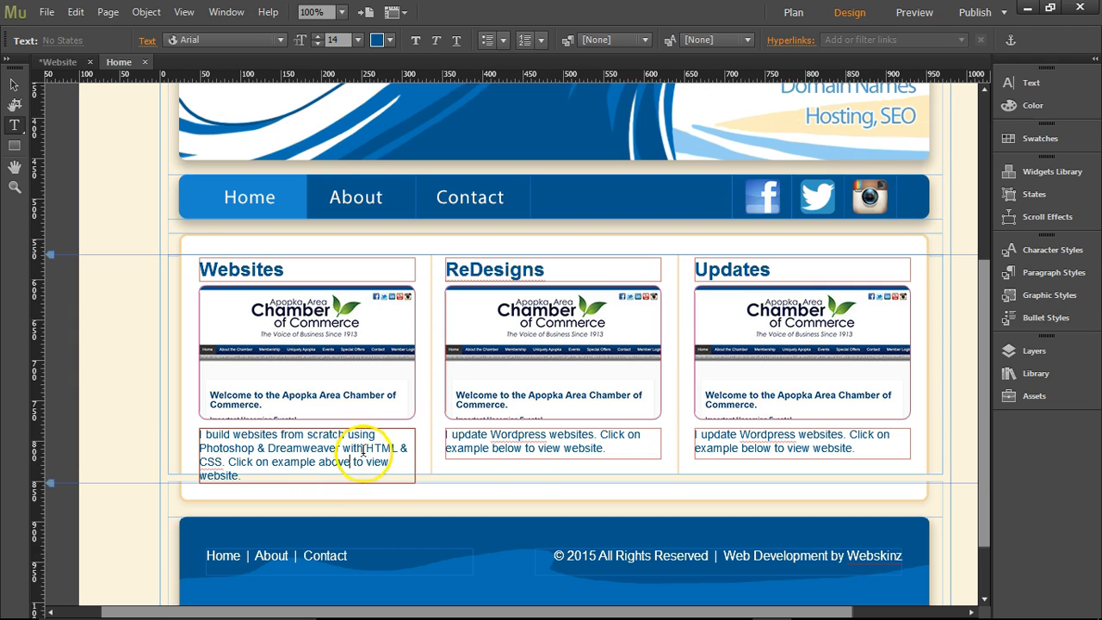
# Insert "redesdign websites that clients want a fresh new look." after "I" in the description of the ReDesigns column.
pyautogui.click(452, 436)
pyautogui.write('redesign')
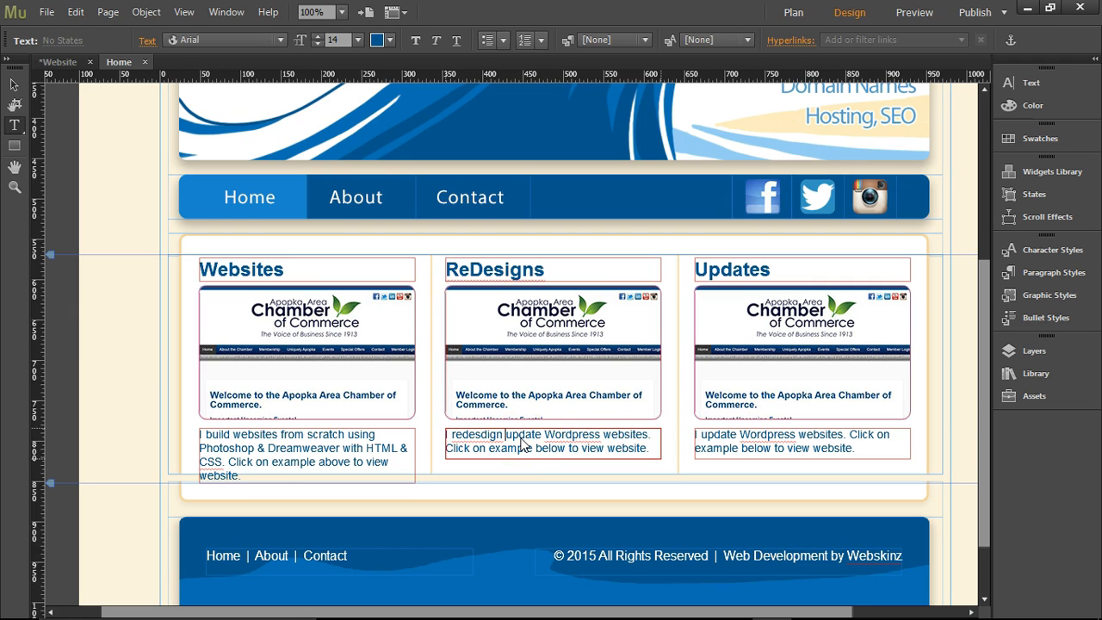
pyautogui.write(' websites that ')
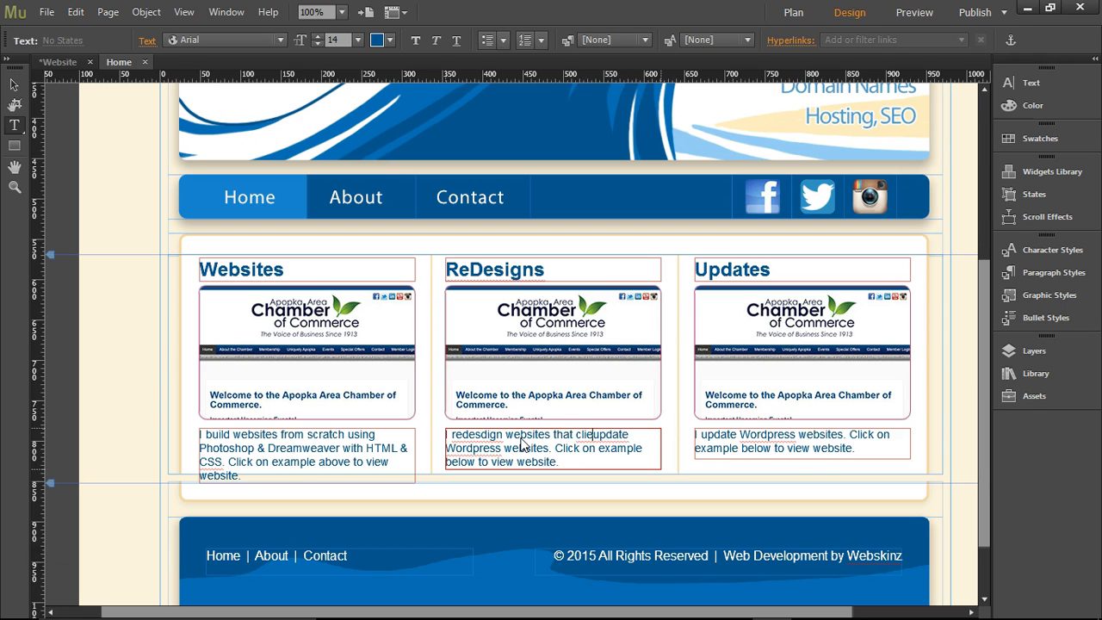
pyautogui.write('clients are')
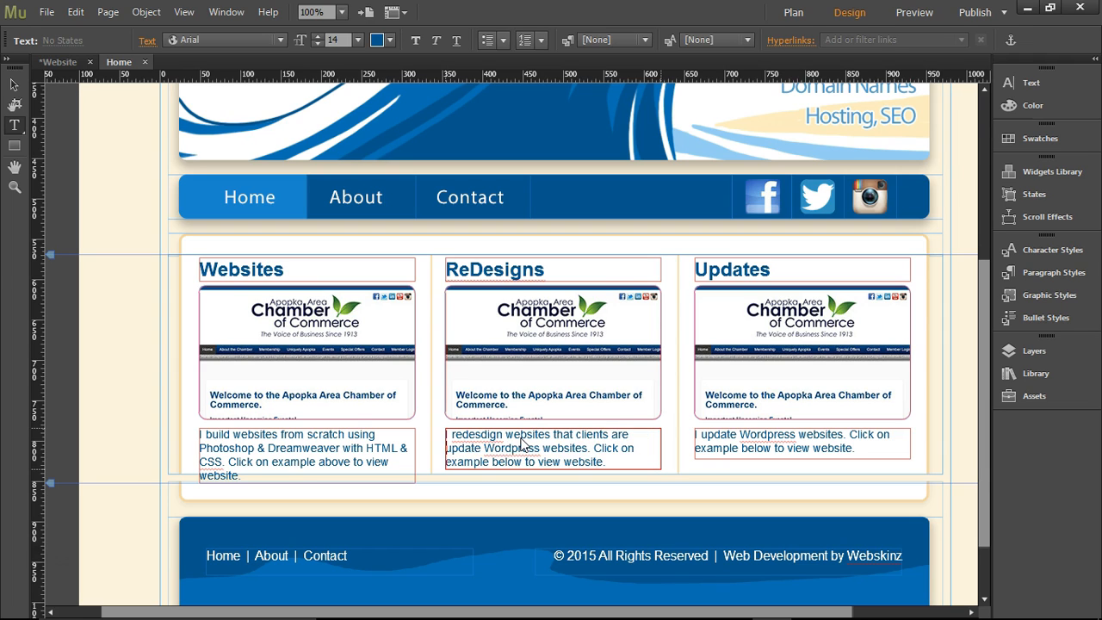
pyautogui.press('BackSpace')
pyautogui.press('BackSpace')
pyautogui.write('w')
pyautogui.write('ant a fresh ')
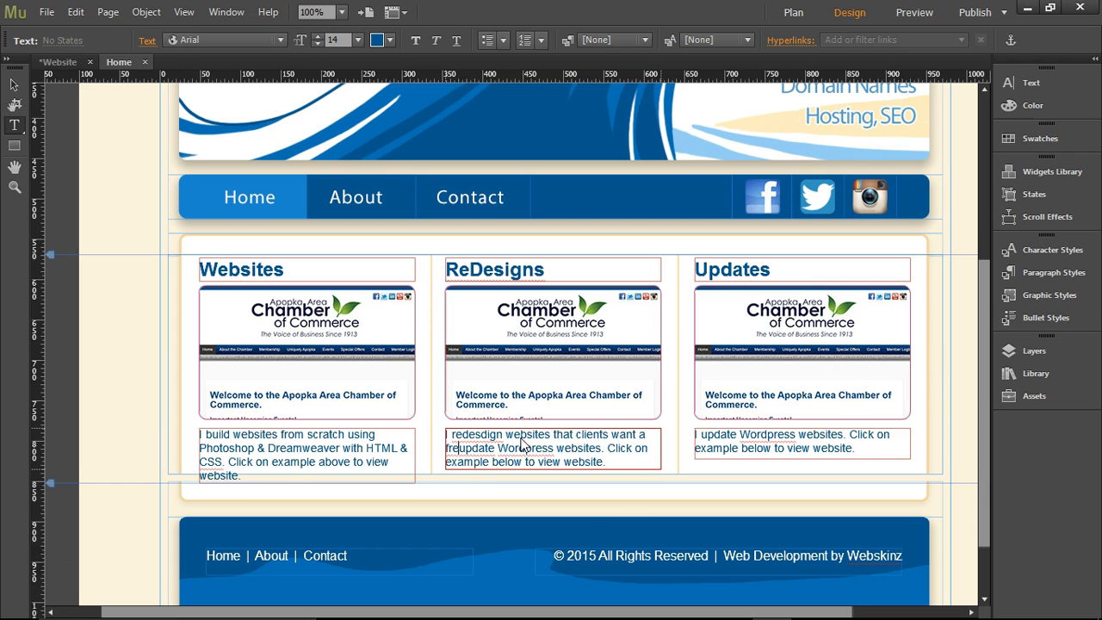
pyautogui.write('look')
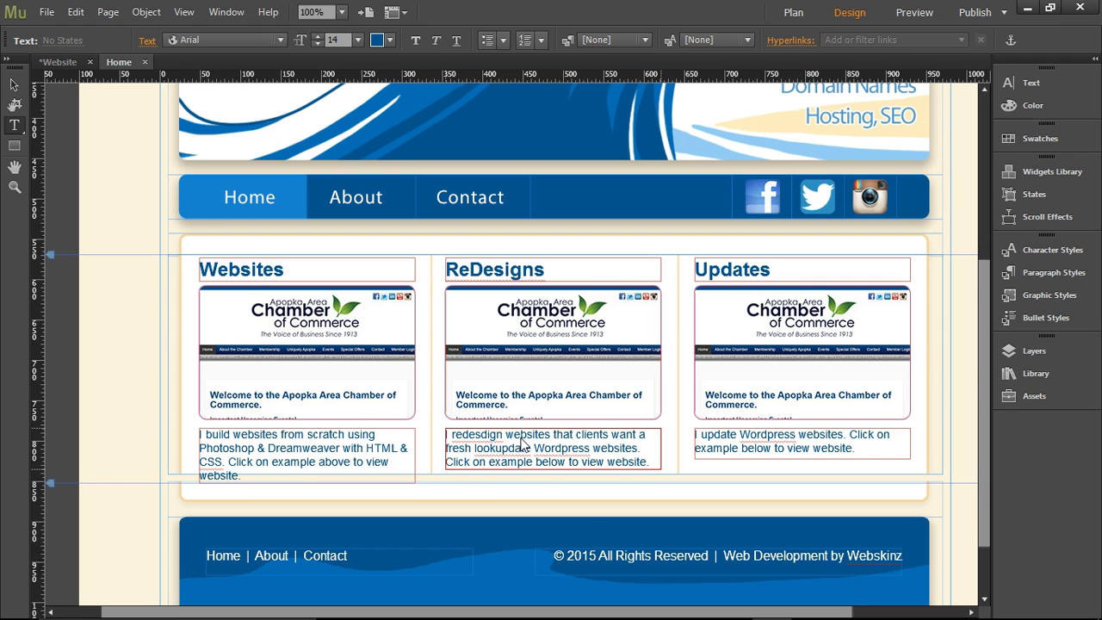
pyautogui.write('new ')
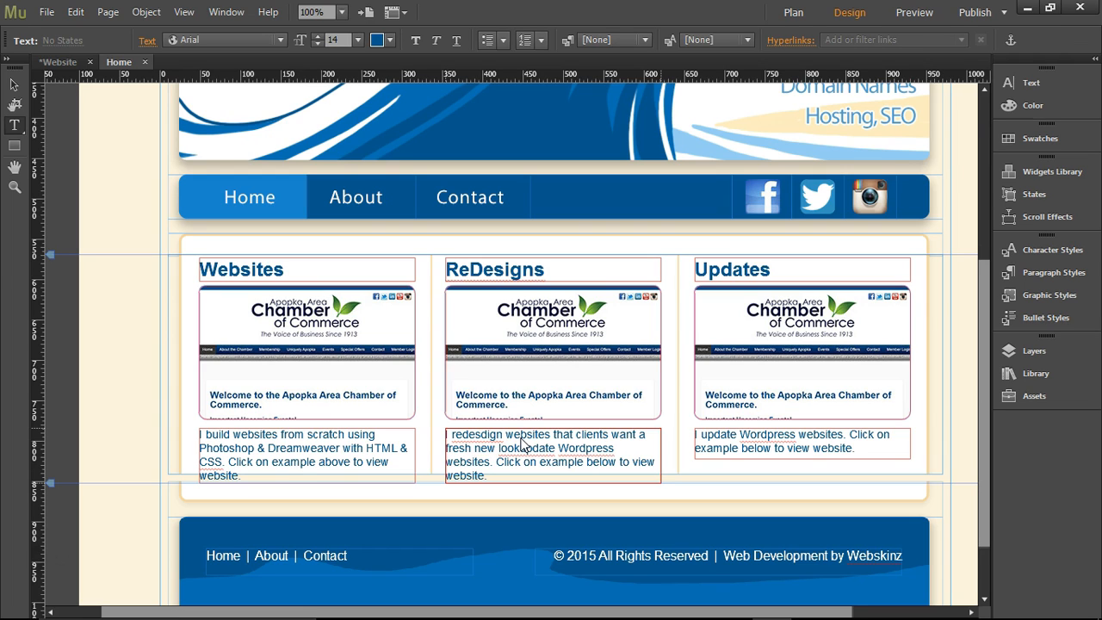
pyautogui.write('.')
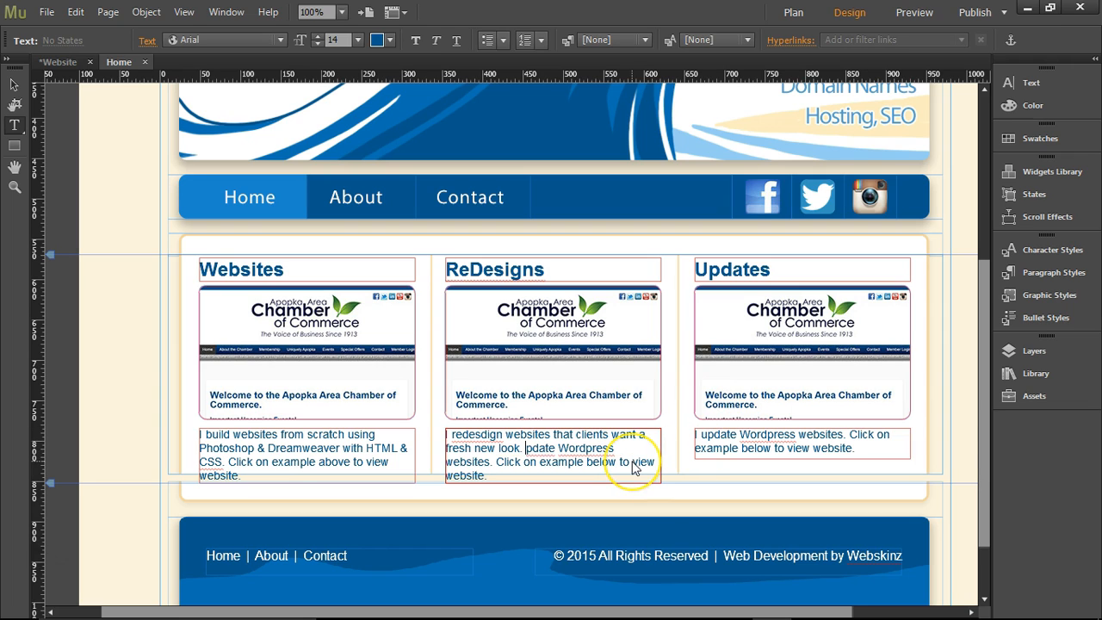
# Remove the leftover "update Wordpress websites." from the ReDesigns description, correct the spelling to "redesign" and restore the word "Click".
pyautogui.press('Delete')
pyautogui.press('Delete')
pyautogui.press('Delete')
pyautogui.press('Delete')
pyautogui.press('Delete')
pyautogui.press('Delete')
pyautogui.press('Delete')
pyautogui.press('Delete')
pyautogui.press('Delete')
pyautogui.press('Delete')
pyautogui.press('Delete')
pyautogui.press('Delete')
pyautogui.press('Delete')
pyautogui.press('Delete')
pyautogui.press('Delete')
pyautogui.press('Delete')
pyautogui.press('Delete')
pyautogui.press('Delete')
pyautogui.press('Delete')
pyautogui.press('Delete')
pyautogui.press('Delete')
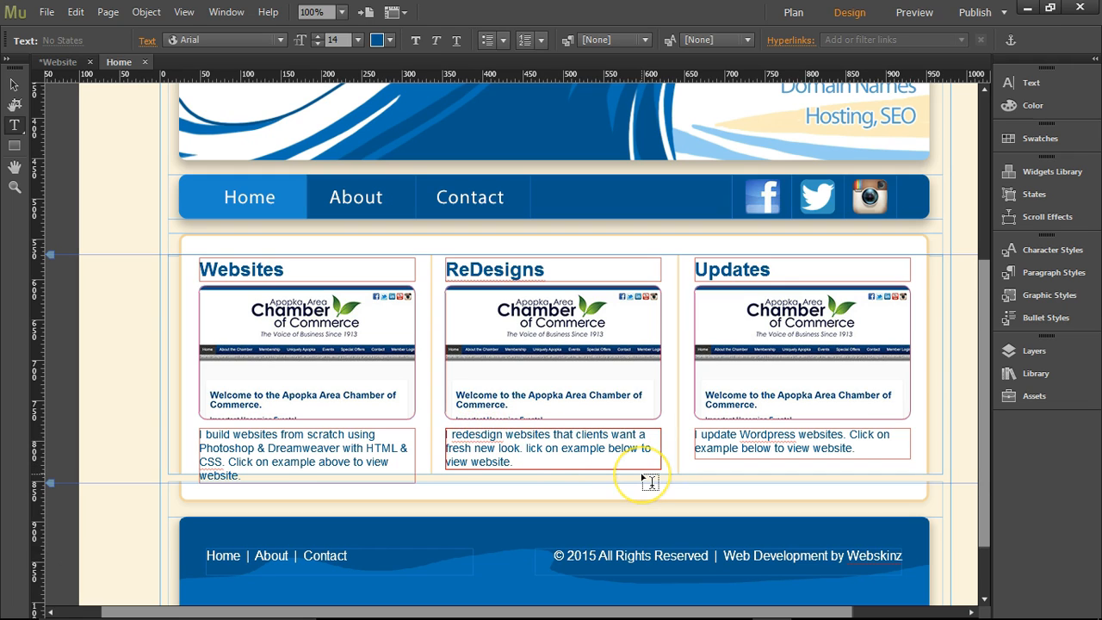
pyautogui.press('BackSpace')
pyautogui.press('Delete')
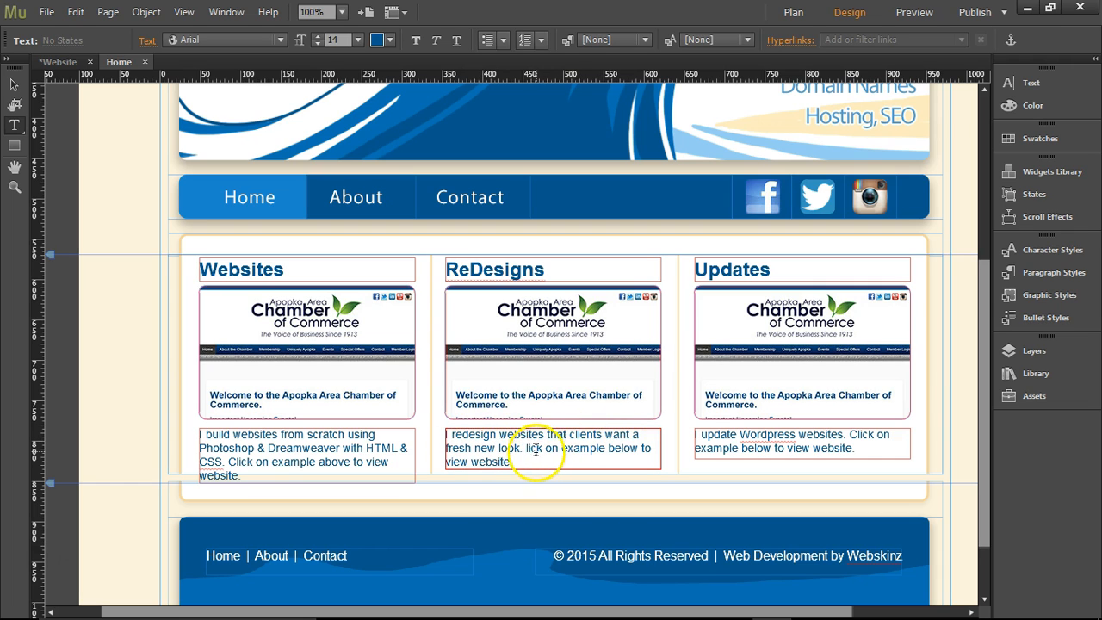
pyautogui.click(526, 448)
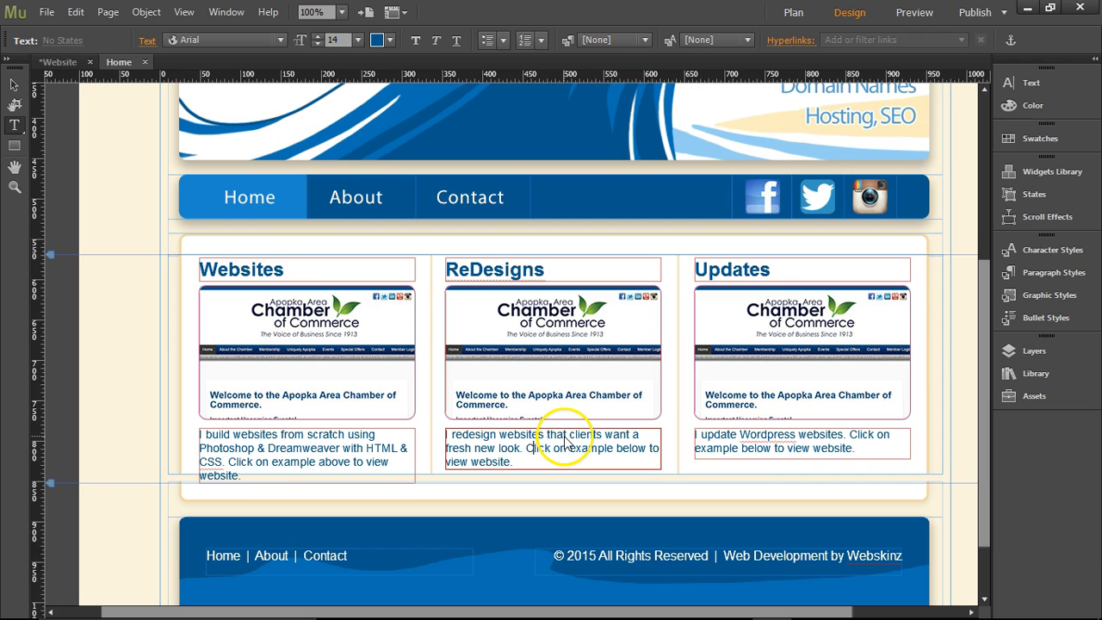
# Replace "below" with "Above" in the ReDesigns description.
pyautogui.doubleClick(622, 449)
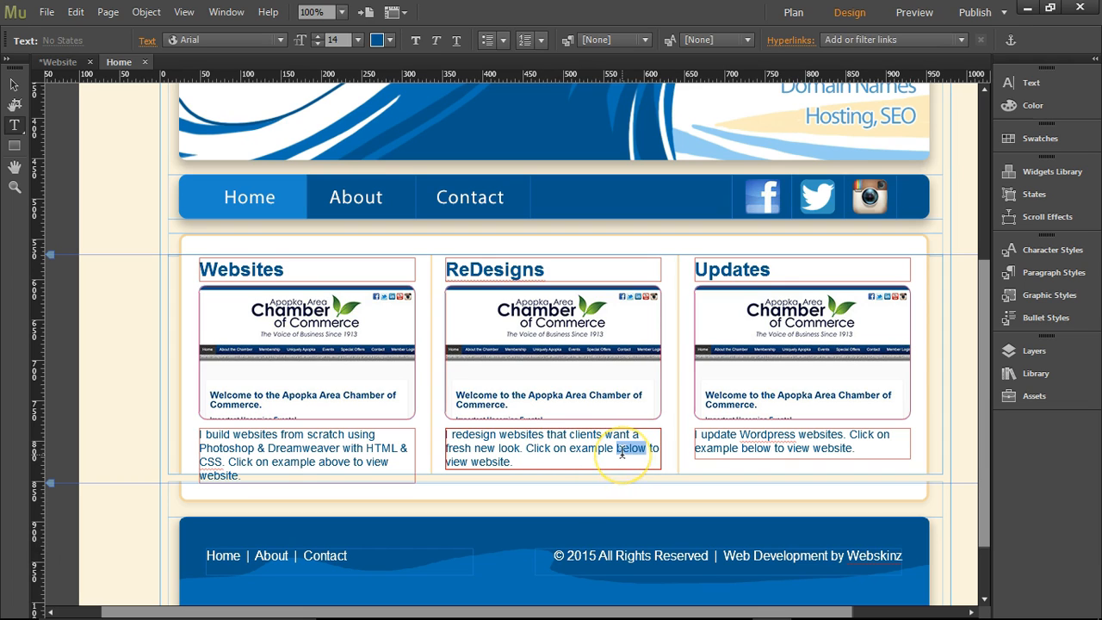
pyautogui.write('a')
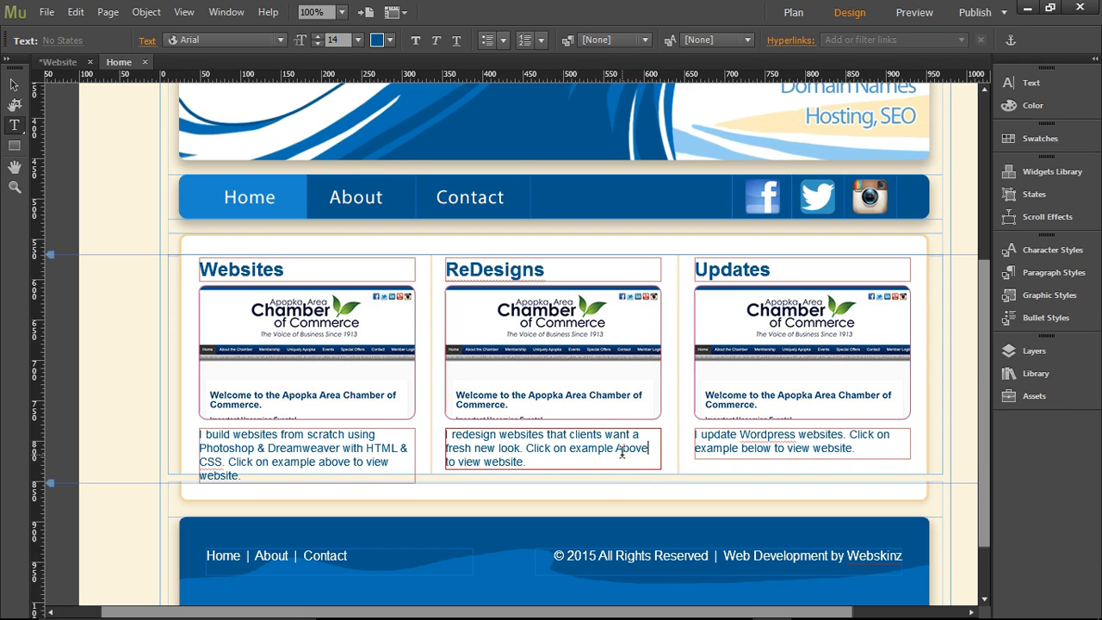
pyautogui.write('bove')
# Replace the closing sentence of the Updates description with a copy of "Click on example Above to view website." and preview the page.
pyautogui.moveTo(527, 448); pyautogui.dragTo(527, 463)
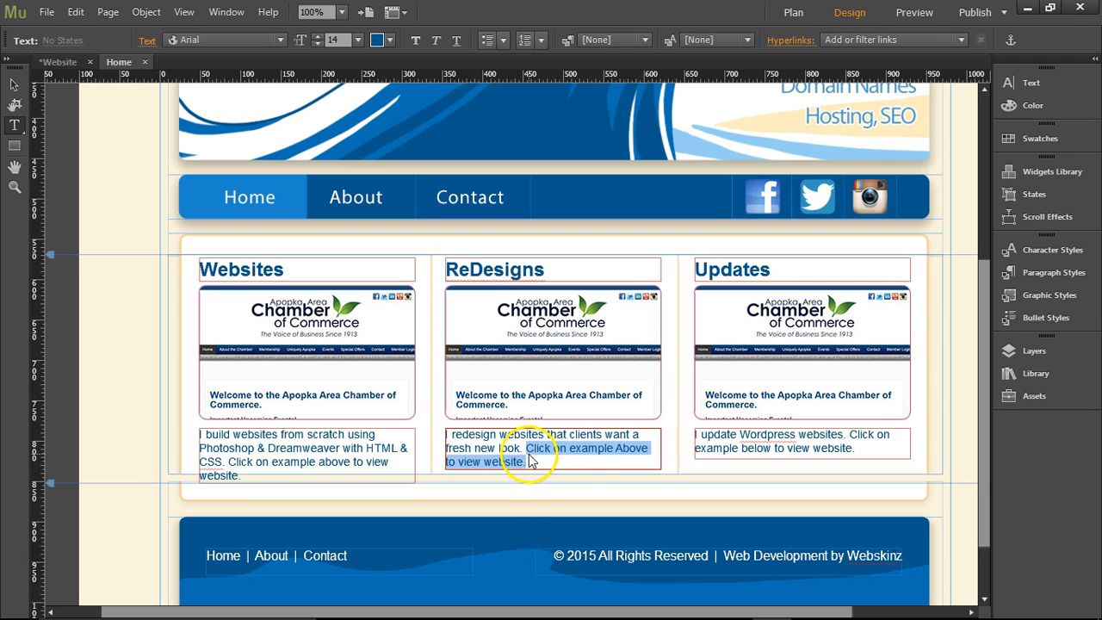
pyautogui.hotkey('ctrl', 'c')
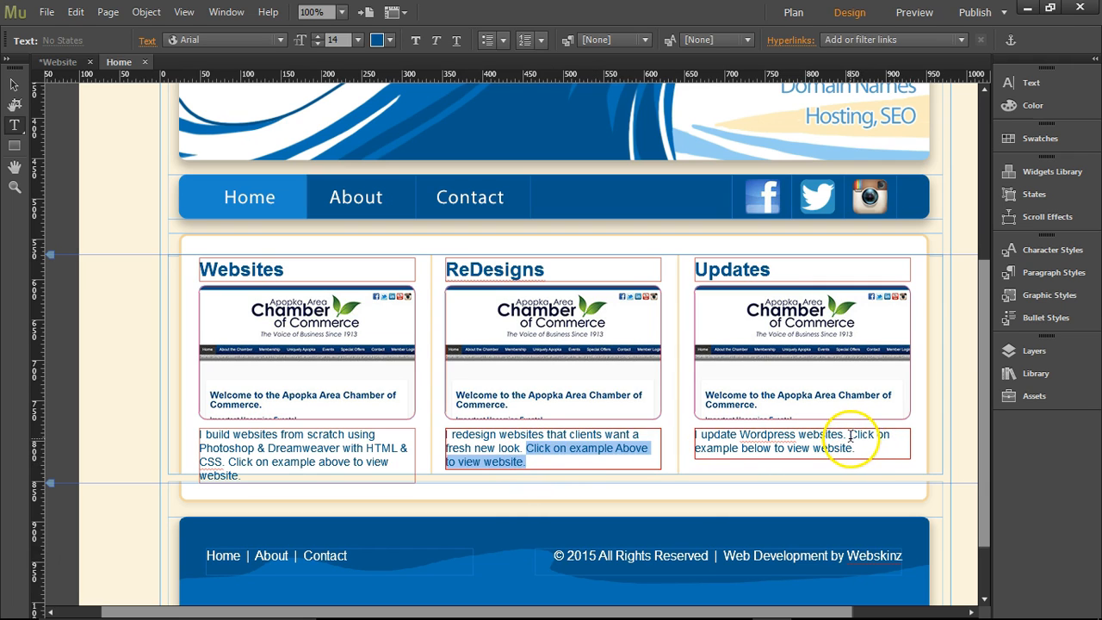
pyautogui.moveTo(850, 435); pyautogui.dragTo(854, 449)
pyautogui.hotkey('ctrl', 'v')
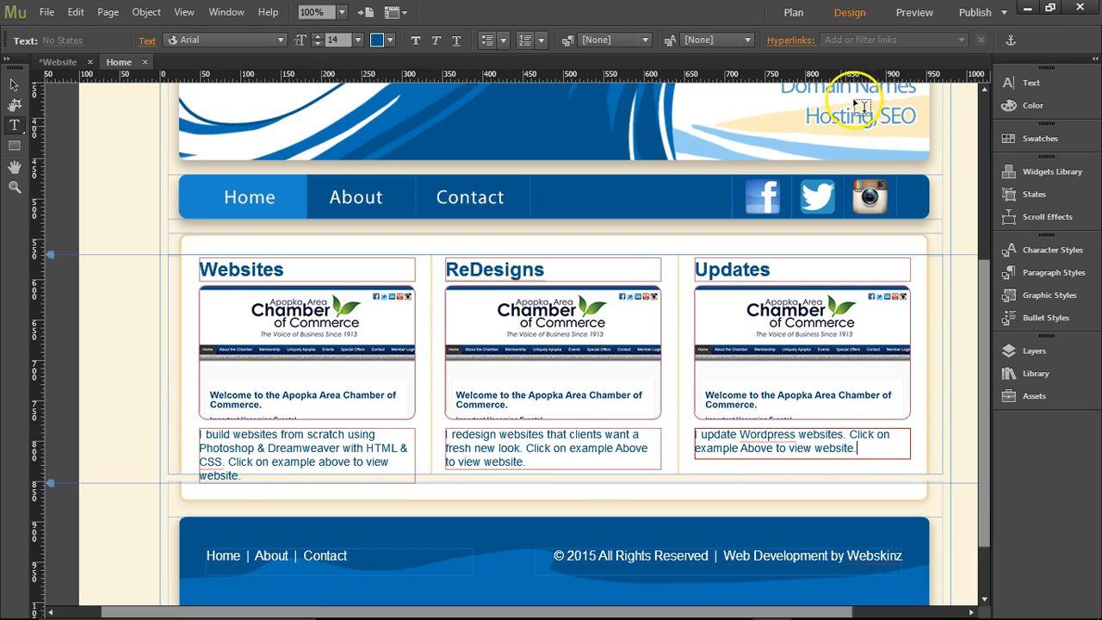
pyautogui.click(905, 14)
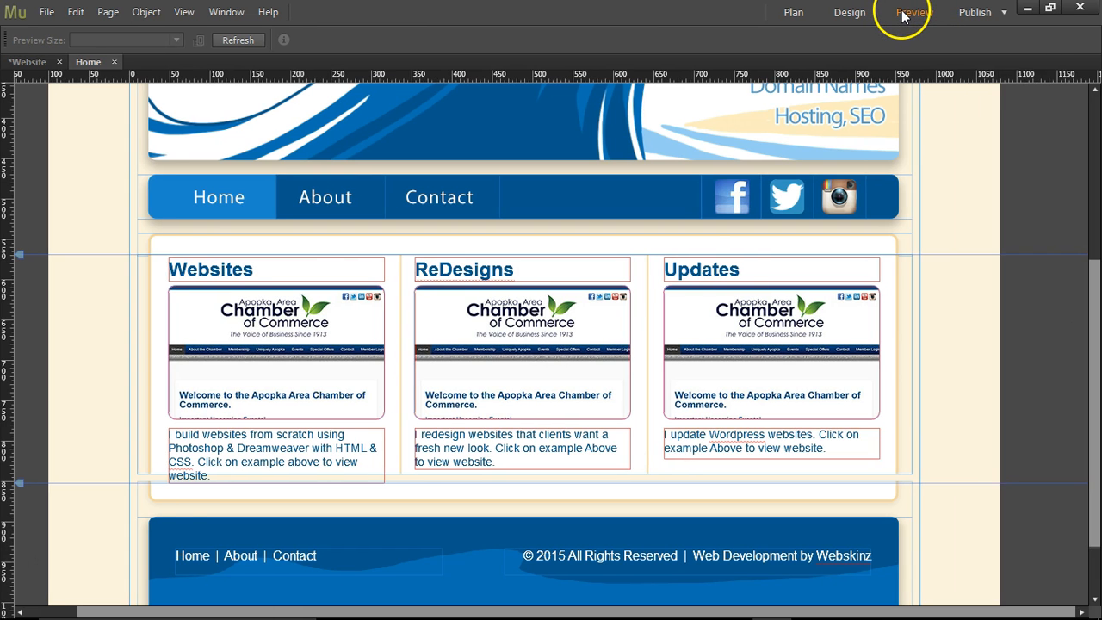
pyautogui.scroll(-4, 593, 209)
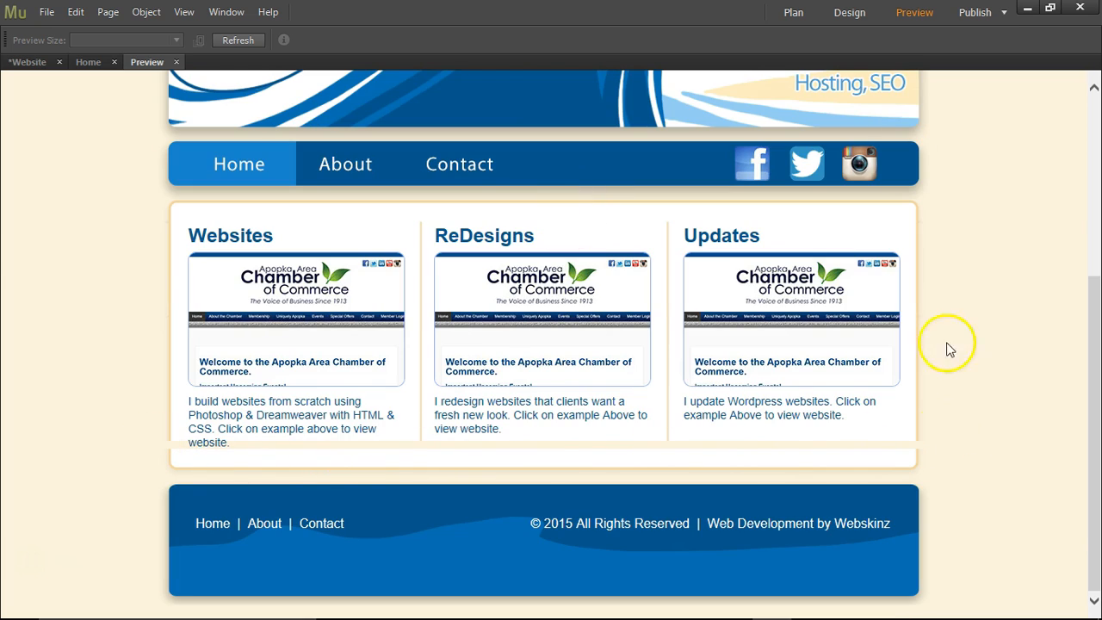
pyautogui.click(176, 63)
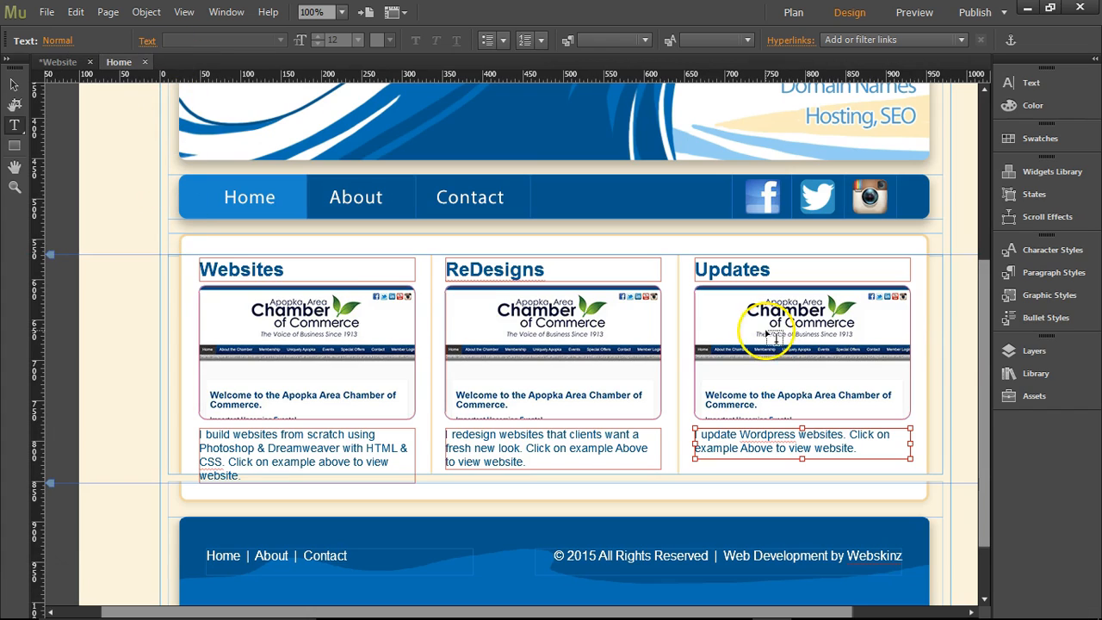
# Unlock Layer 1 and stretch the column background image frame downward until its bottom edge lies below the Websites description.
pyautogui.click(1034, 360)
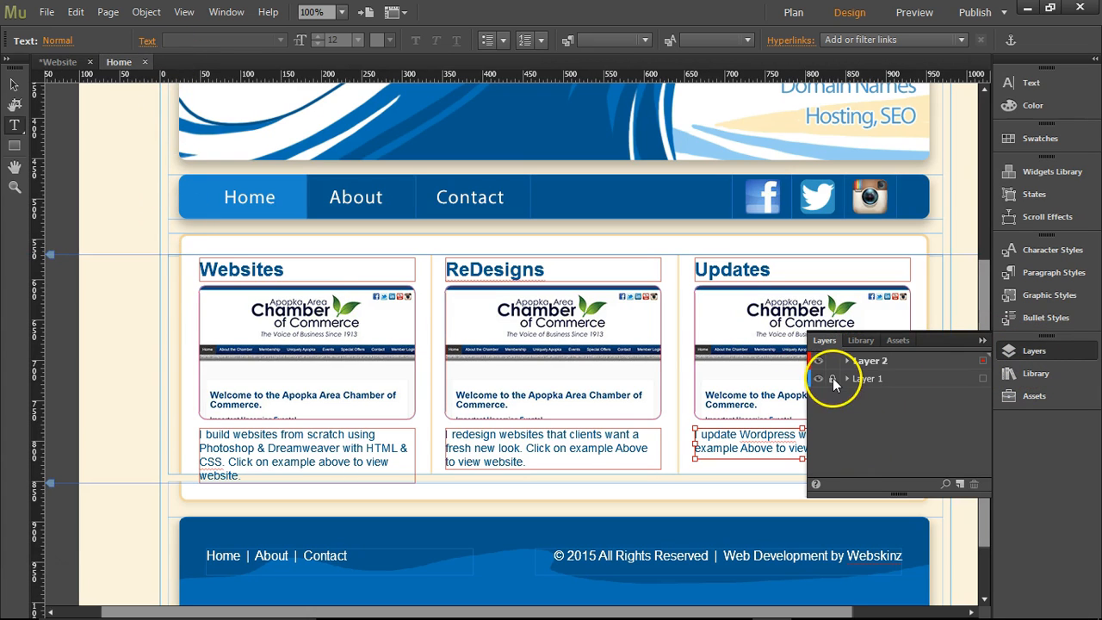
pyautogui.click(14, 84)
pyautogui.click(184, 362)
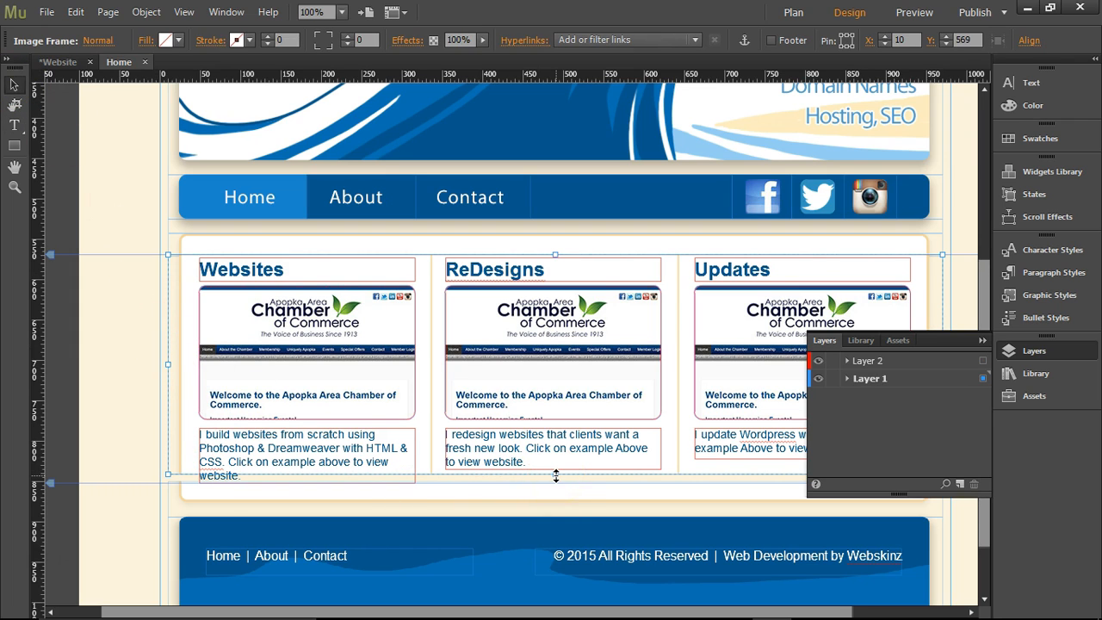
pyautogui.moveTo(556, 477); pyautogui.dragTo(548, 504)
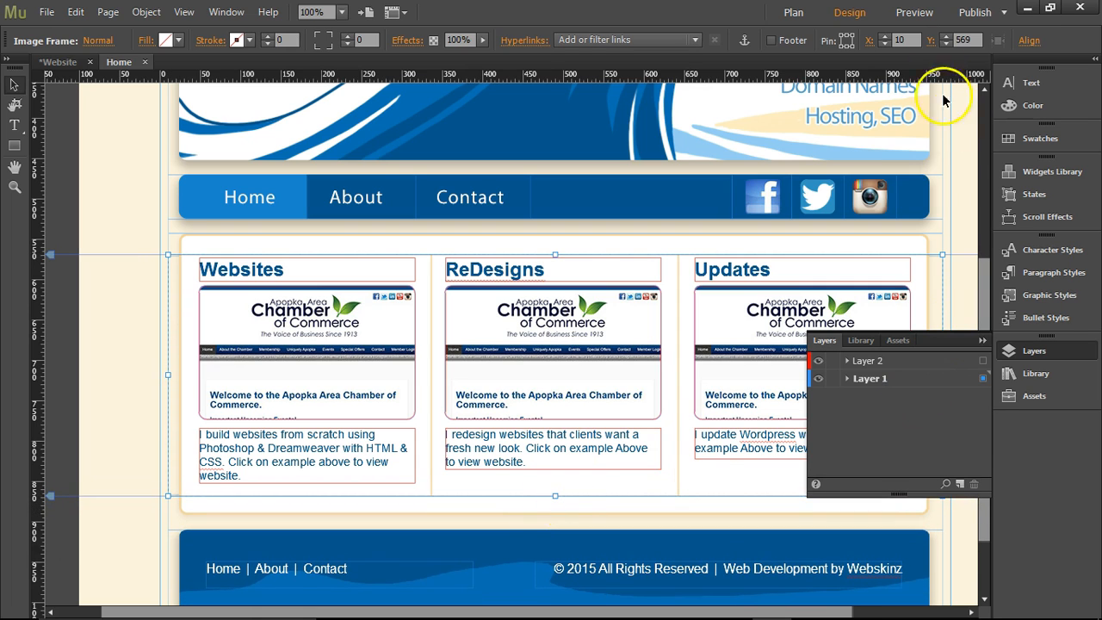
# Preview the page to check the enlarged content area and read through the descriptions under the screenshots.
pyautogui.click(915, 12)
pyautogui.scroll(-2, 899, 387)
pyautogui.scroll(-2, 899, 382)
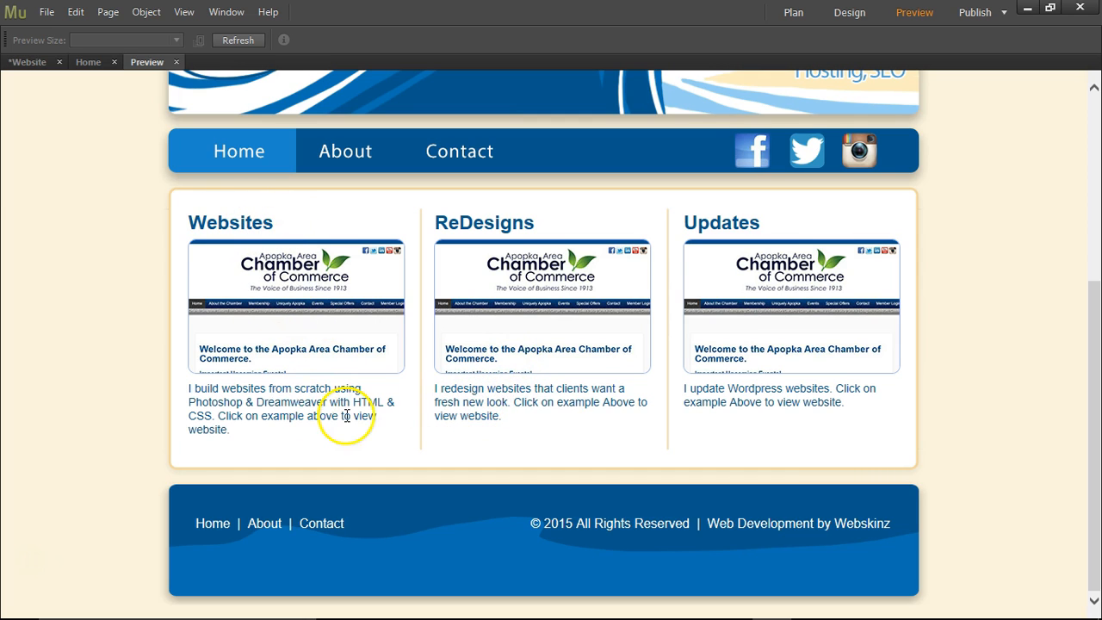
pyautogui.moveTo(509, 423); pyautogui.dragTo(448, 399)
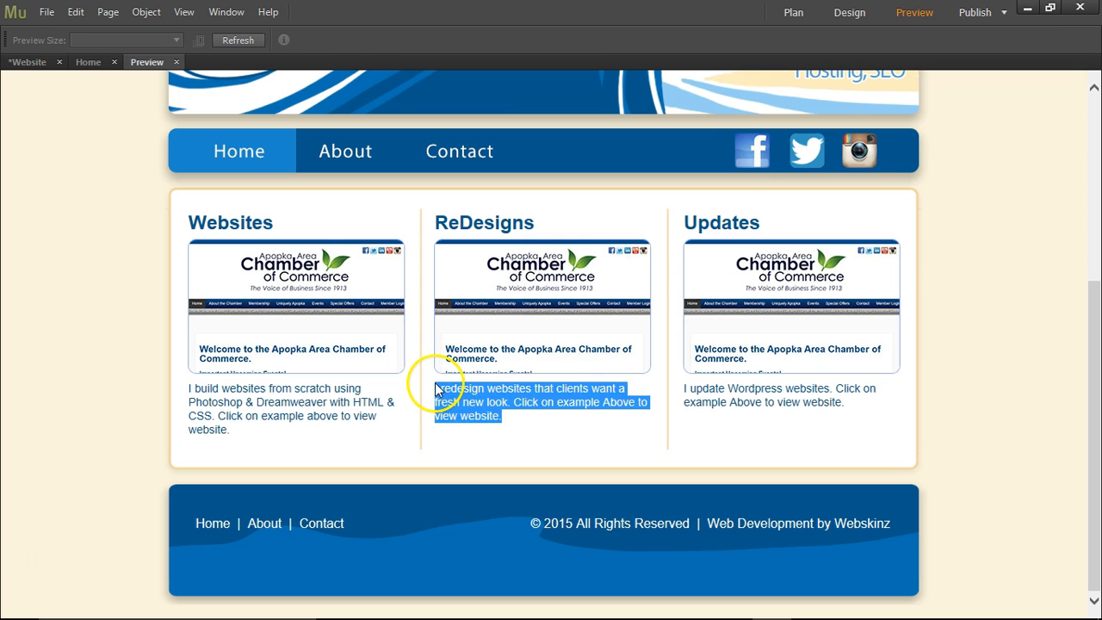
pyautogui.click(500, 416)
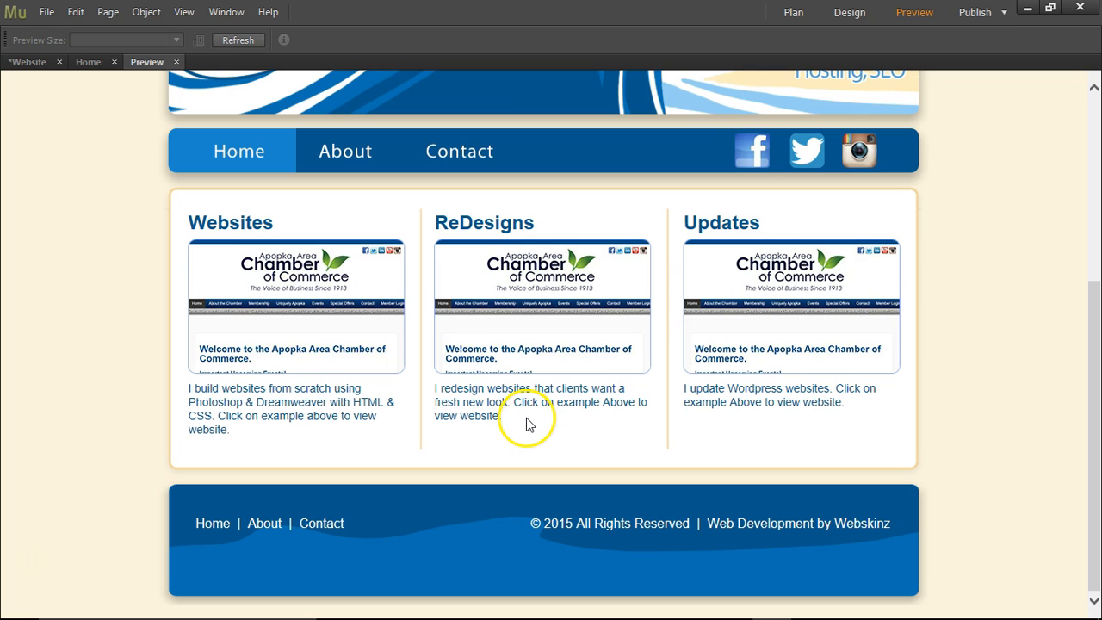
pyautogui.click(177, 62)
# Try the grey-brown text color 736357 on the whole Websites description and check it in the page preview.
pyautogui.click(254, 477)
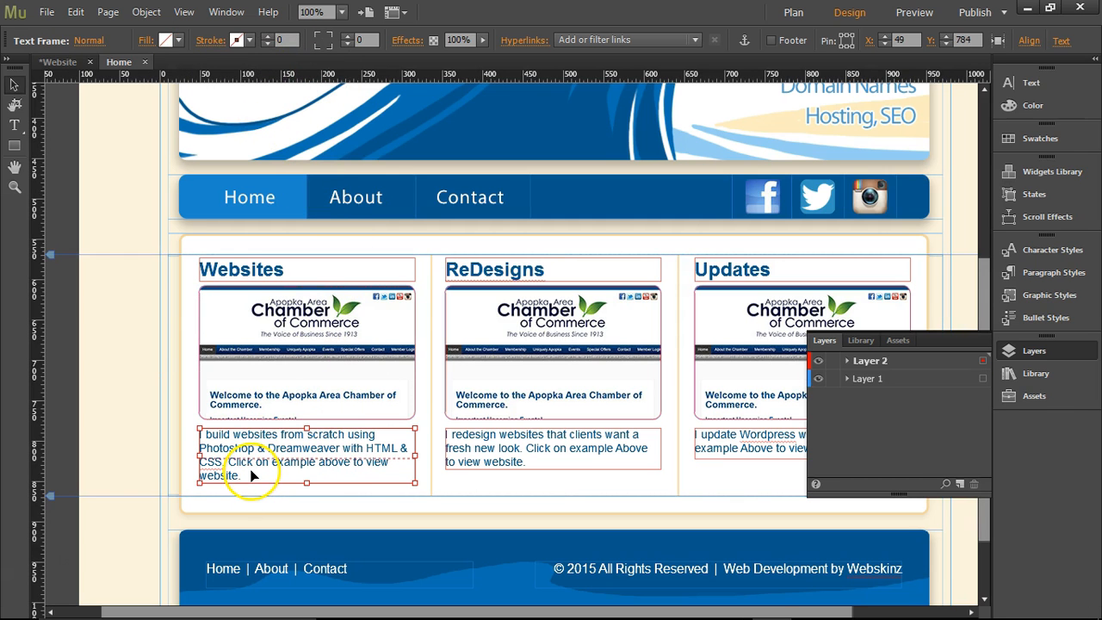
pyautogui.doubleClick(250, 478)
pyautogui.moveTo(251, 472); pyautogui.dragTo(177, 423)
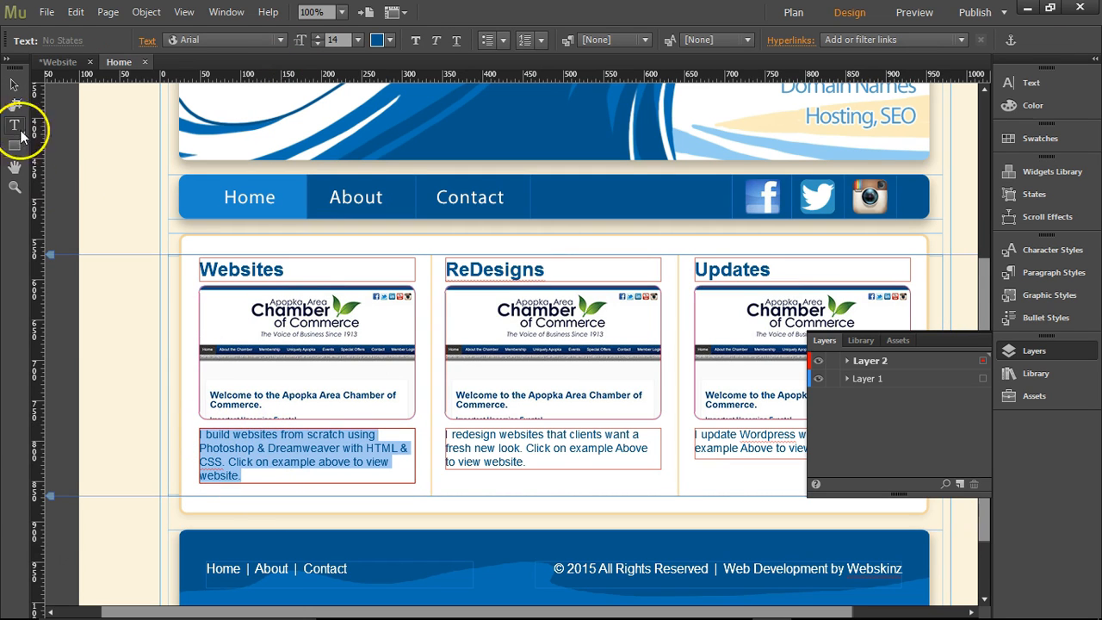
pyautogui.click(14, 85)
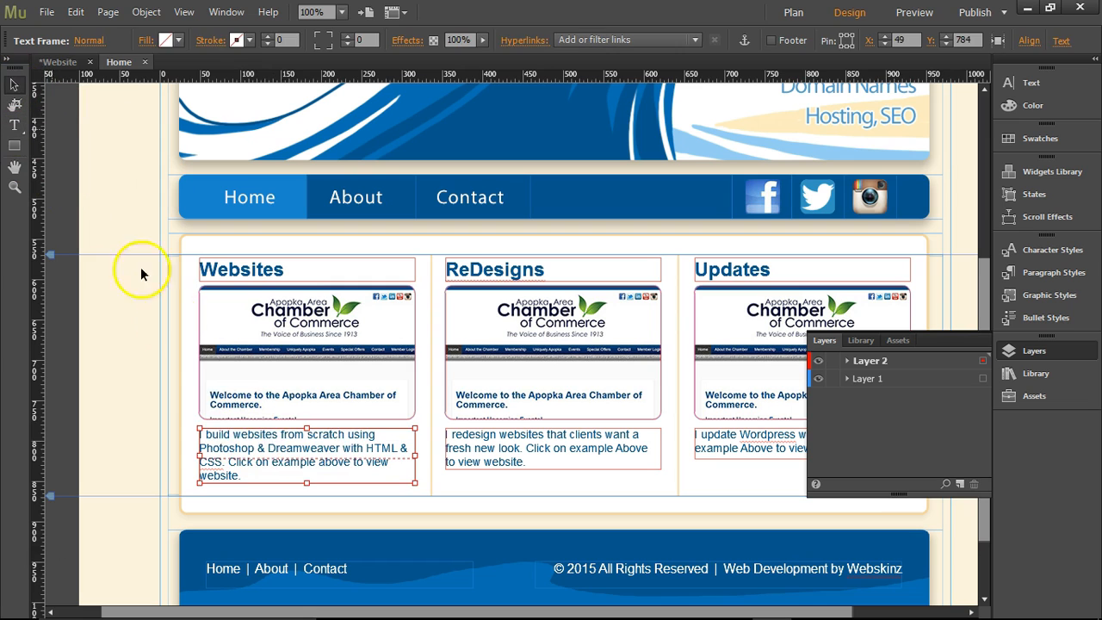
pyautogui.tripleClick(283, 465)
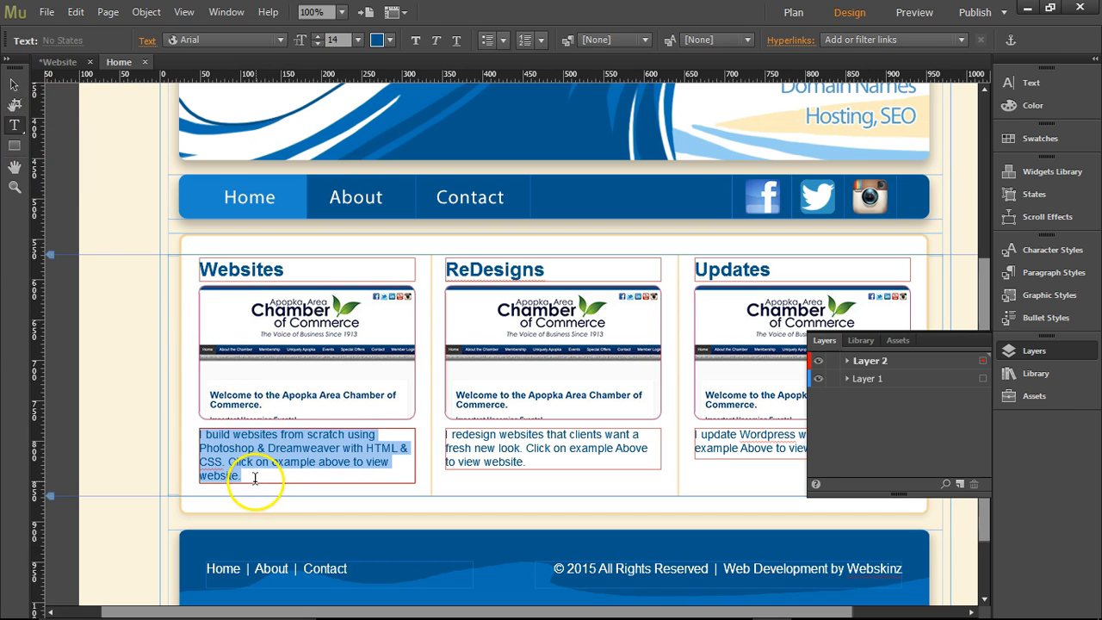
pyautogui.click(387, 43)
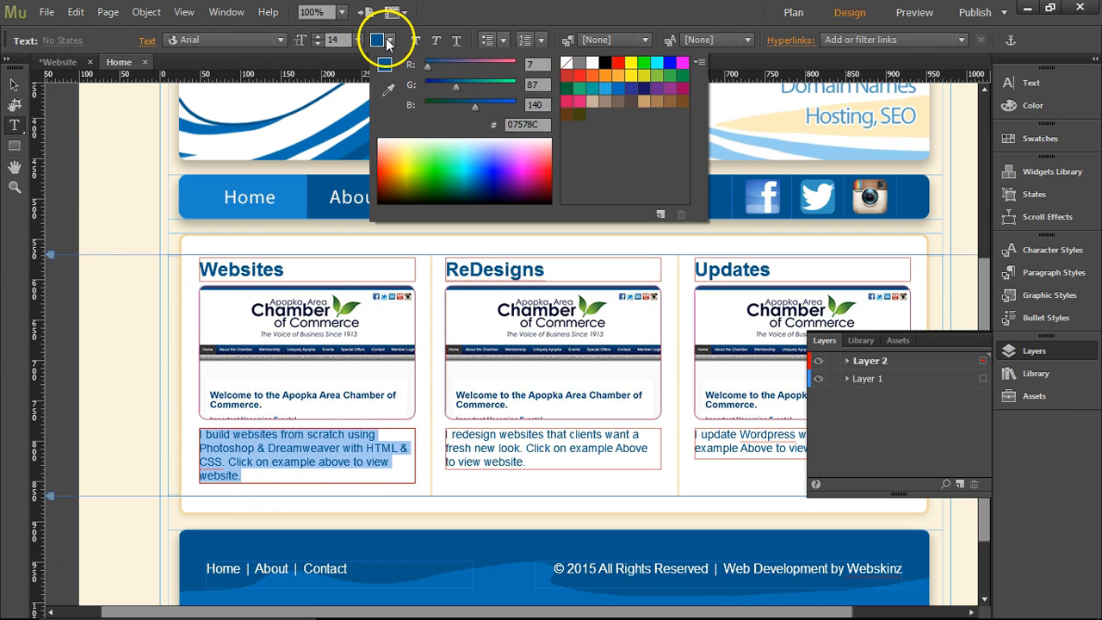
pyautogui.click(618, 103)
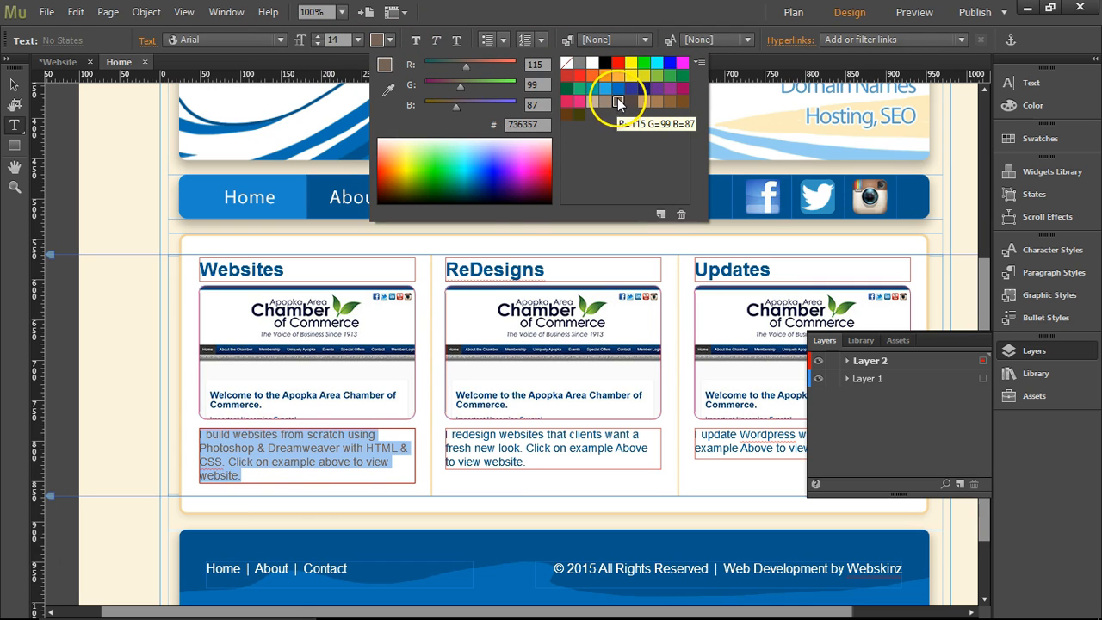
pyautogui.click(360, 471)
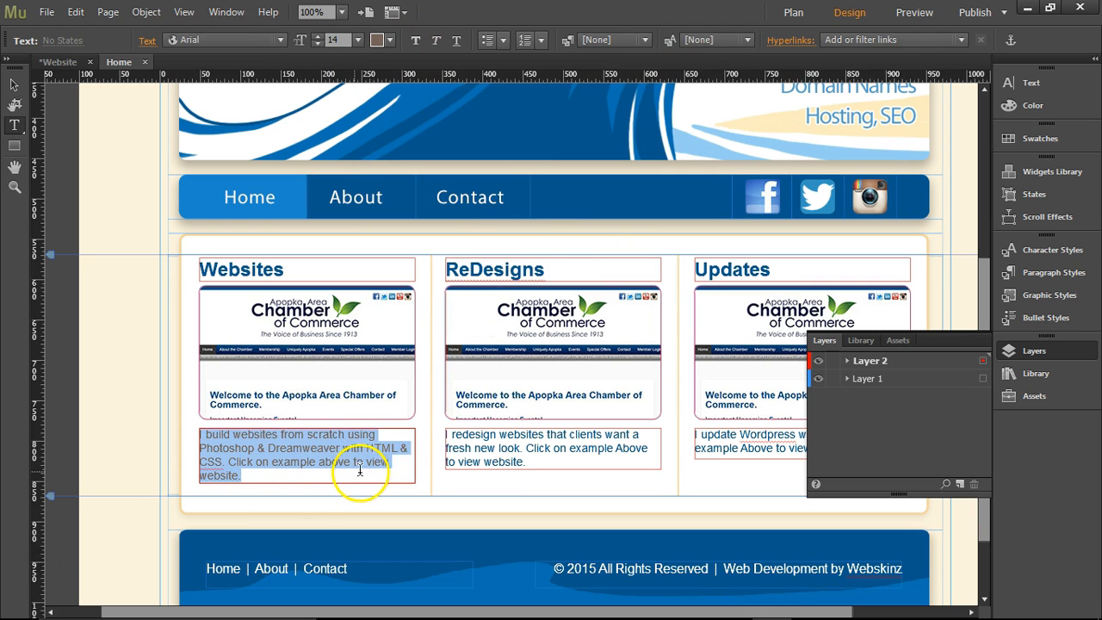
pyautogui.click(904, 15)
pyautogui.scroll(-3, 861, 112)
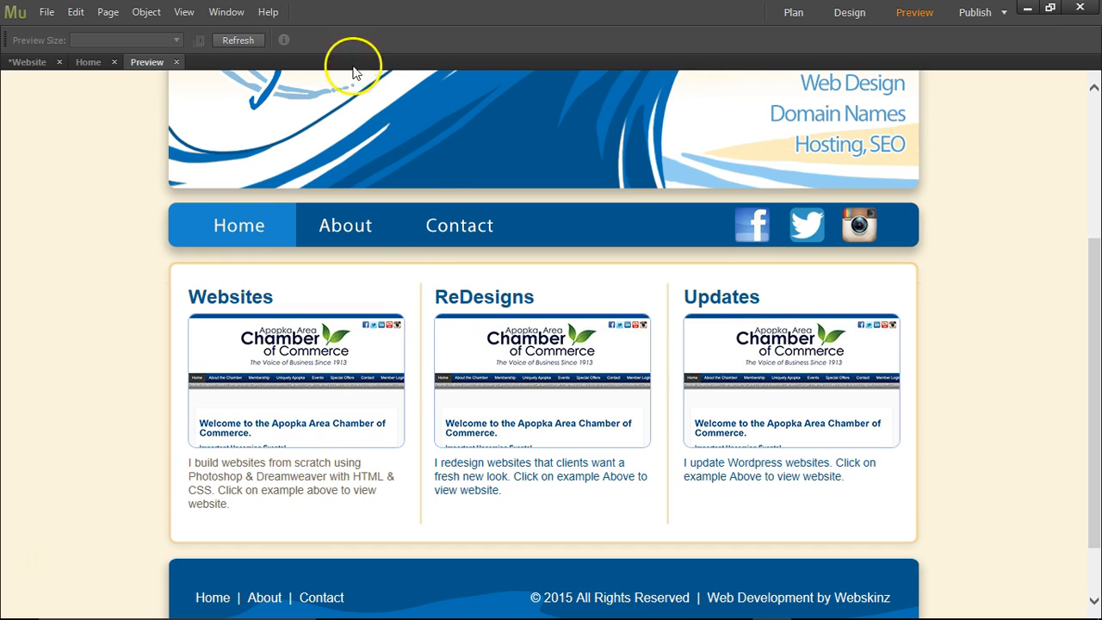
pyautogui.click(176, 64)
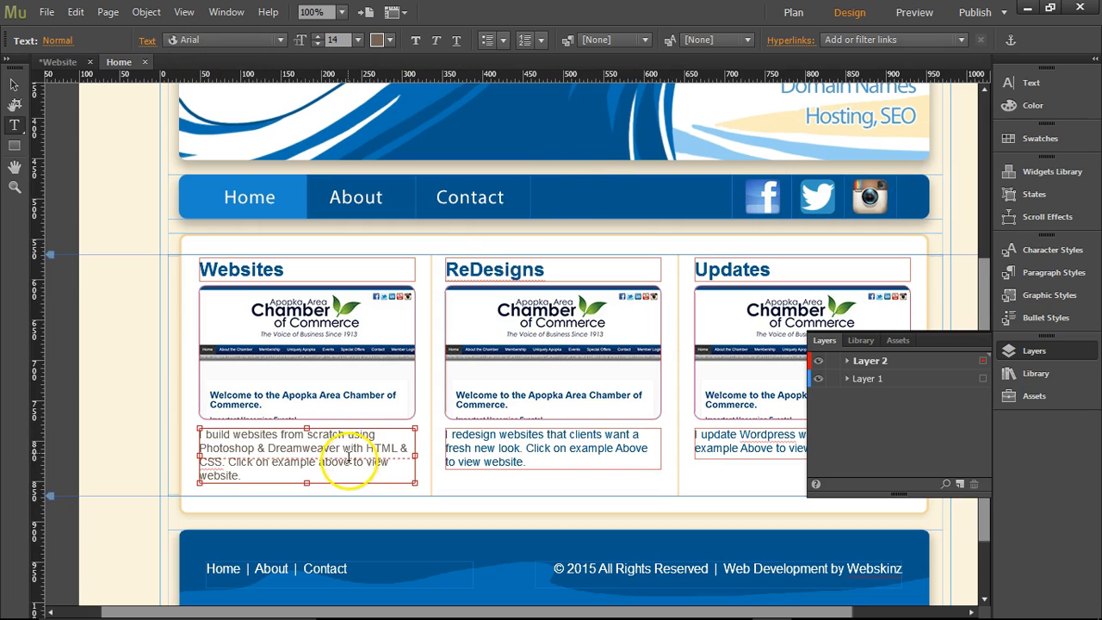
# Set the text color of the whole Websites description to the dark brown 534741 and check it in the page preview.
pyautogui.moveTo(328, 473); pyautogui.dragTo(163, 406)
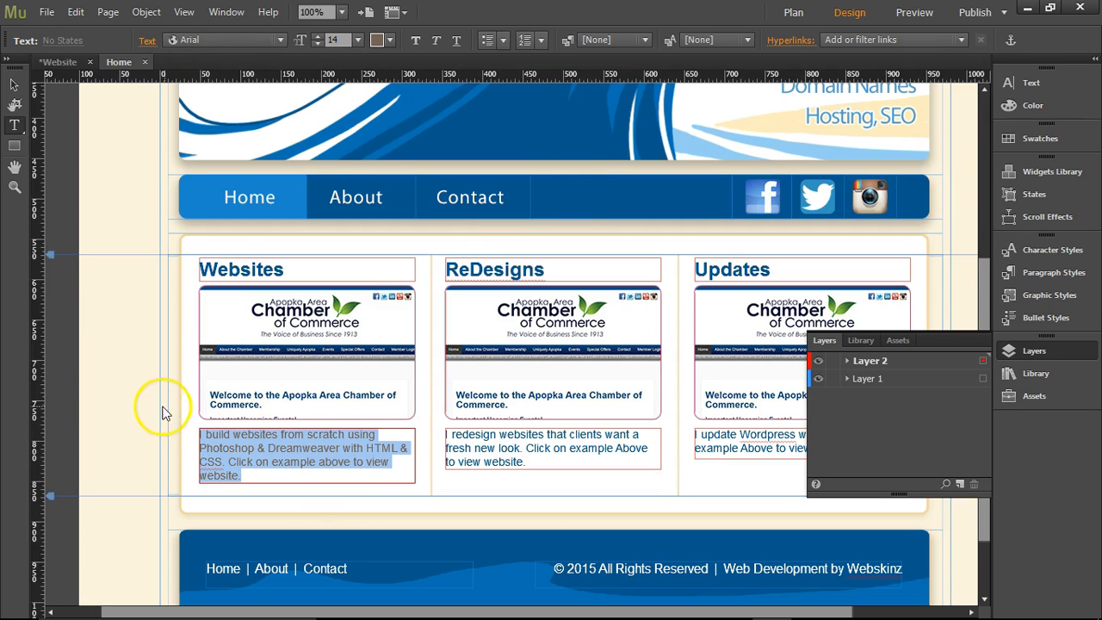
pyautogui.click(388, 43)
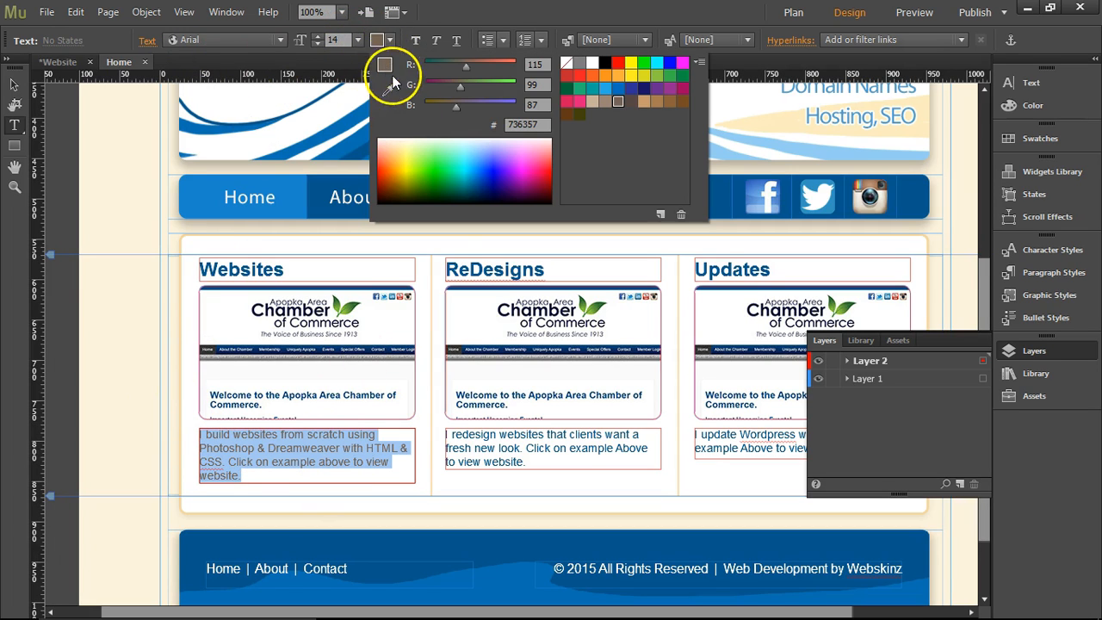
pyautogui.click(631, 100)
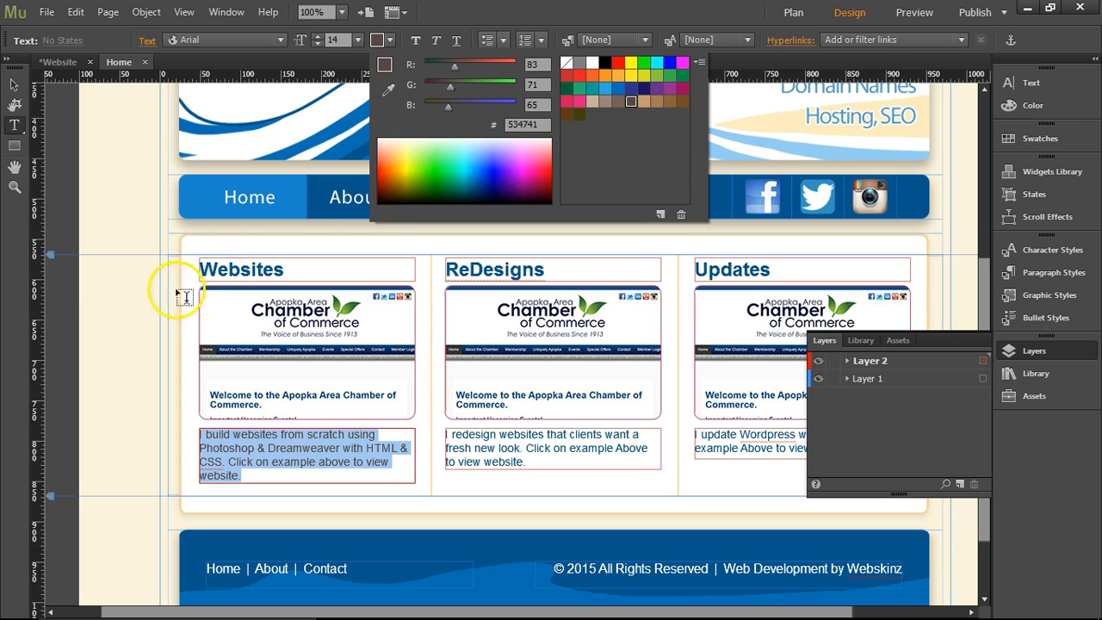
pyautogui.click(368, 458)
pyautogui.click(925, 12)
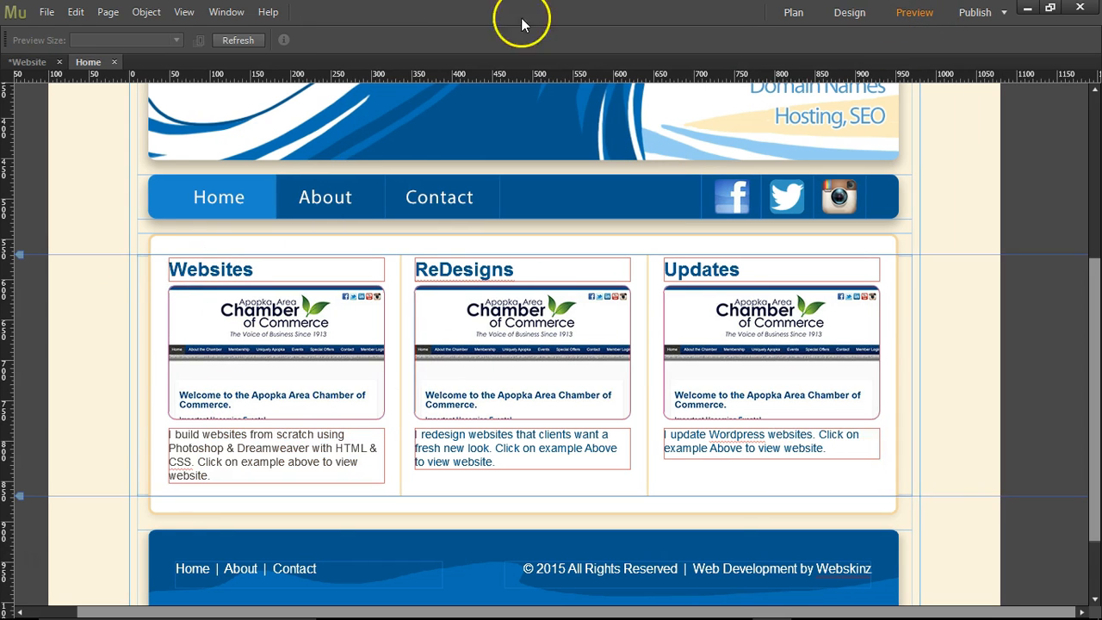
pyautogui.scroll(-3, 961, 295)
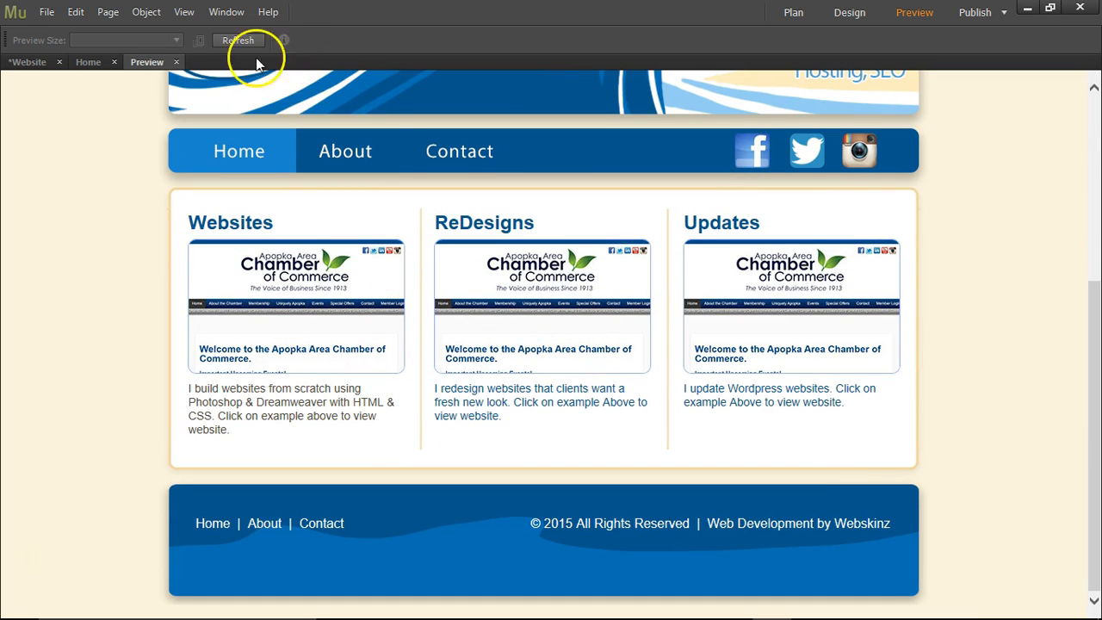
pyautogui.click(176, 62)
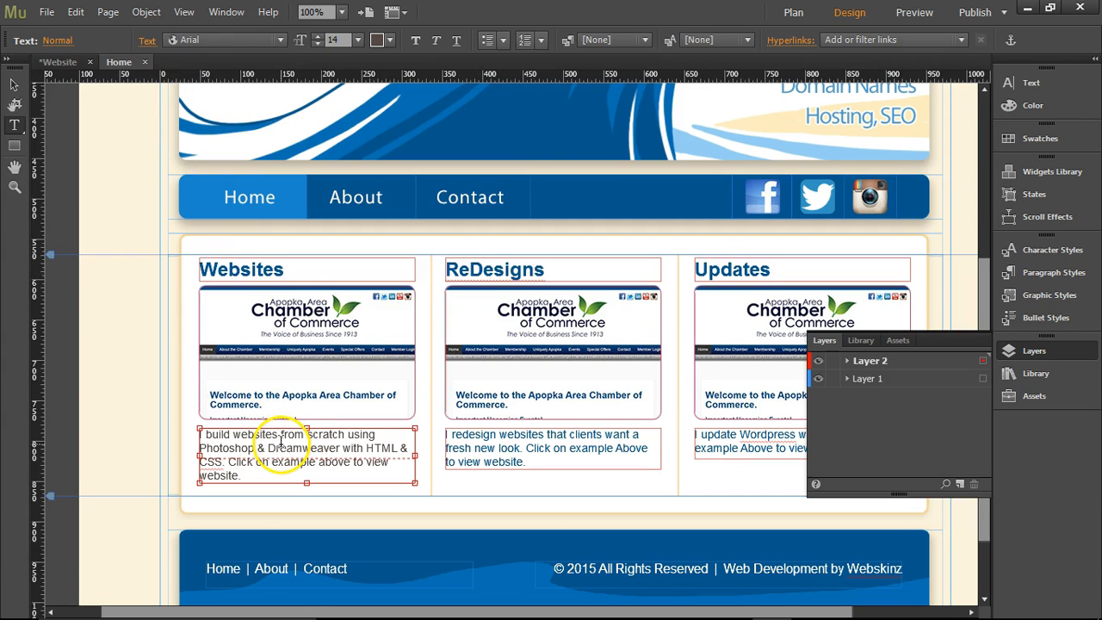
# Set the text color of the whole ReDesigns description to the dark brown 534741 used in the Websites description.
pyautogui.click(384, 39)
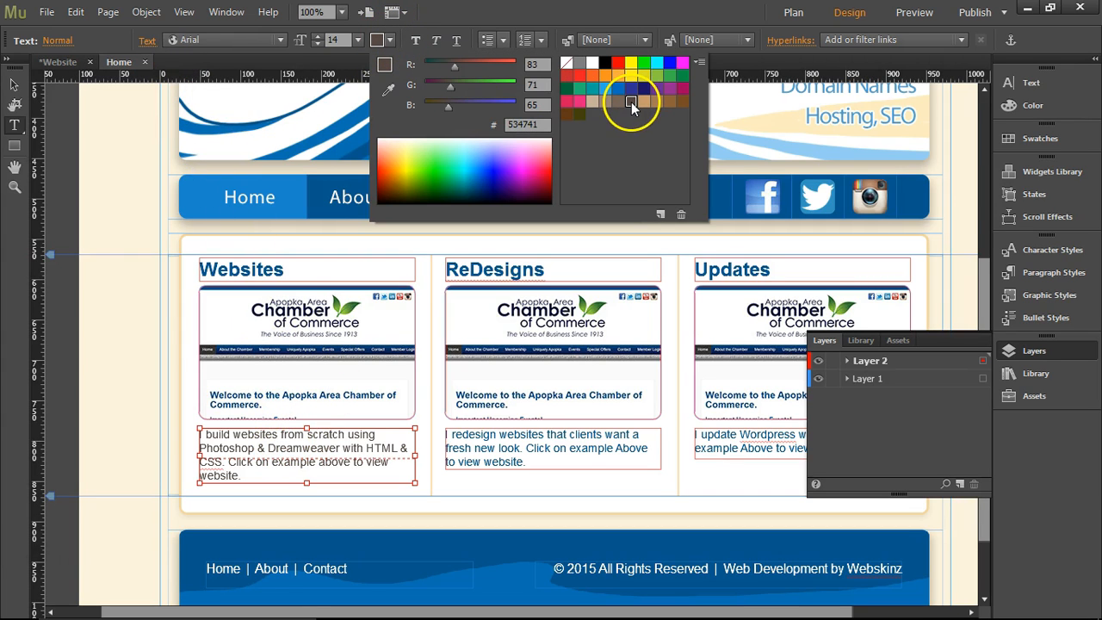
pyautogui.click(517, 468)
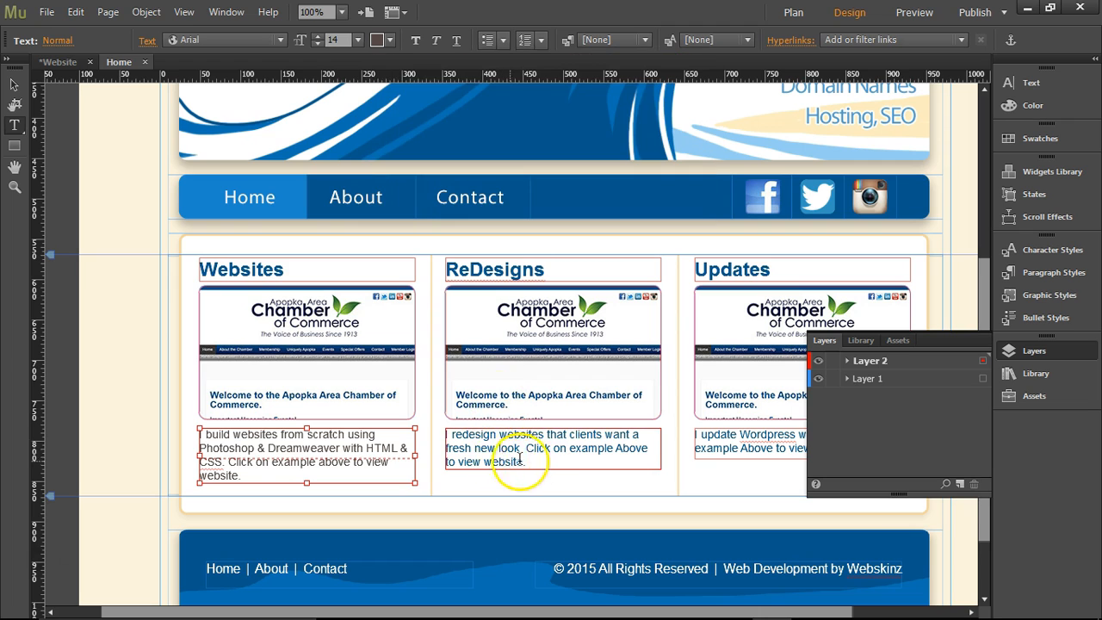
pyautogui.moveTo(517, 467); pyautogui.dragTo(430, 419)
pyautogui.click(390, 39)
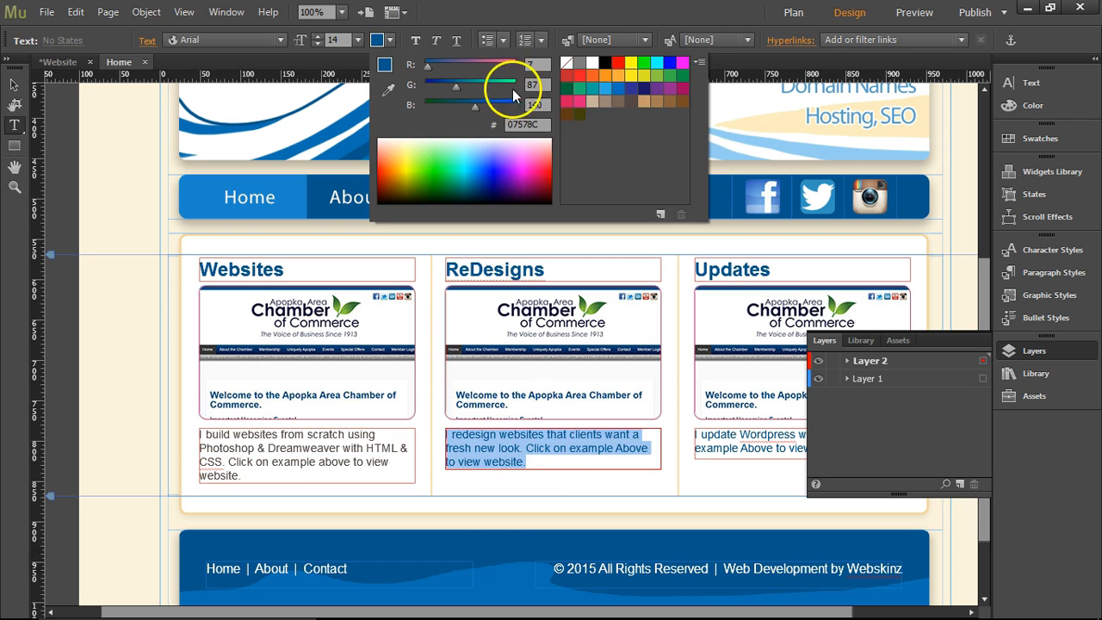
pyautogui.click(631, 101)
# Set the text color of the whole Updates description to the same dark brown 534741.
pyautogui.click(739, 424)
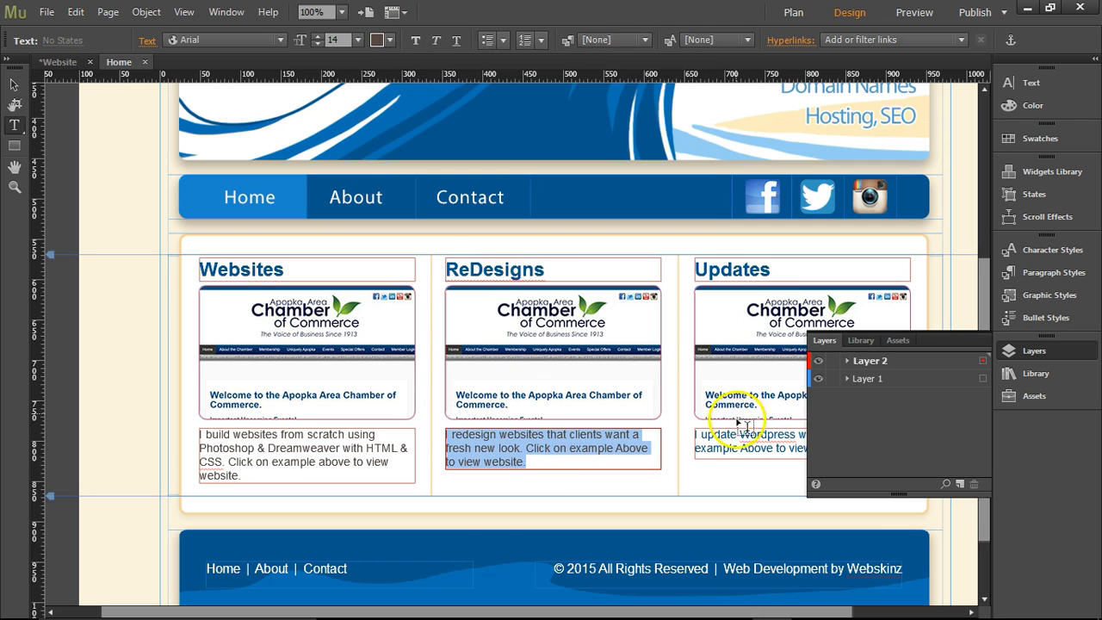
pyautogui.tripleClick(737, 433)
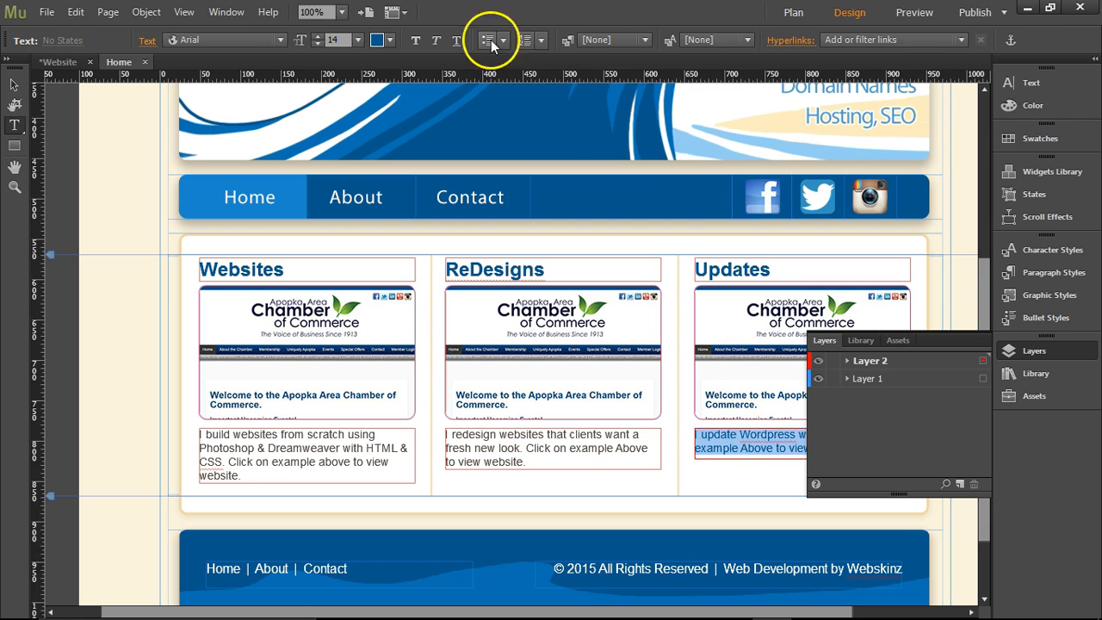
pyautogui.click(391, 39)
pyautogui.click(631, 100)
# Close the Layers panel and select the screenshot frame below the Websites heading.
pyautogui.click(962, 344)
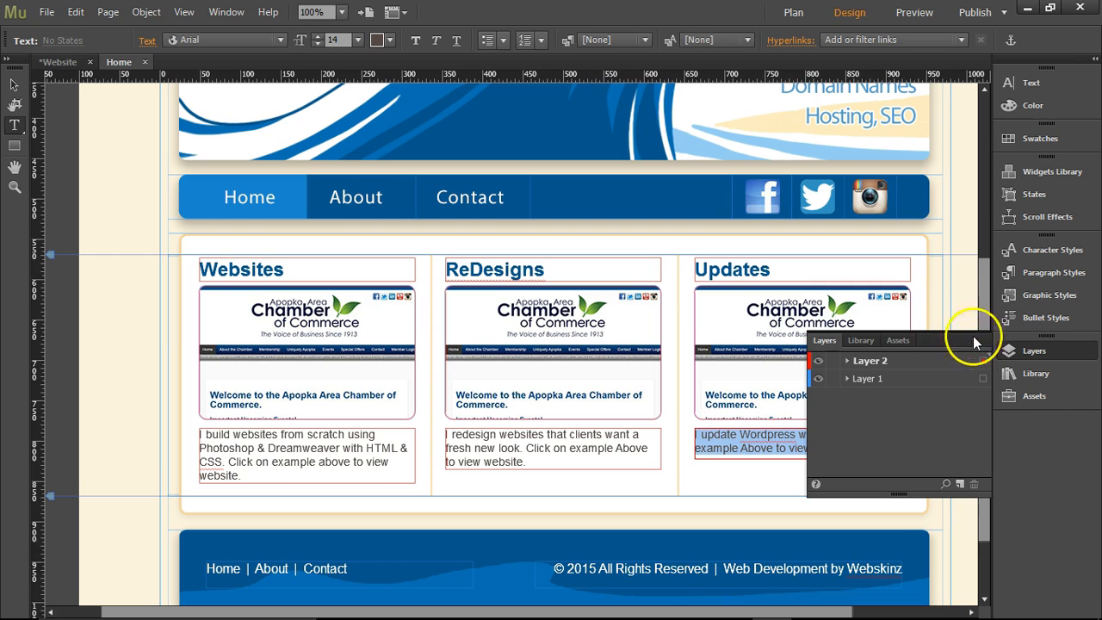
pyautogui.click(984, 341)
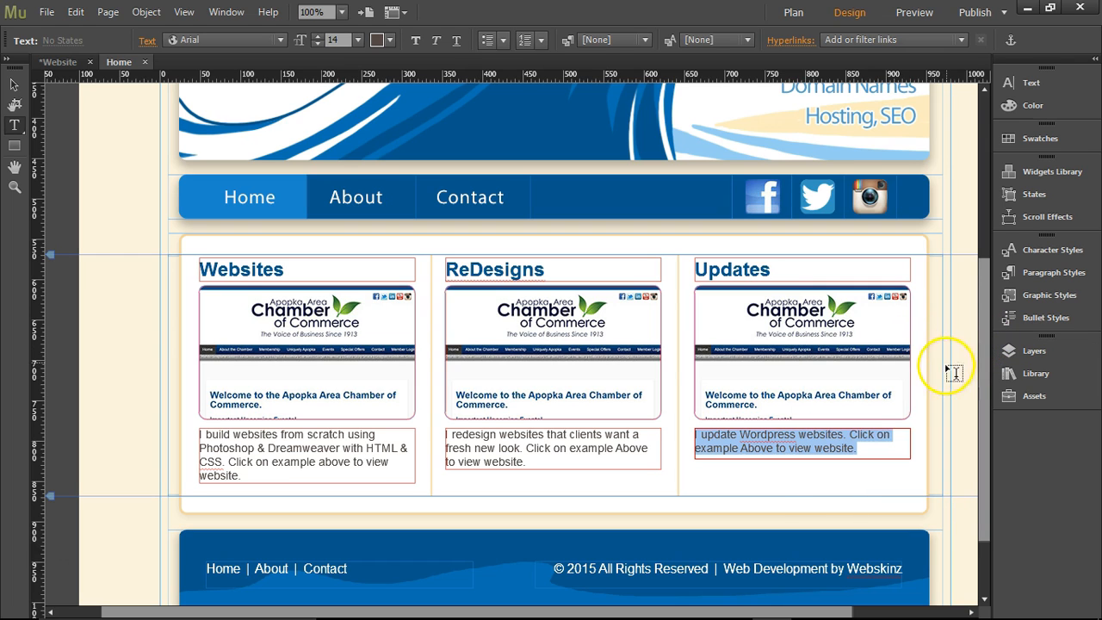
pyautogui.click(14, 86)
pyautogui.press('Escape')
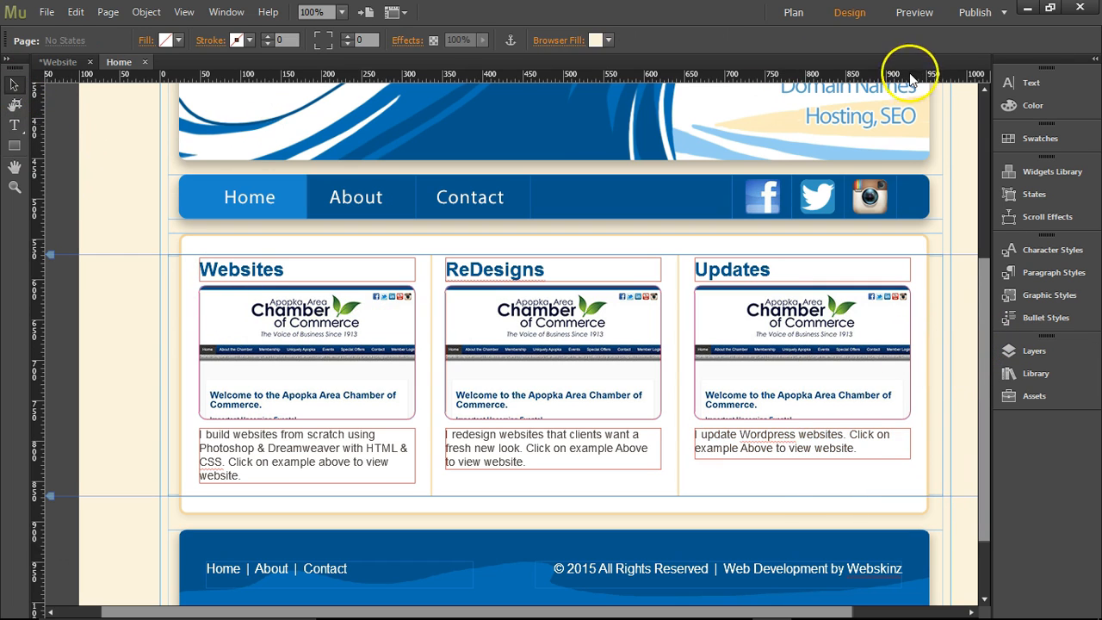
pyautogui.click(301, 361)
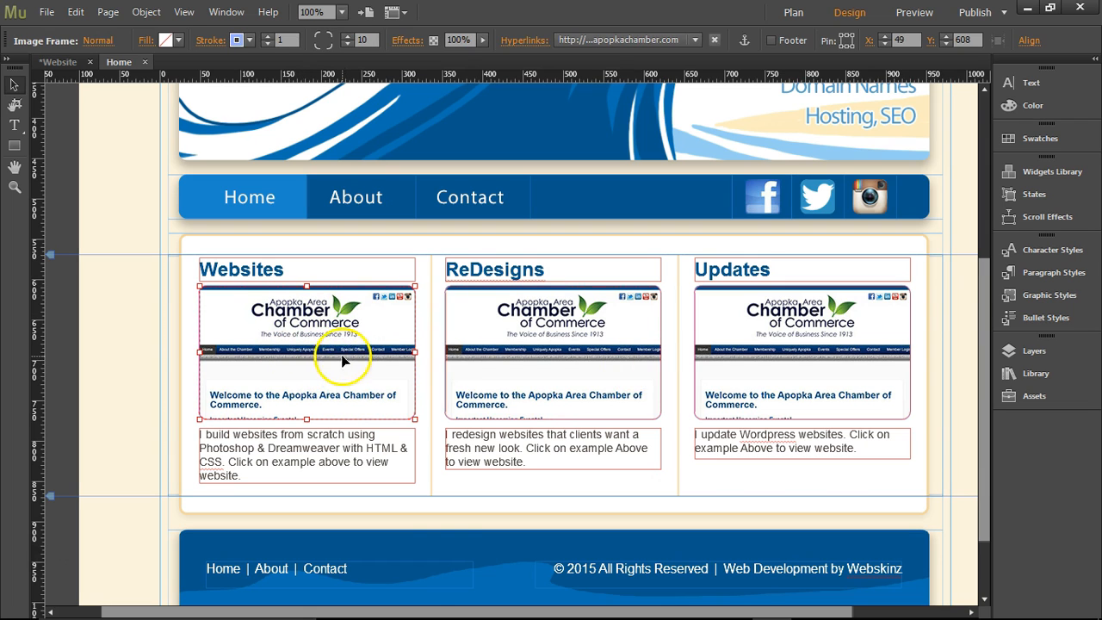
# Switch to Chrome and open the Websites portfolio page of webskinz.com.
pyautogui.moveTo(453, 613)
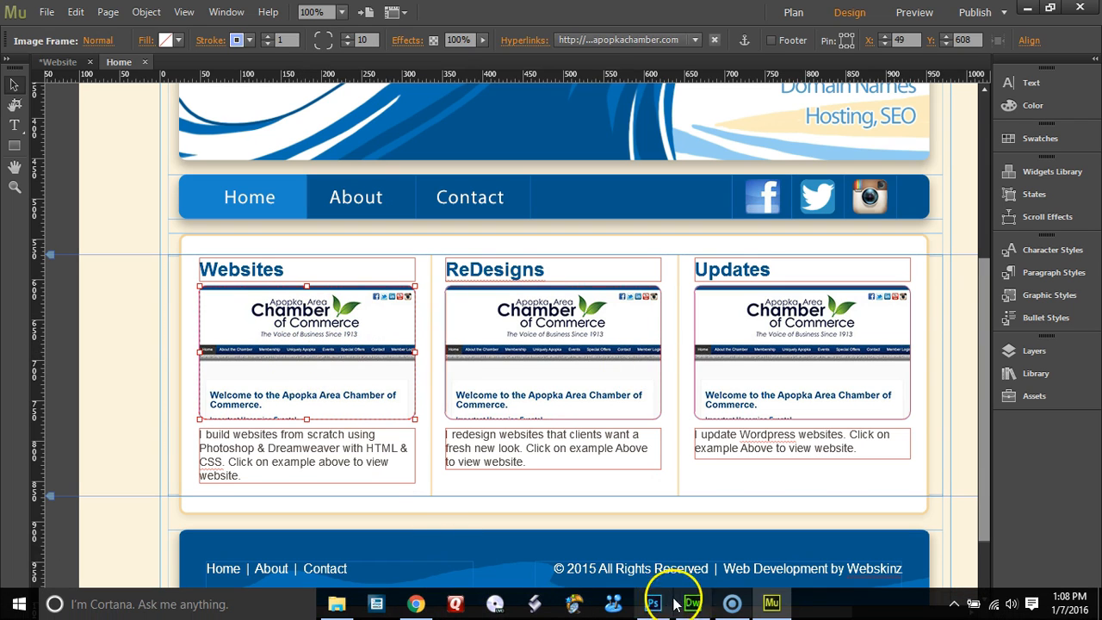
pyautogui.click(416, 604)
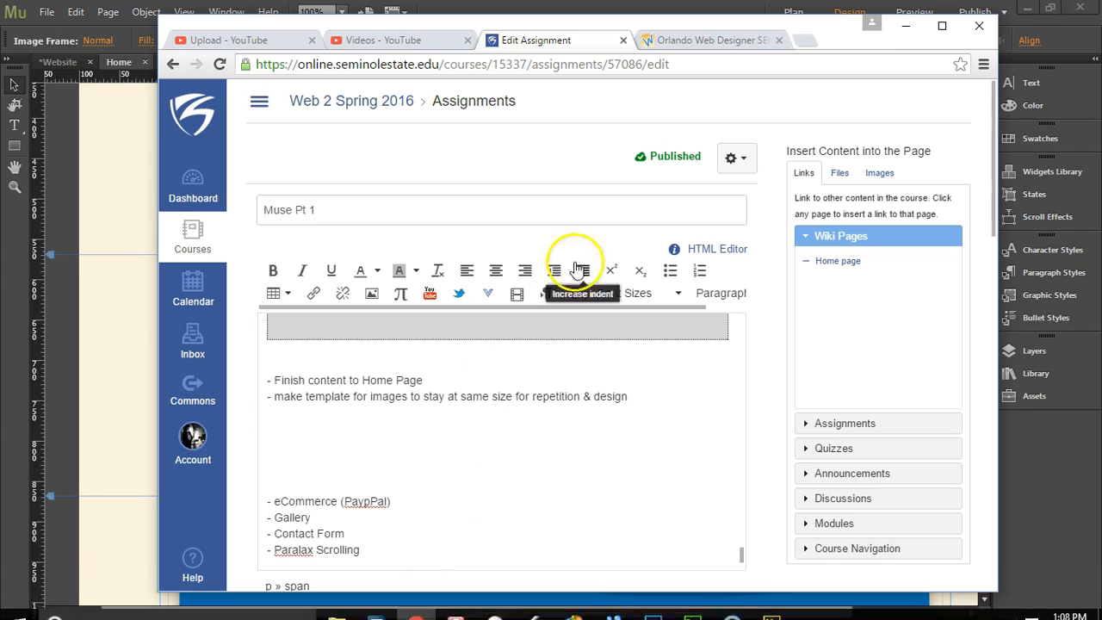
pyautogui.click(681, 36)
pyautogui.scroll(10, 712, 246)
pyautogui.scroll(15, 713, 259)
pyautogui.scroll(-3, 714, 307)
pyautogui.click(385, 239)
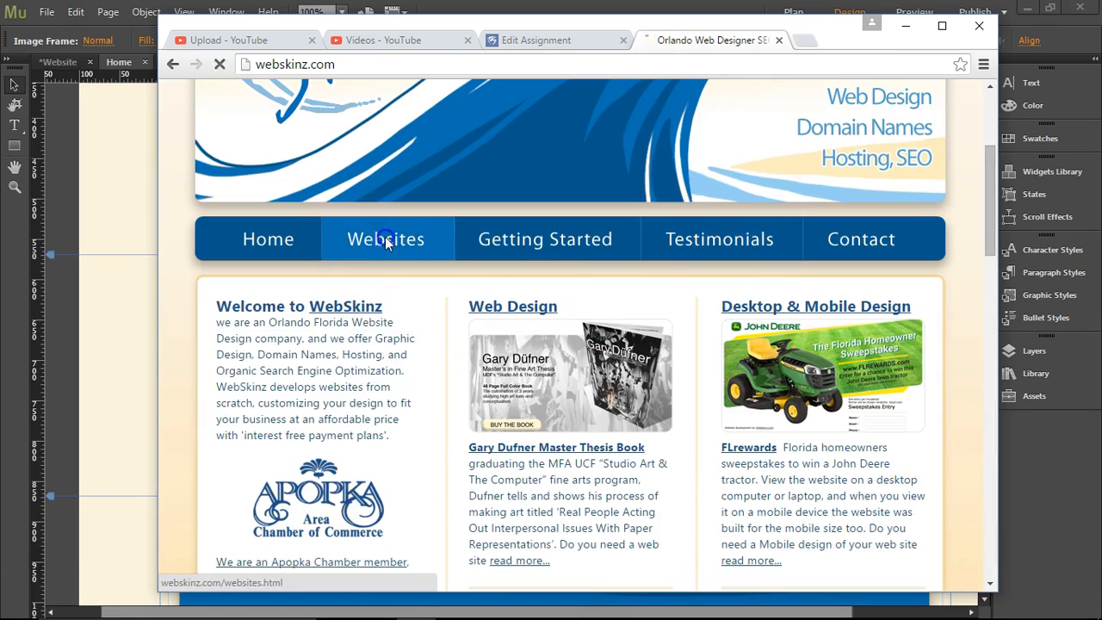
# Open the ApopkaBailBonds.com and Florida Crystal Glaze.com examples from the portfolio in separate new tabs.
pyautogui.scroll(-7, 780, 276)
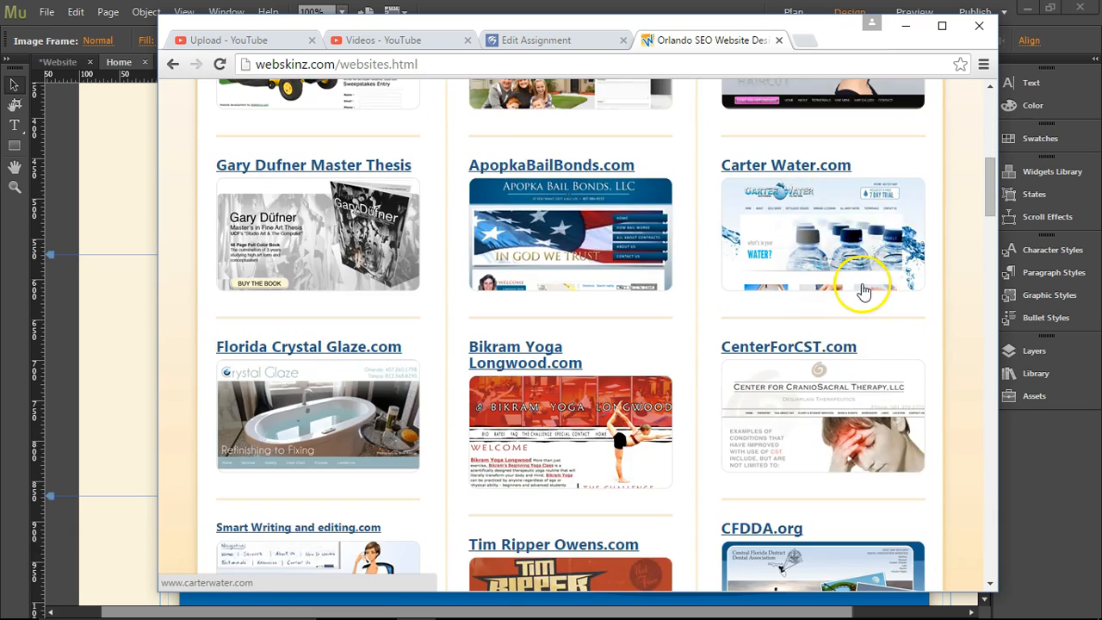
pyautogui.scroll(2, 864, 293)
pyautogui.middleClick(542, 385)
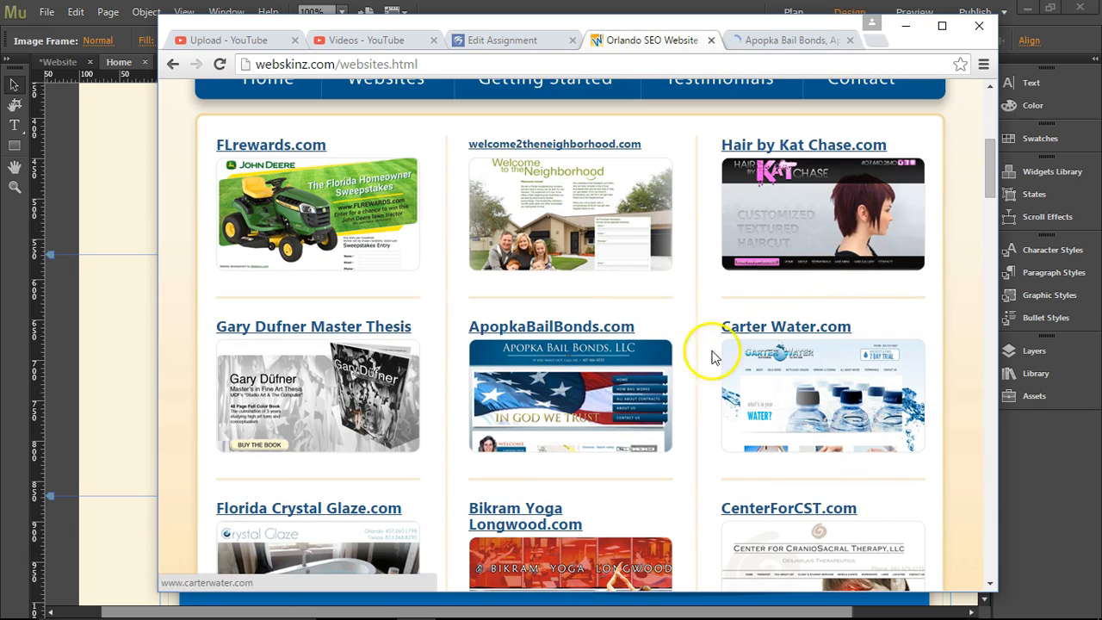
pyautogui.scroll(-3, 801, 366)
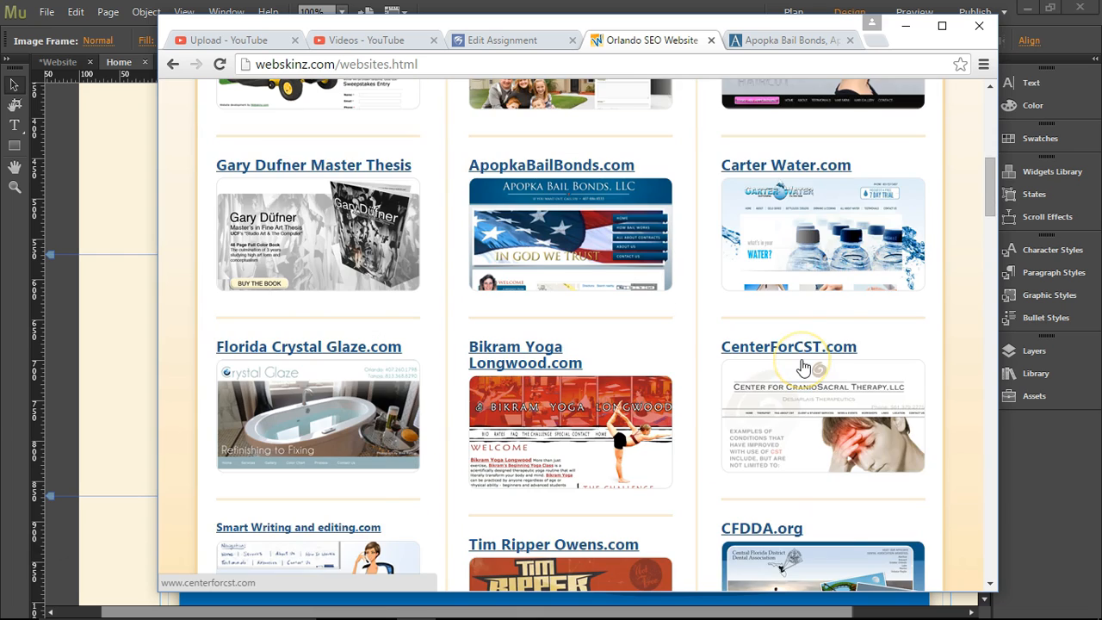
pyautogui.middleClick(297, 317)
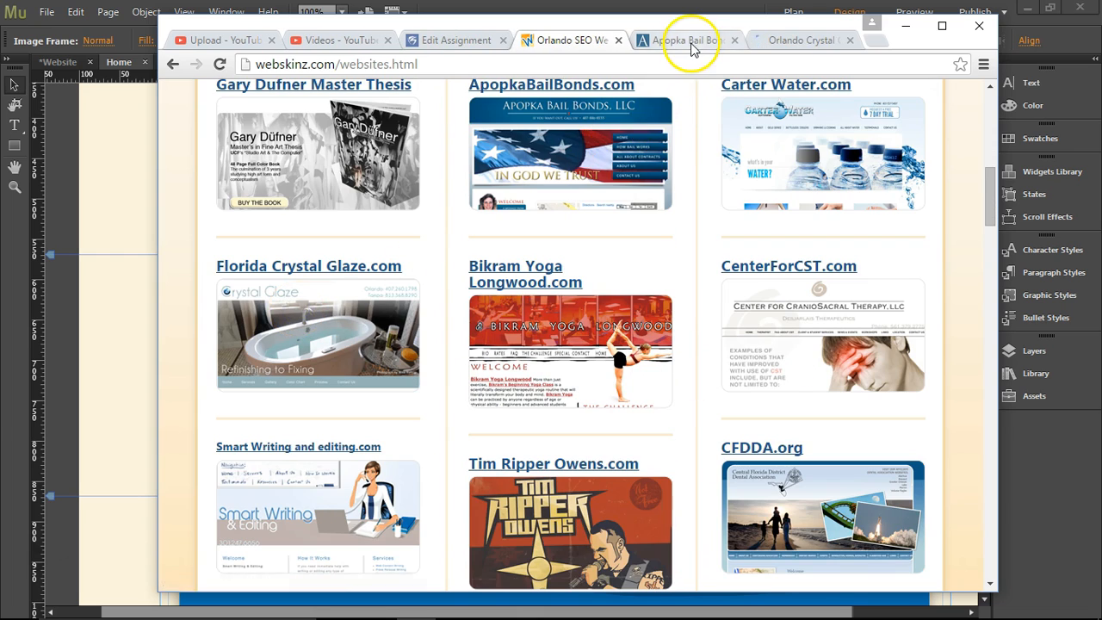
# Show the Florida Crystal Glaze home page in a maximized browser window and copy a screenshot of it.
pyautogui.click(689, 40)
pyautogui.click(784, 41)
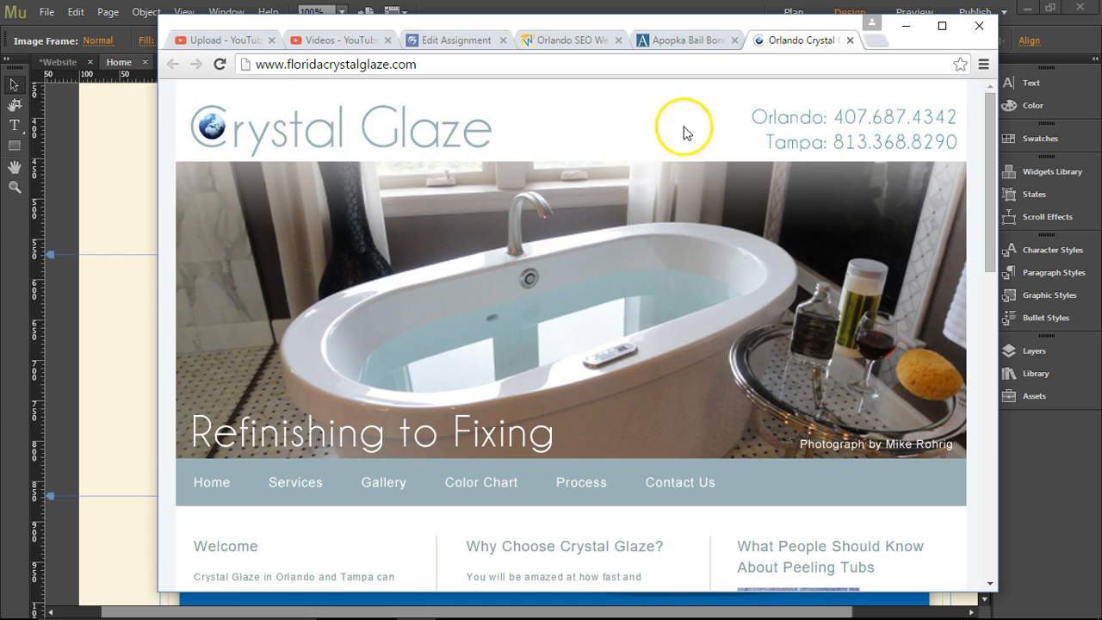
pyautogui.click(942, 25)
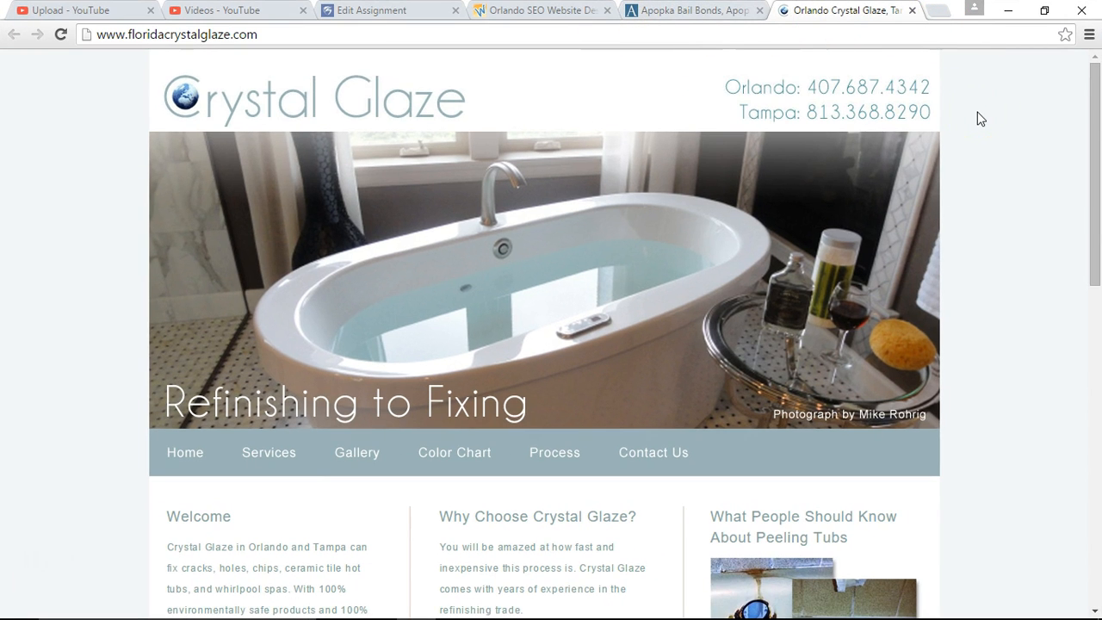
# Look at web_apopka.jpg in Photoshop and the matching screenshot frames in Muse, and return to Photoshop.
pyautogui.moveTo(572, 608)
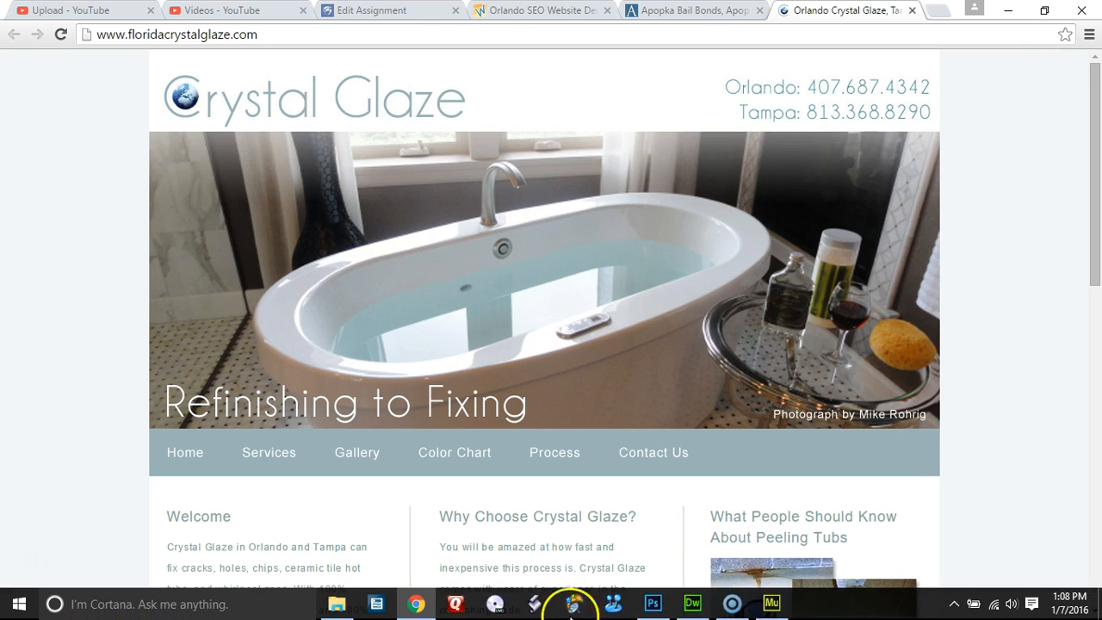
pyautogui.click(653, 604)
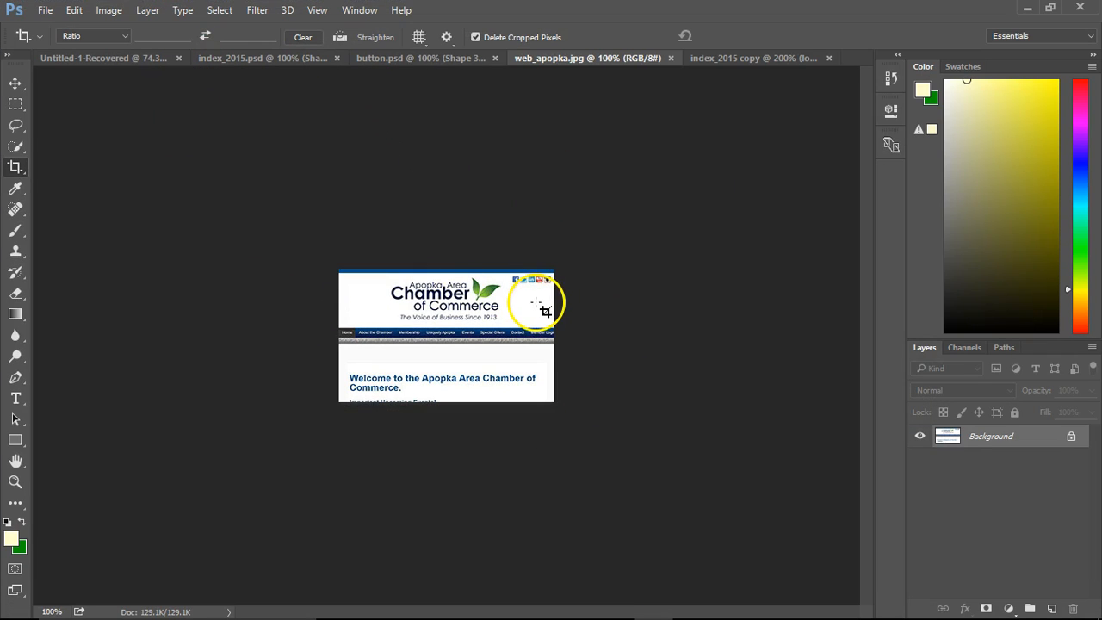
pyautogui.hotkey('alt', 'space')
pyautogui.press('Escape')
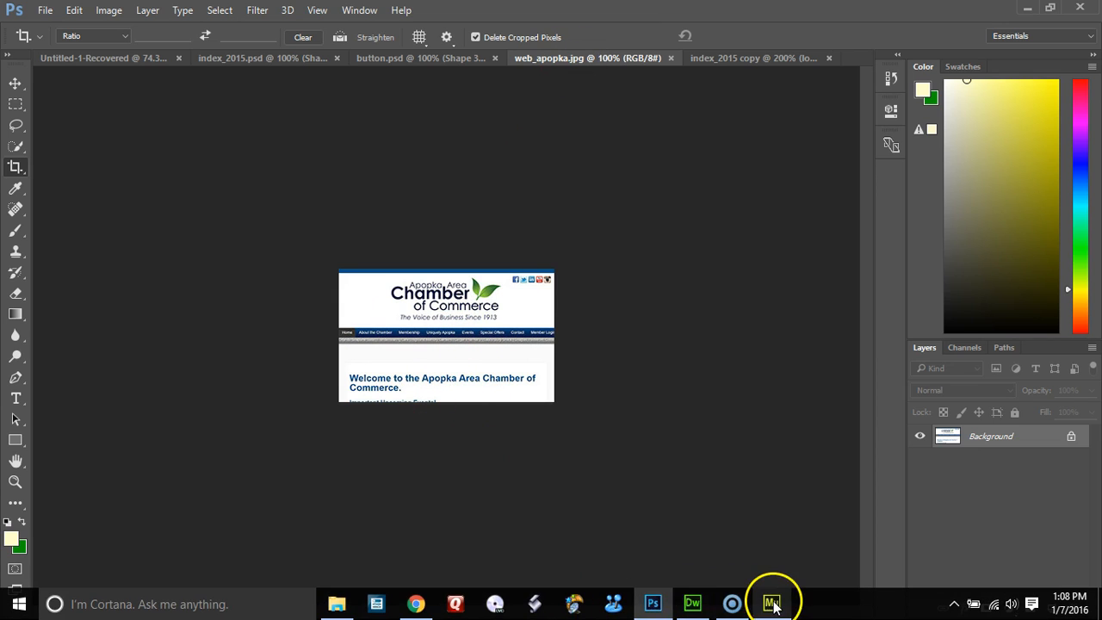
pyautogui.click(770, 600)
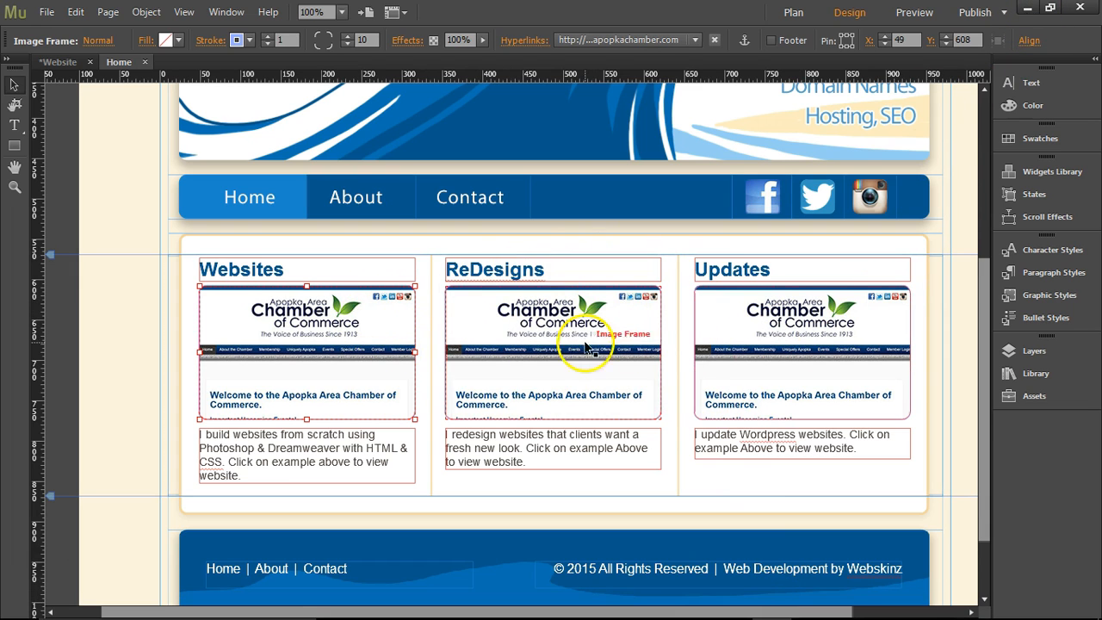
pyautogui.click(1029, 8)
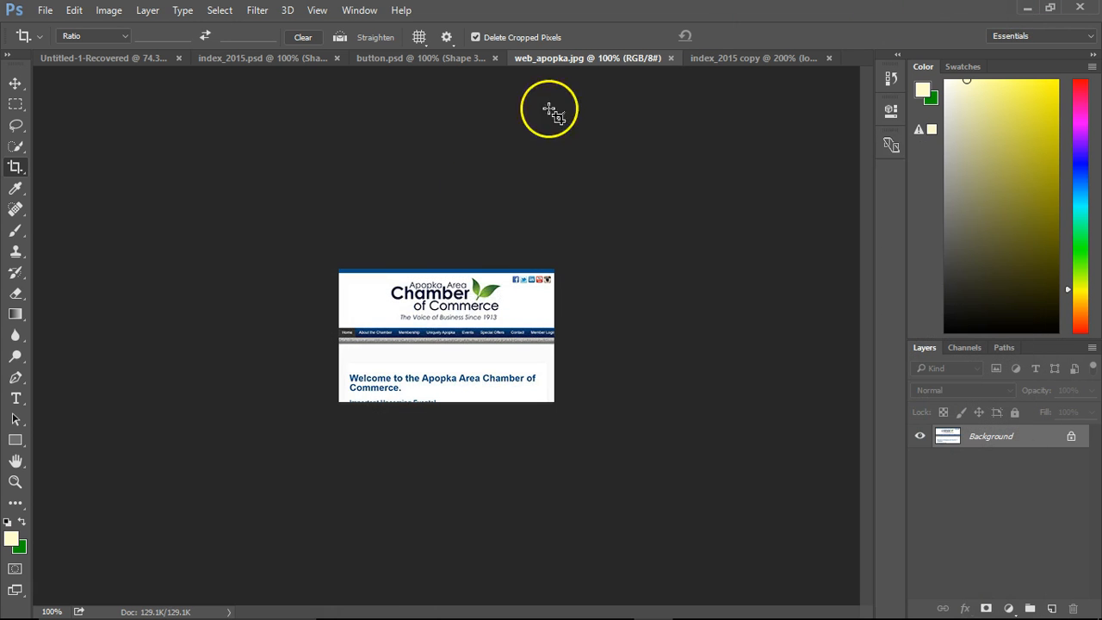
# Start saving web_apopka.jpg under a new name in Photoshop format and set the file name to web_.psd.
pyautogui.click(45, 11)
pyautogui.click(74, 187)
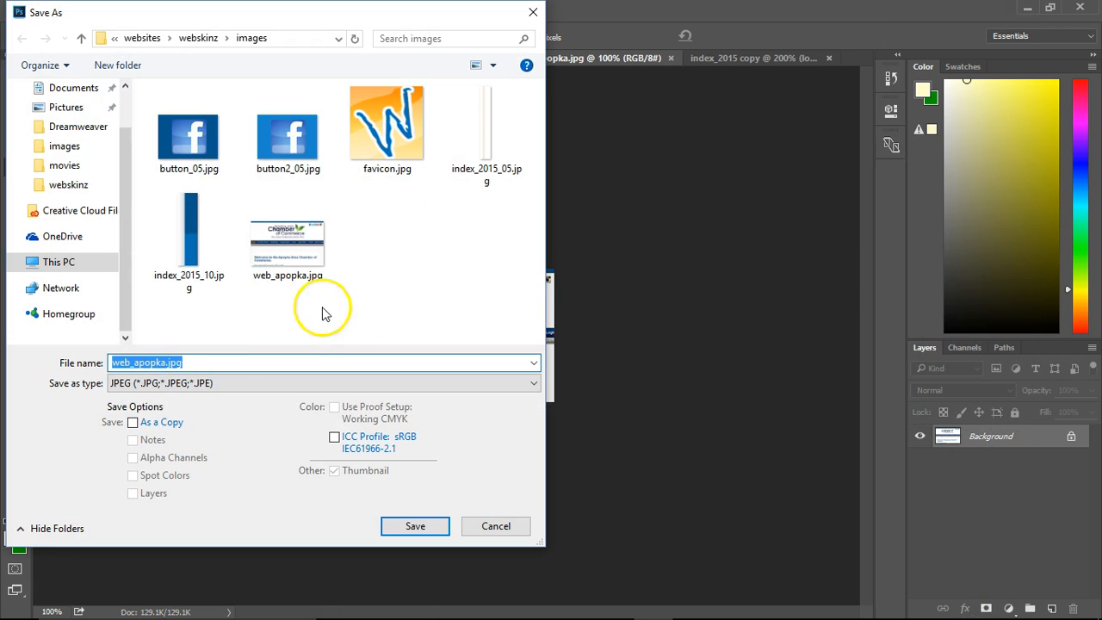
pyautogui.click(214, 383)
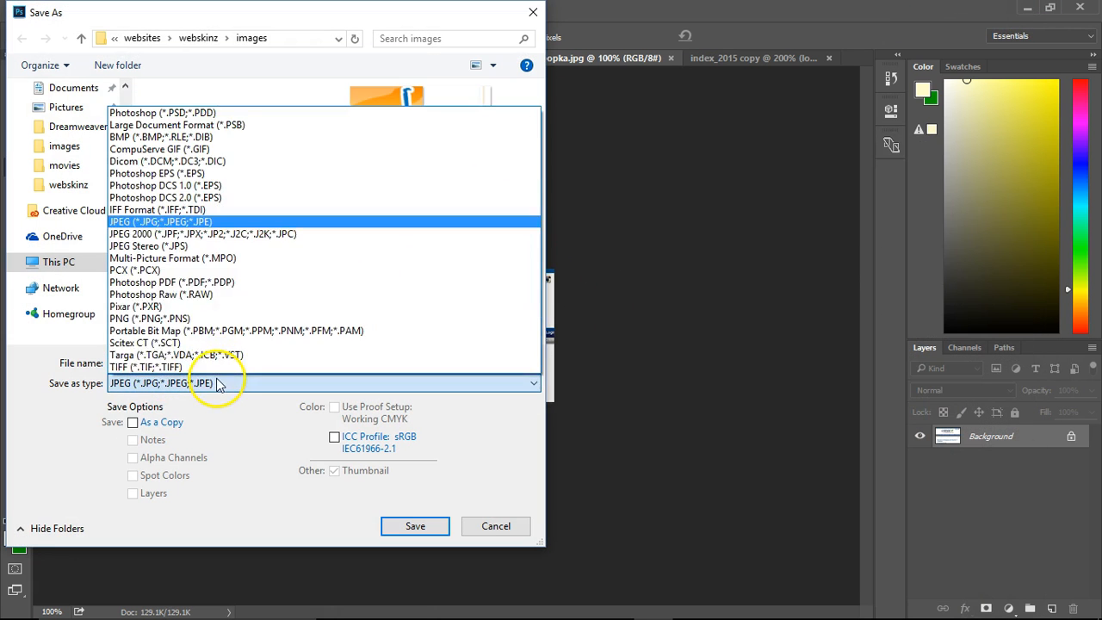
pyautogui.click(172, 116)
pyautogui.doubleClick(164, 363)
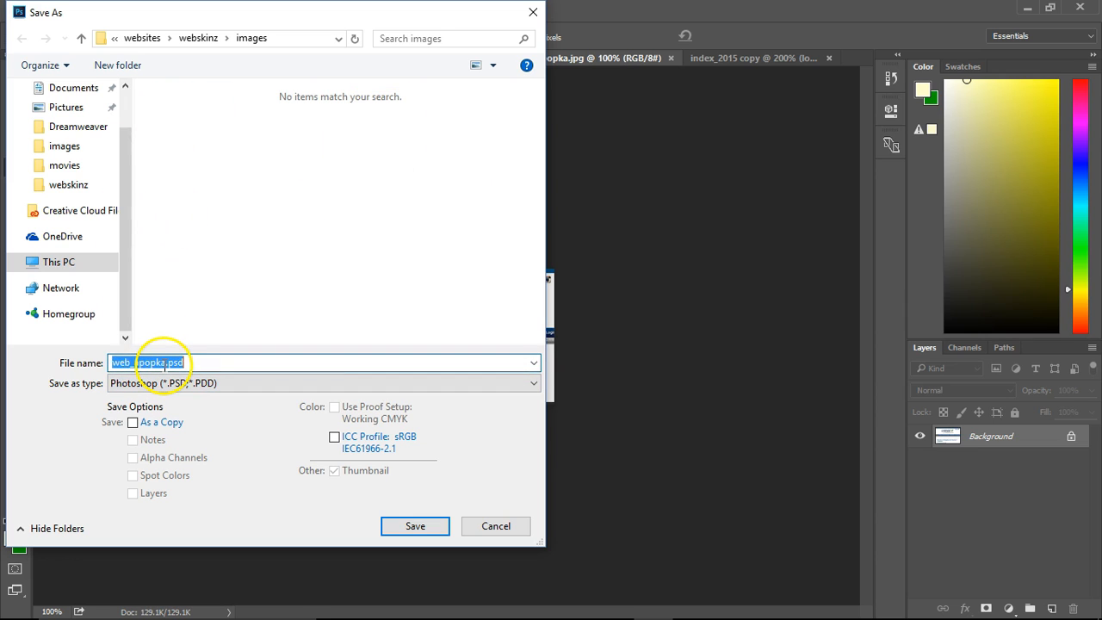
pyautogui.click(134, 364)
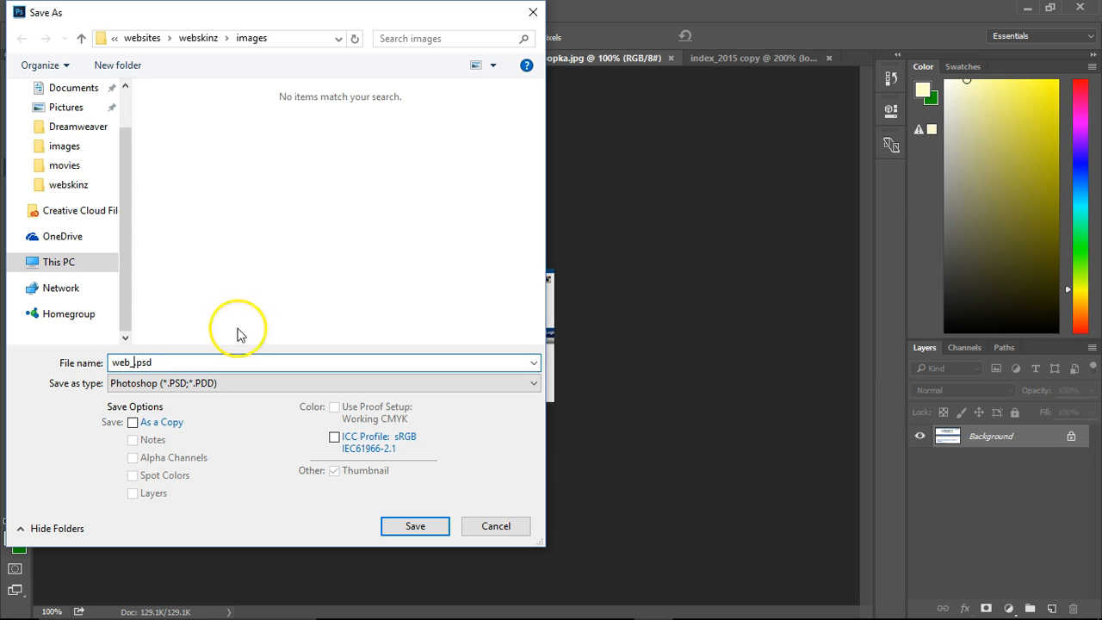
pyautogui.click(101, 133)
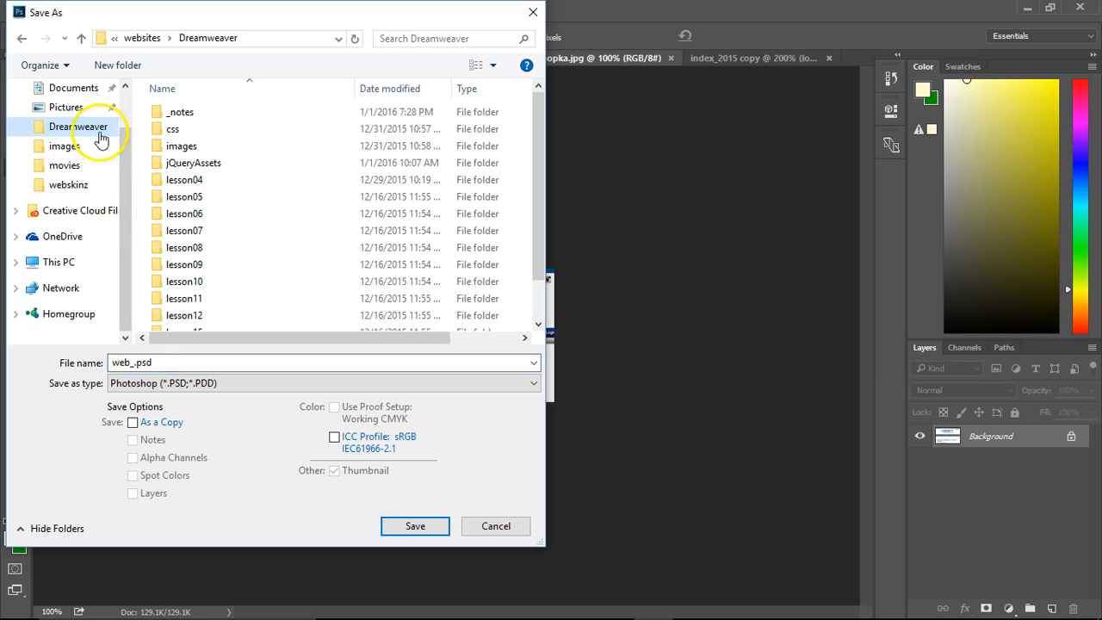
pyautogui.click(339, 39)
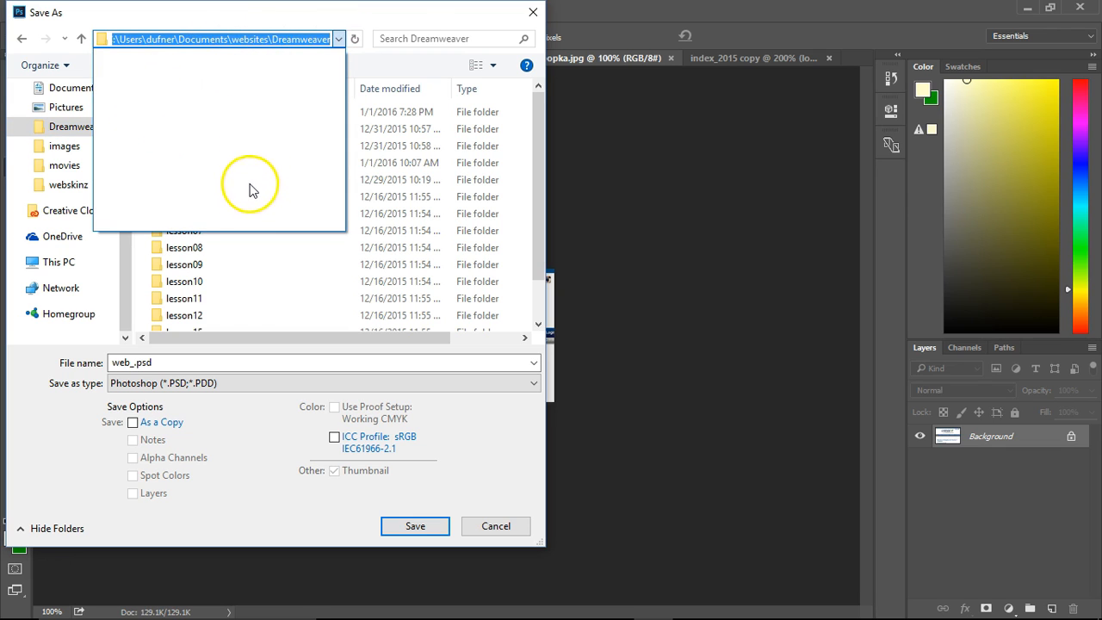
pyautogui.click(250, 16)
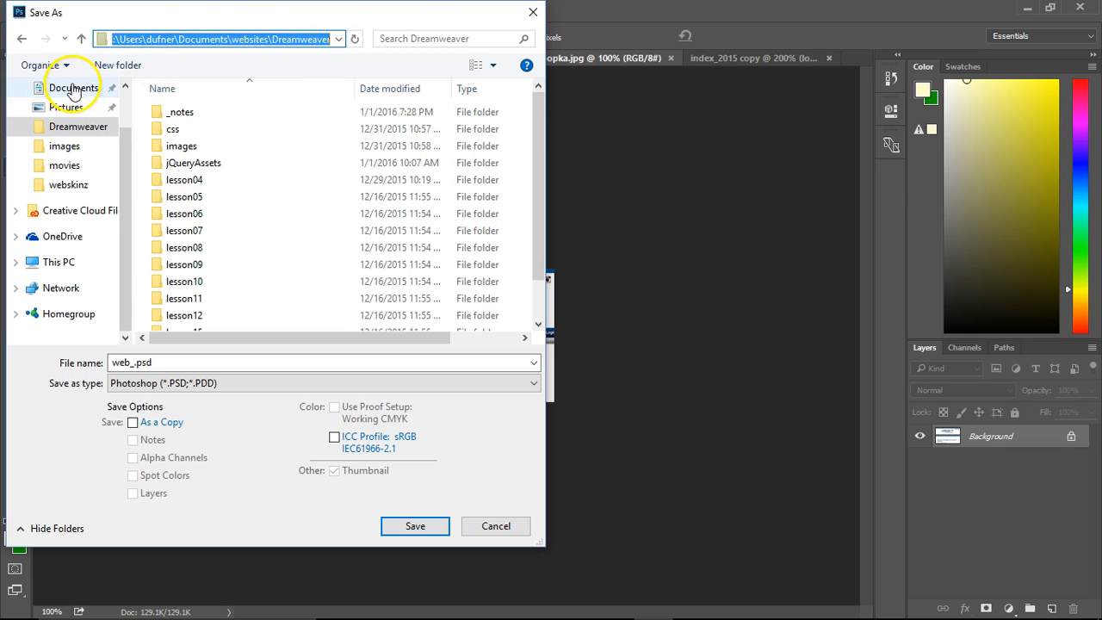
# Save the web_.psd file in the webskinz folder inside Documents > websites.
pyautogui.click(73, 90)
pyautogui.doubleClick(290, 196)
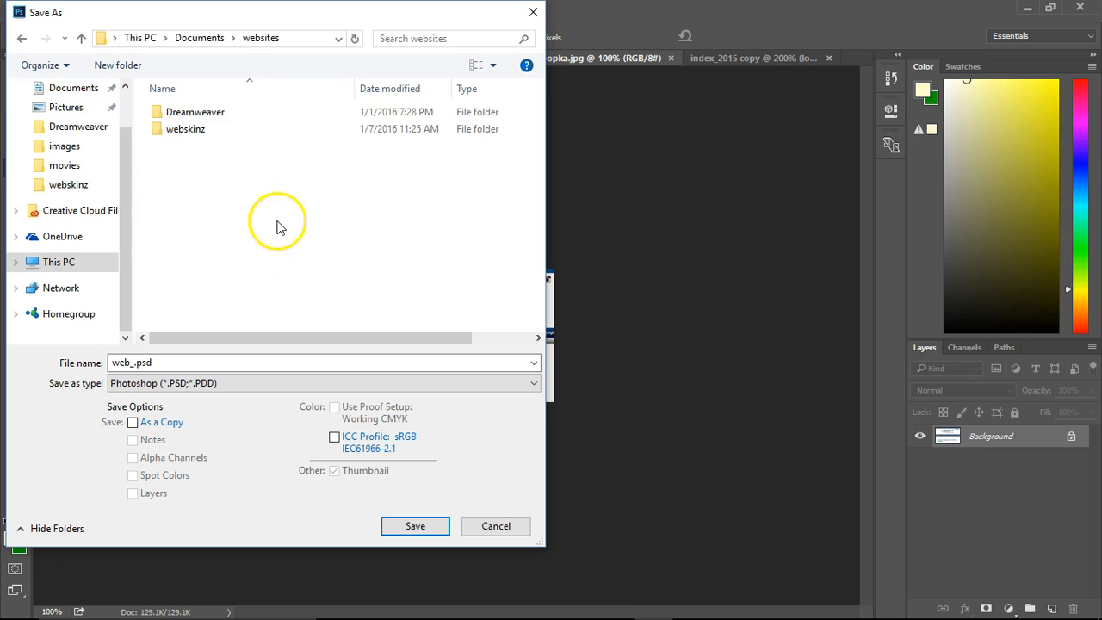
pyautogui.doubleClick(183, 128)
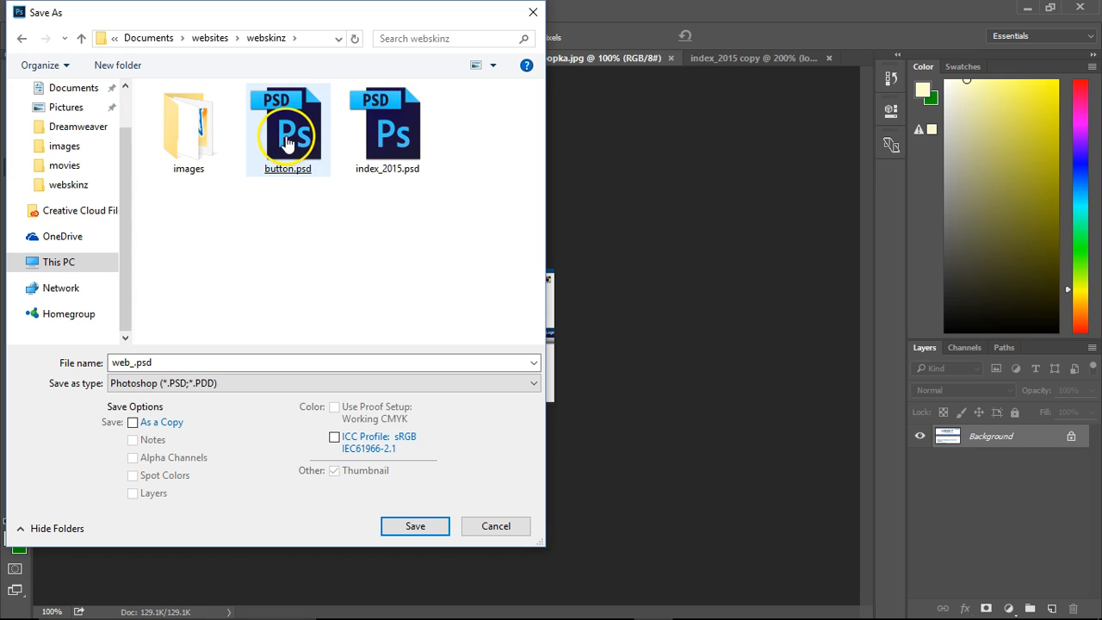
pyautogui.click(416, 528)
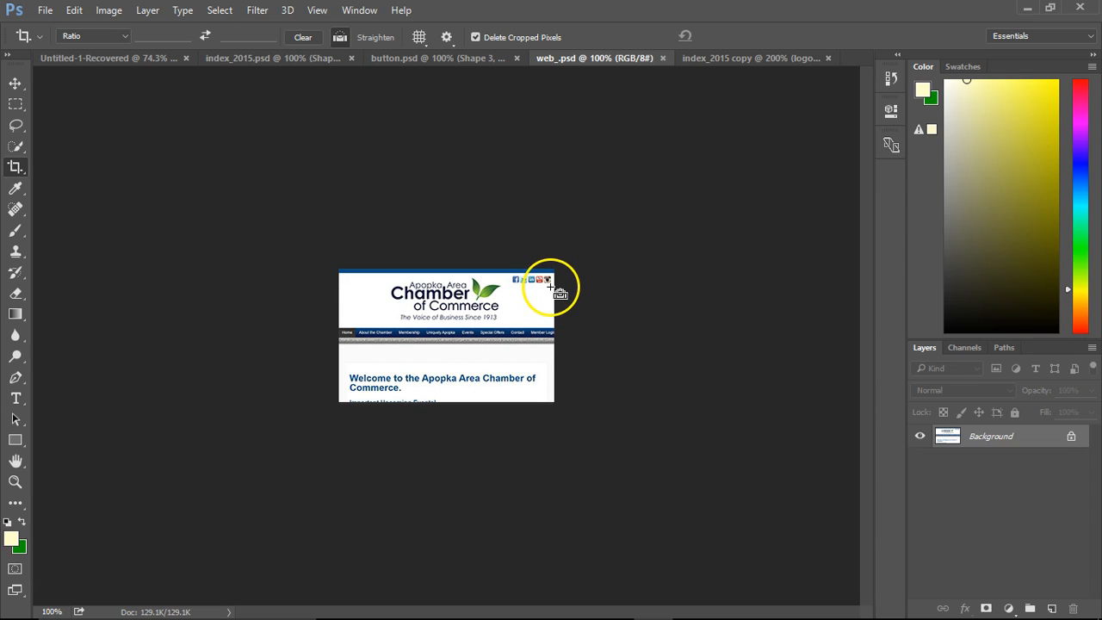
# Paste the Crystal Glaze screenshot into web_.psd as a new layer and scale it down to about 32%.
pyautogui.hotkey('ctrl', 'v')
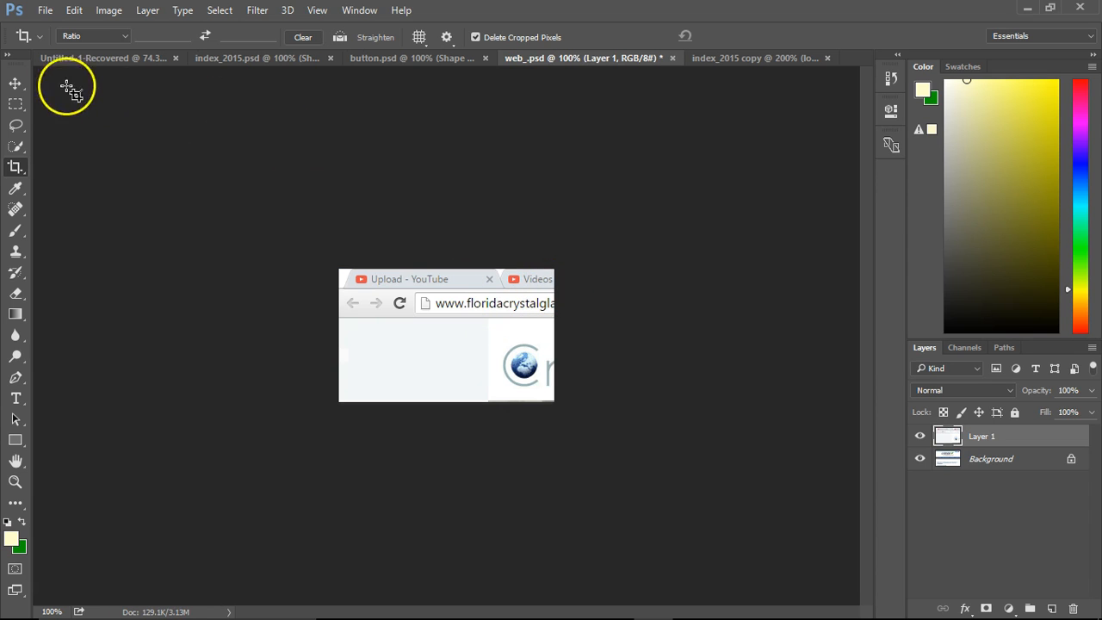
pyautogui.click(17, 84)
pyautogui.moveTo(468, 344); pyautogui.dragTo(256, 185)
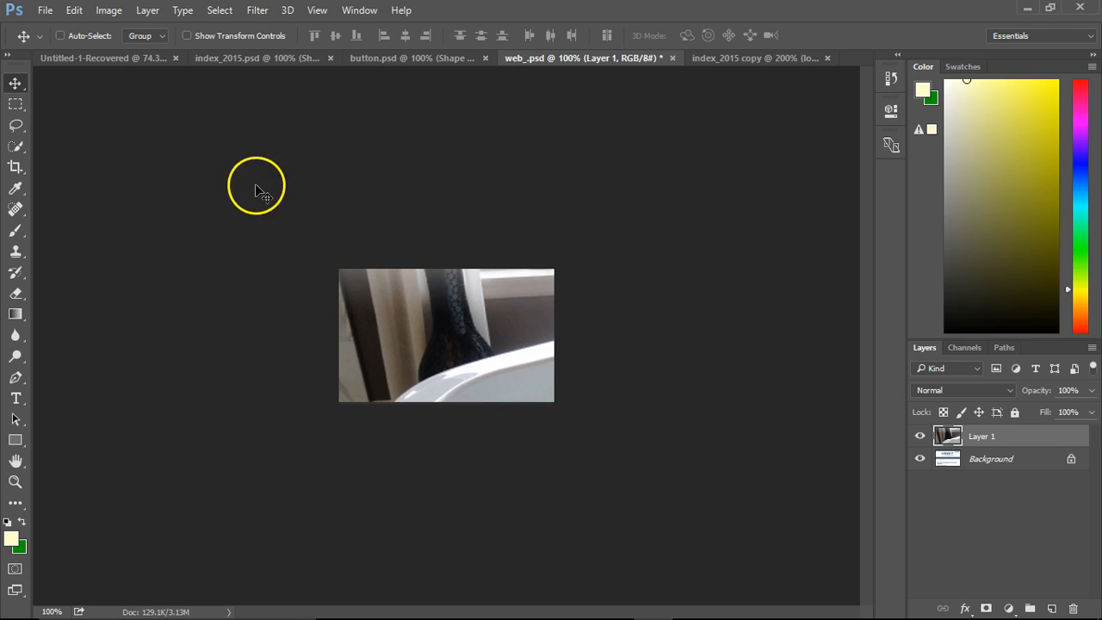
pyautogui.hotkey('ctrl', '-')
pyautogui.hotkey('ctrl', '-')
pyautogui.hotkey('ctrl', '-')
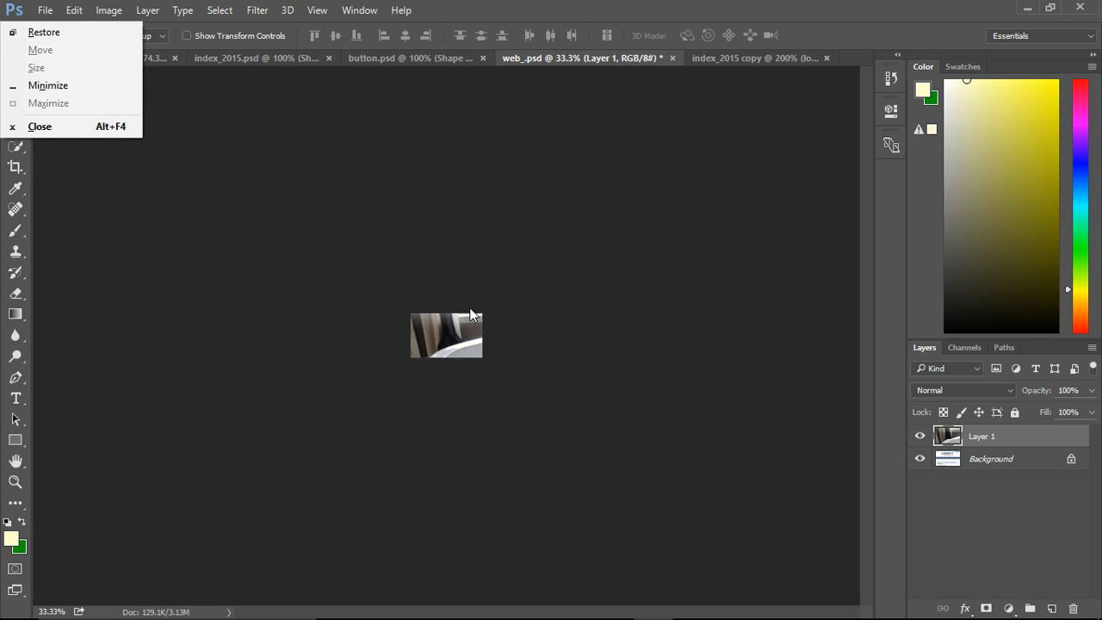
pyautogui.click(555, 309)
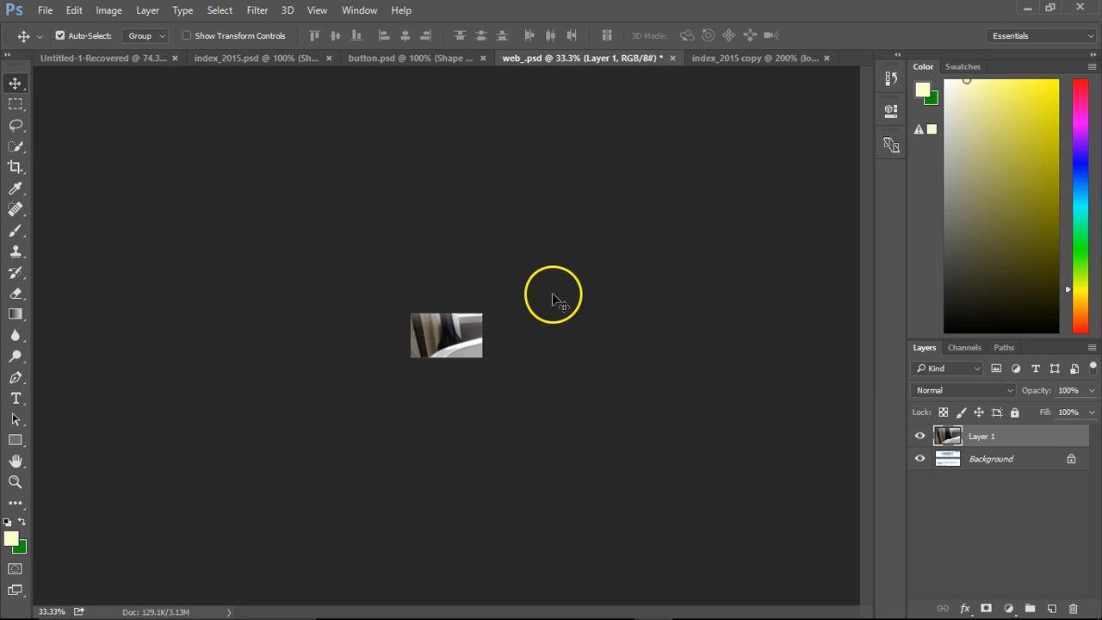
pyautogui.hotkey('ctrl', 't')
pyautogui.moveTo(702, 461); pyautogui.dragTo(482, 345)
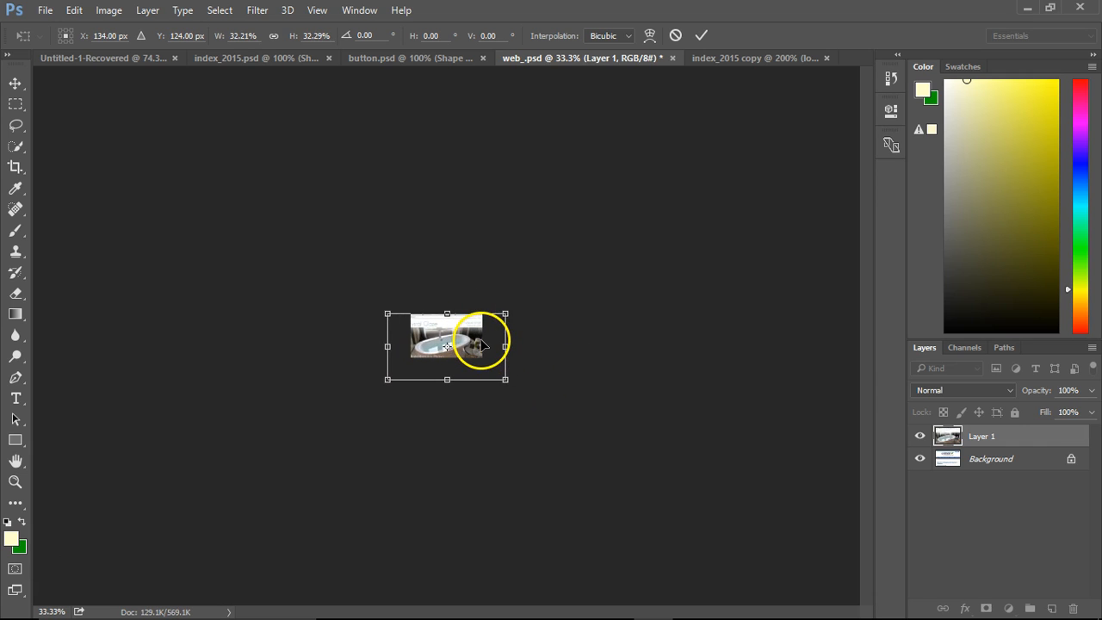
pyautogui.press('Return')
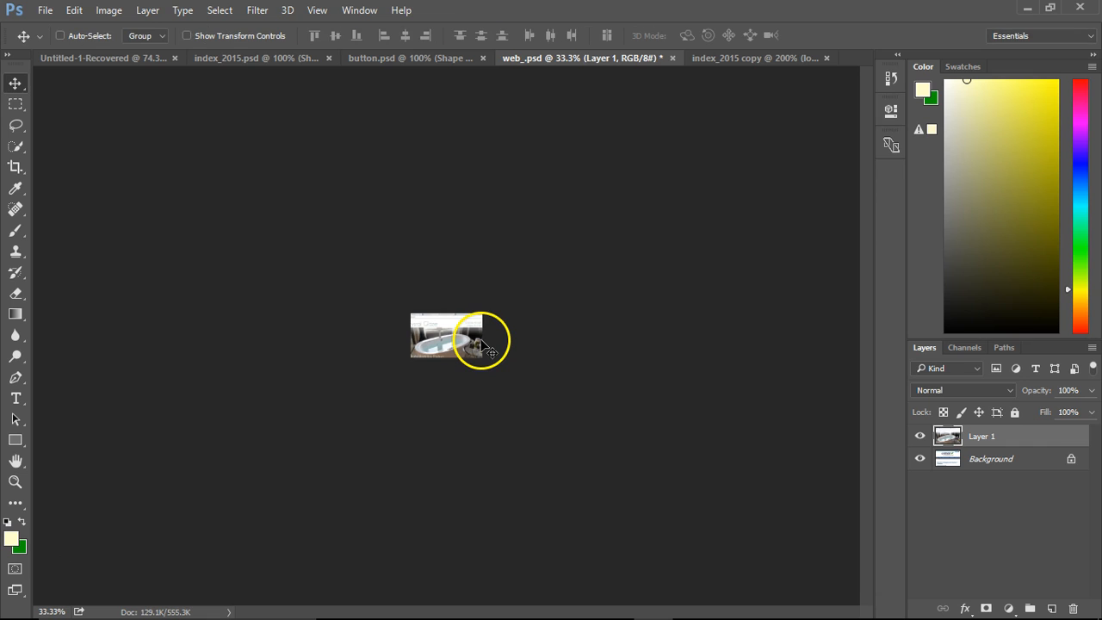
# Reposition the screenshot layer and scale it to about 85% so the Crystal Glaze page fills the canvas without the browser frame.
pyautogui.doubleClick(15, 483)
pyautogui.click(14, 84)
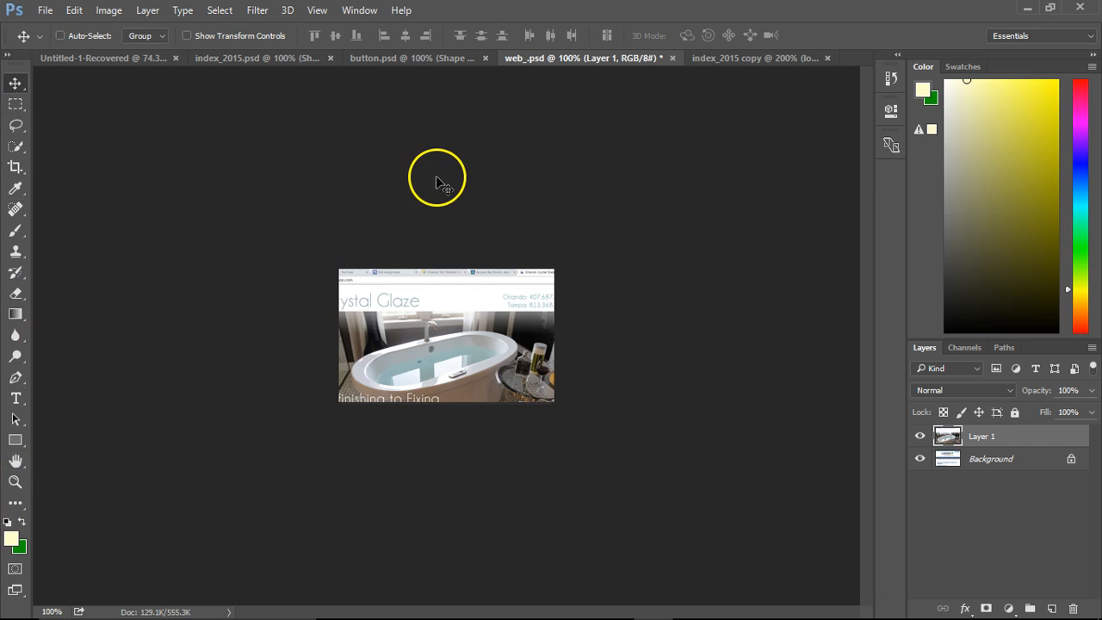
pyautogui.hotkey('ctrl', 't')
pyautogui.moveTo(476, 335)
pyautogui.mouseDown()
pyautogui.moveTo(509, 343)
pyautogui.moveTo(494, 328)
pyautogui.mouseUp()
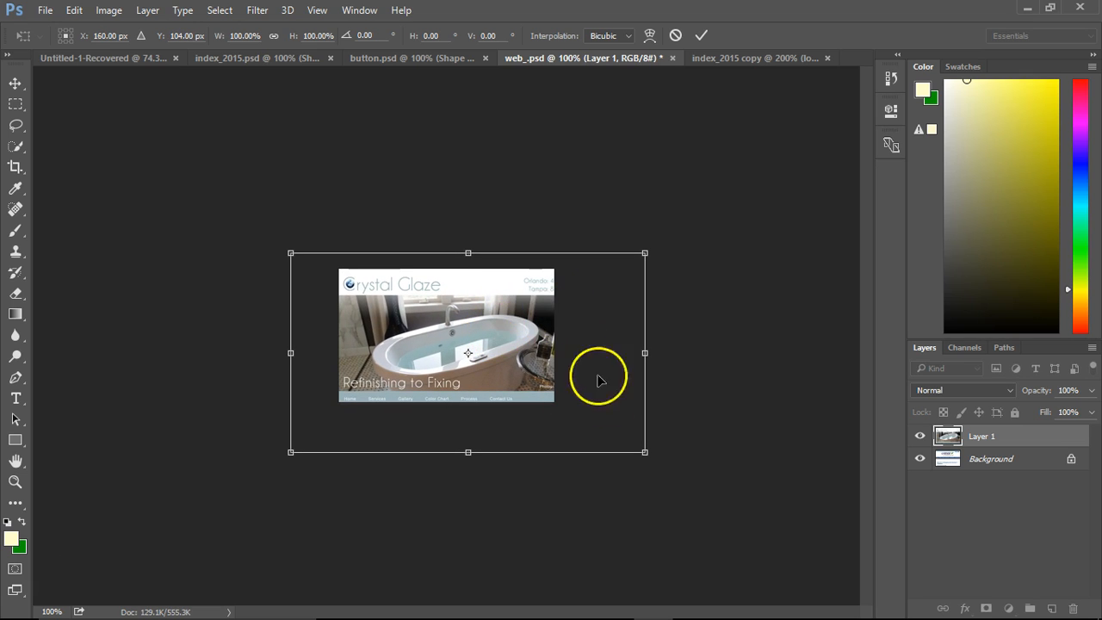
pyautogui.moveTo(645, 452); pyautogui.dragTo(601, 423)
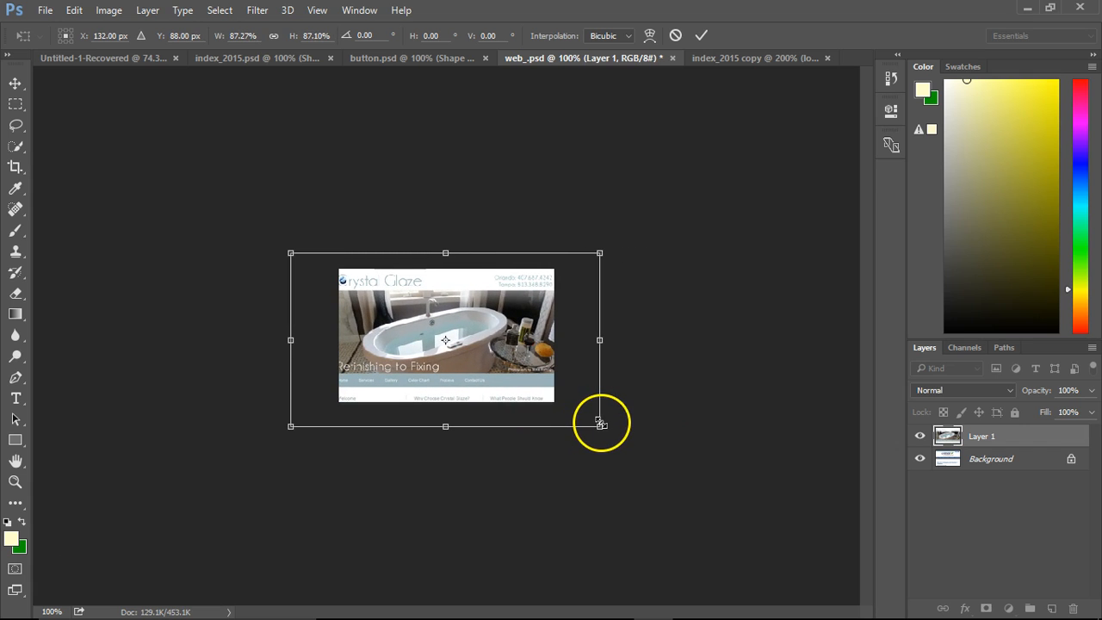
pyautogui.moveTo(291, 425); pyautogui.dragTo(297, 422)
pyautogui.moveTo(596, 422); pyautogui.dragTo(598, 422)
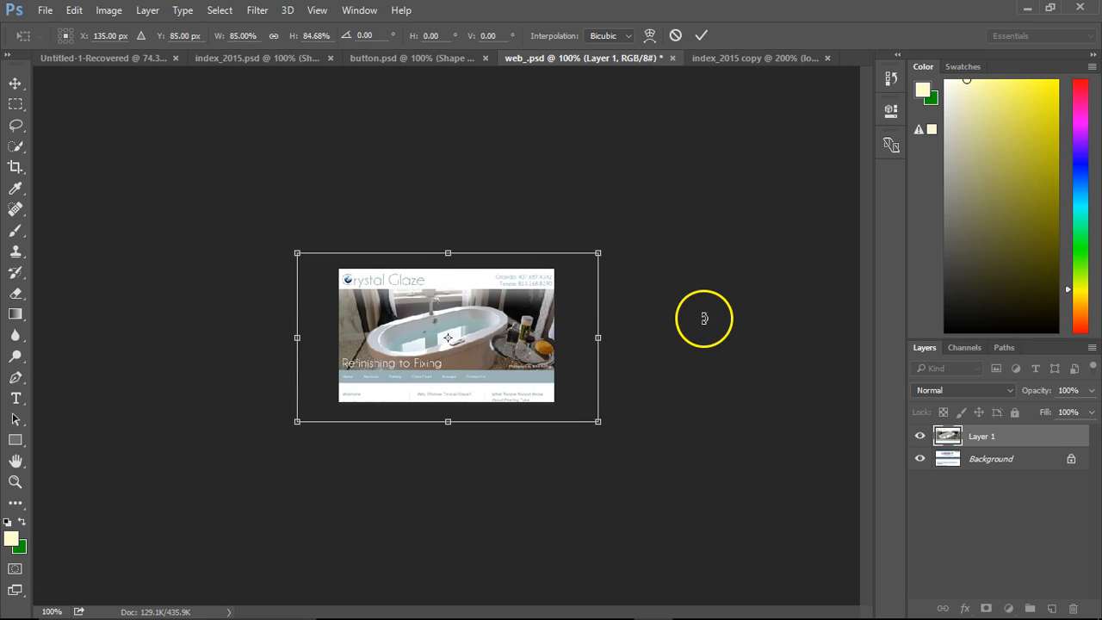
pyautogui.press('Return')
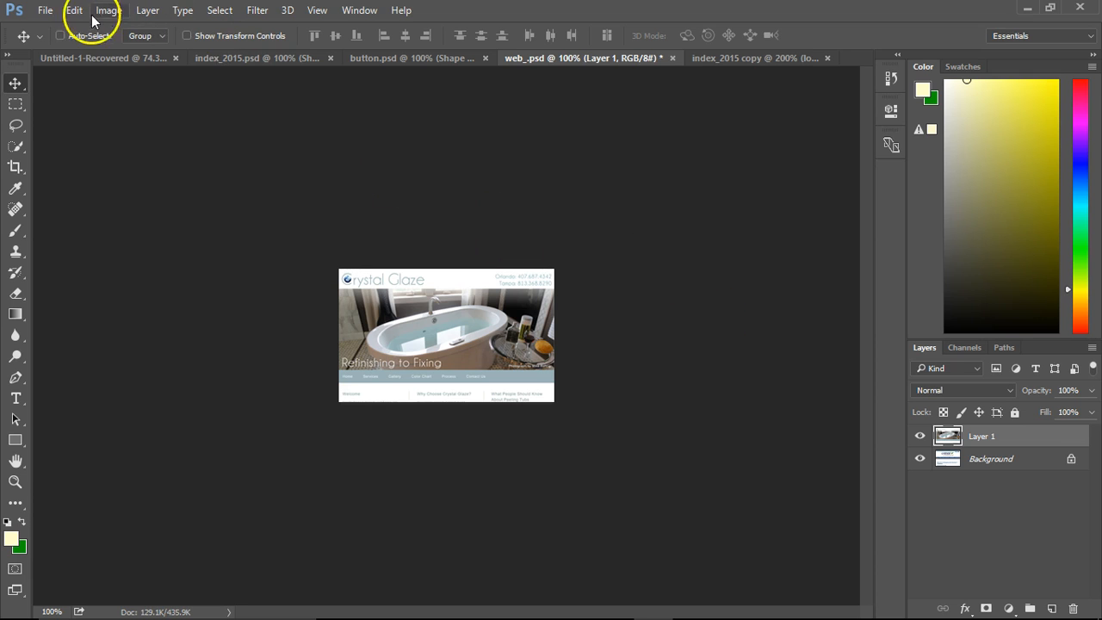
# Start exporting the image for the web as a JPEG and choose the websites > webskinz > images folder as destination.
pyautogui.click(45, 11)
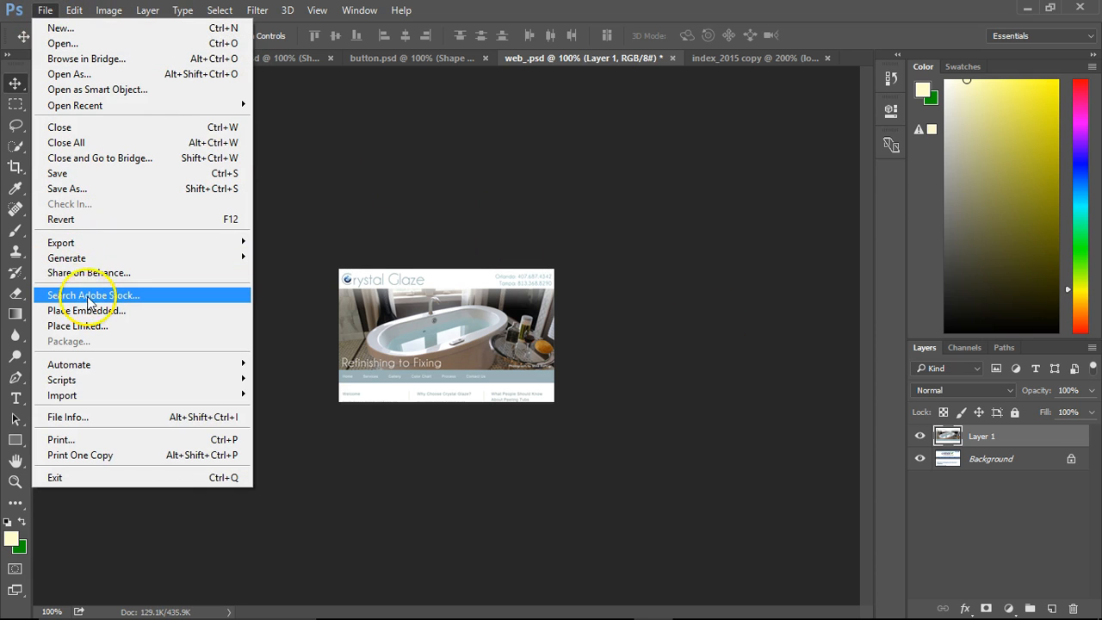
pyautogui.moveTo(111, 243)
pyautogui.click(344, 301)
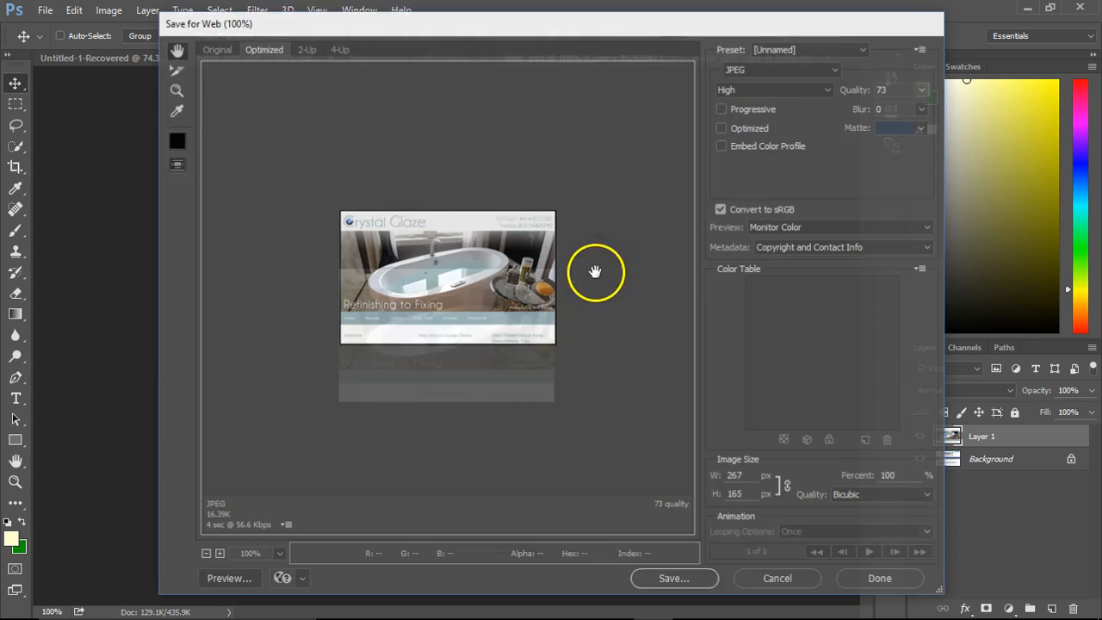
pyautogui.click(689, 587)
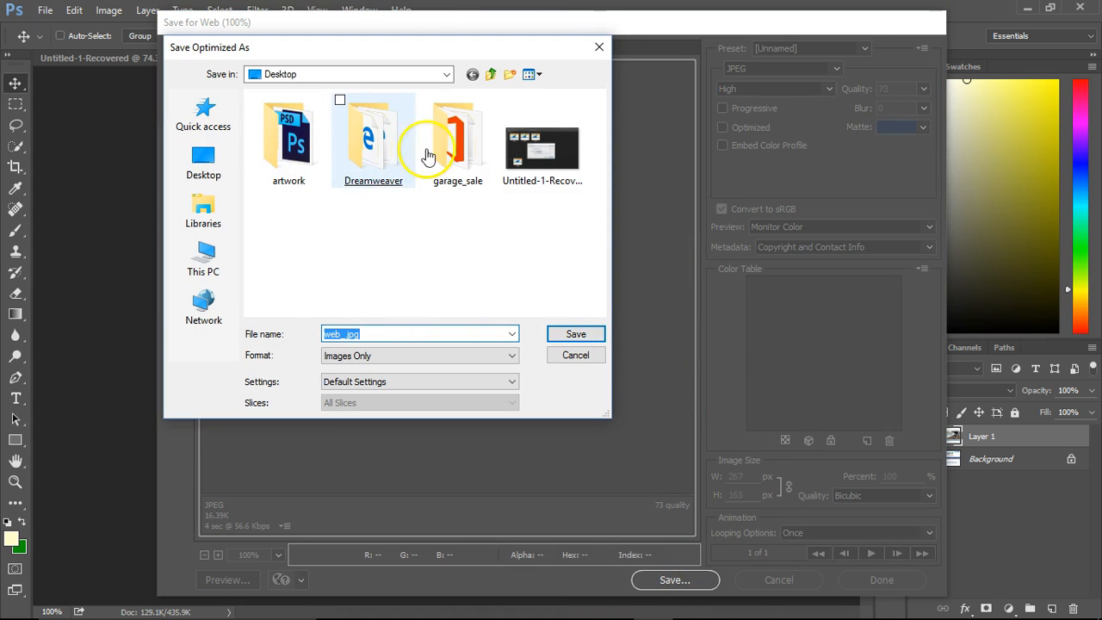
pyautogui.click(446, 74)
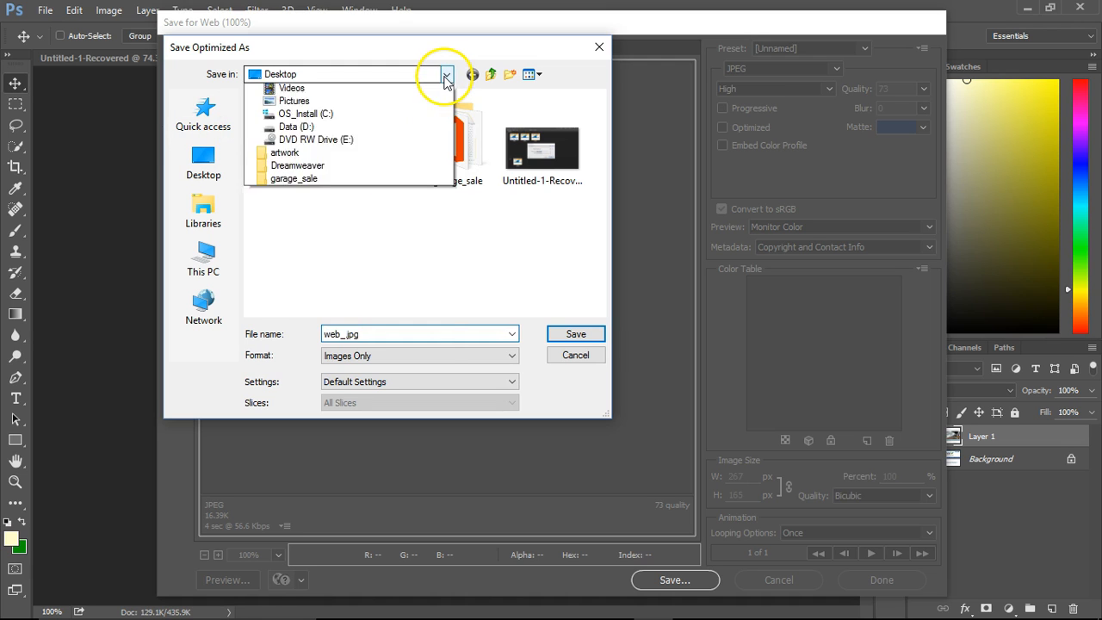
pyautogui.click(303, 233)
pyautogui.doubleClick(368, 247)
pyautogui.click(303, 132)
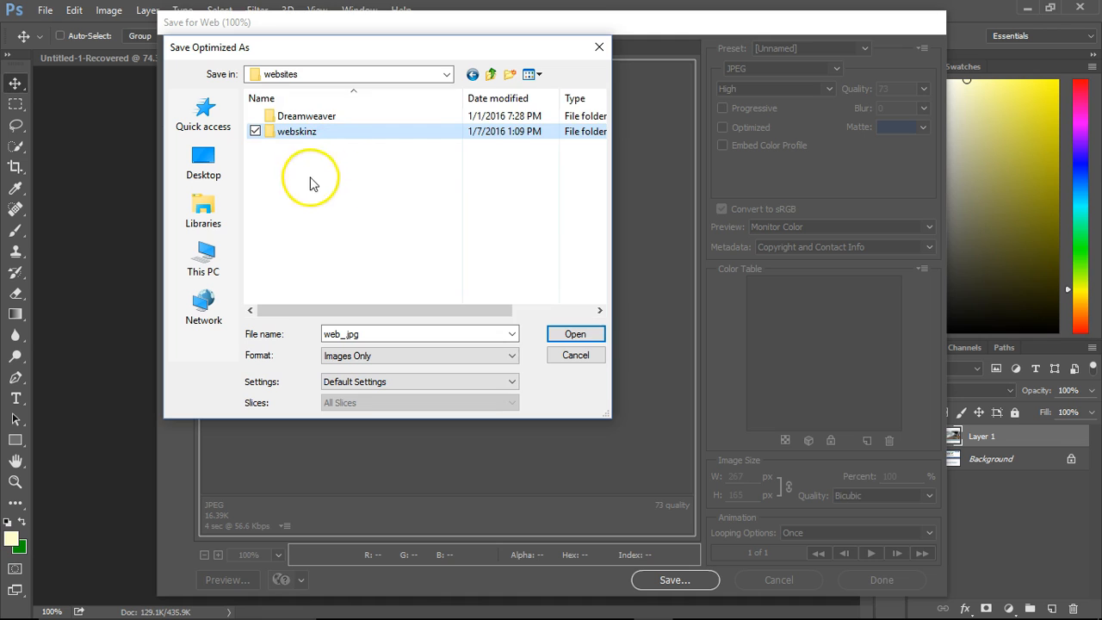
pyautogui.doubleClick(293, 132)
pyautogui.press('Return')
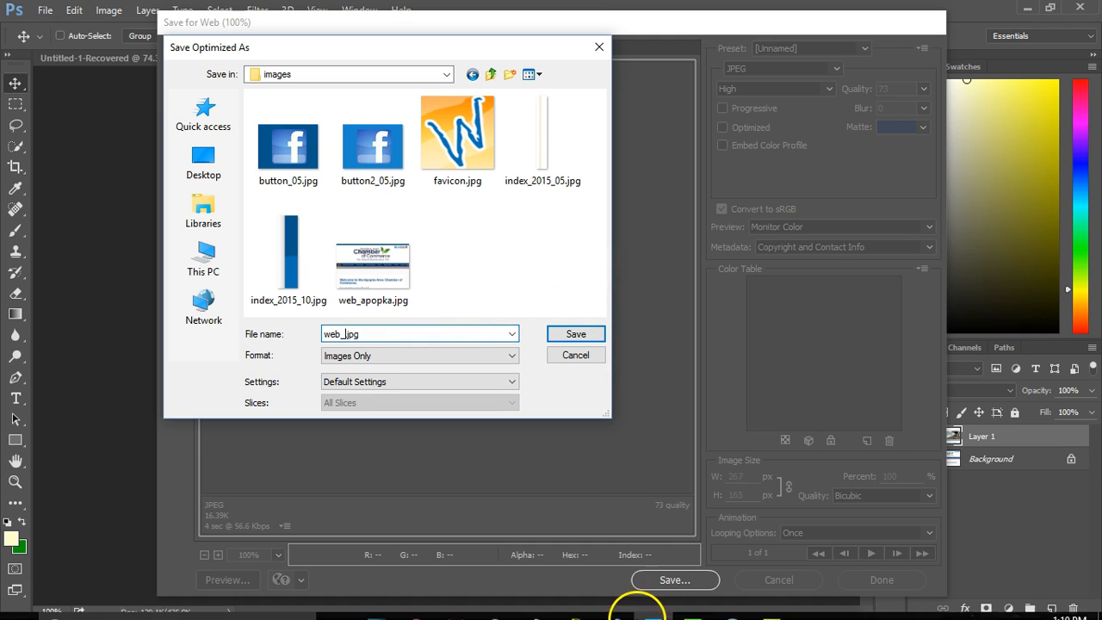
# Check the site name in the browser, then name the exported image web_crystal.jpg and save it.
pyautogui.click(412, 601)
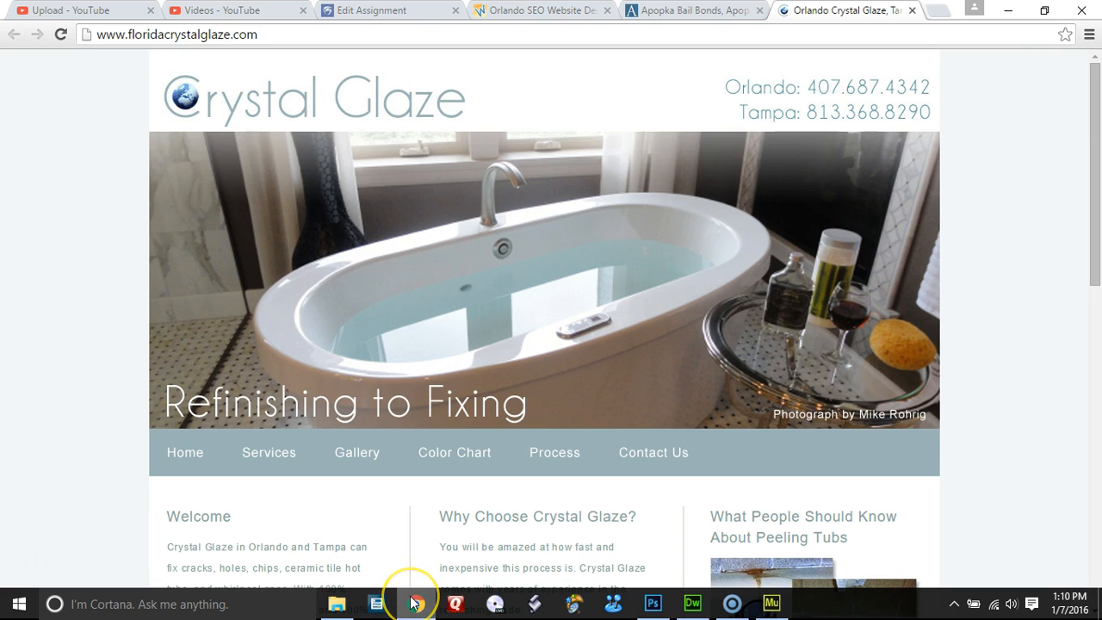
pyautogui.click(732, 603)
pyautogui.click(654, 603)
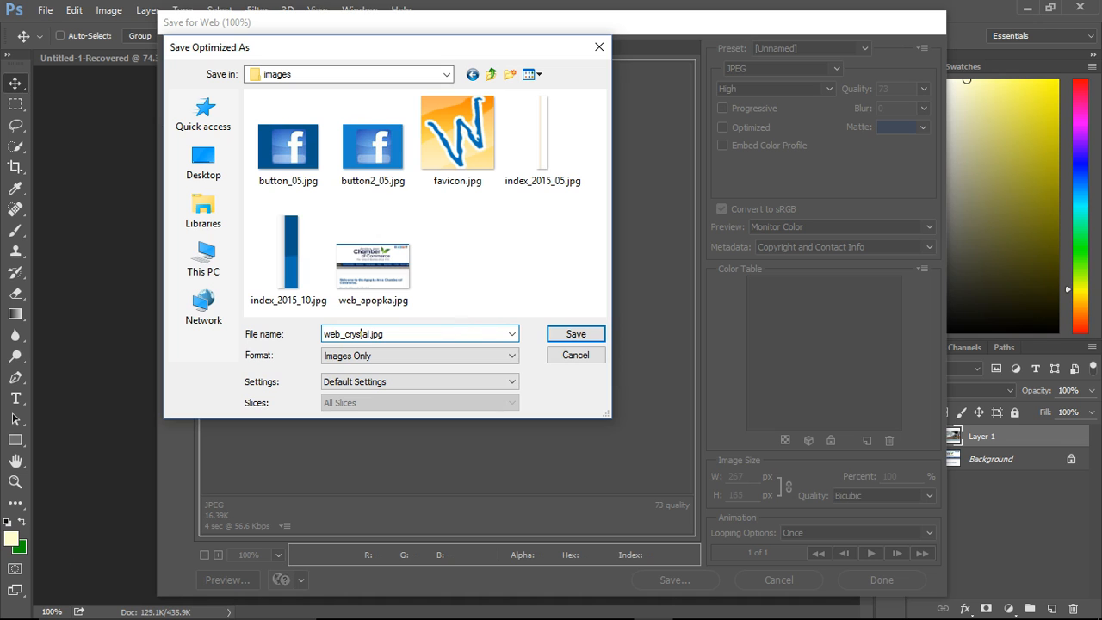
pyautogui.click(579, 336)
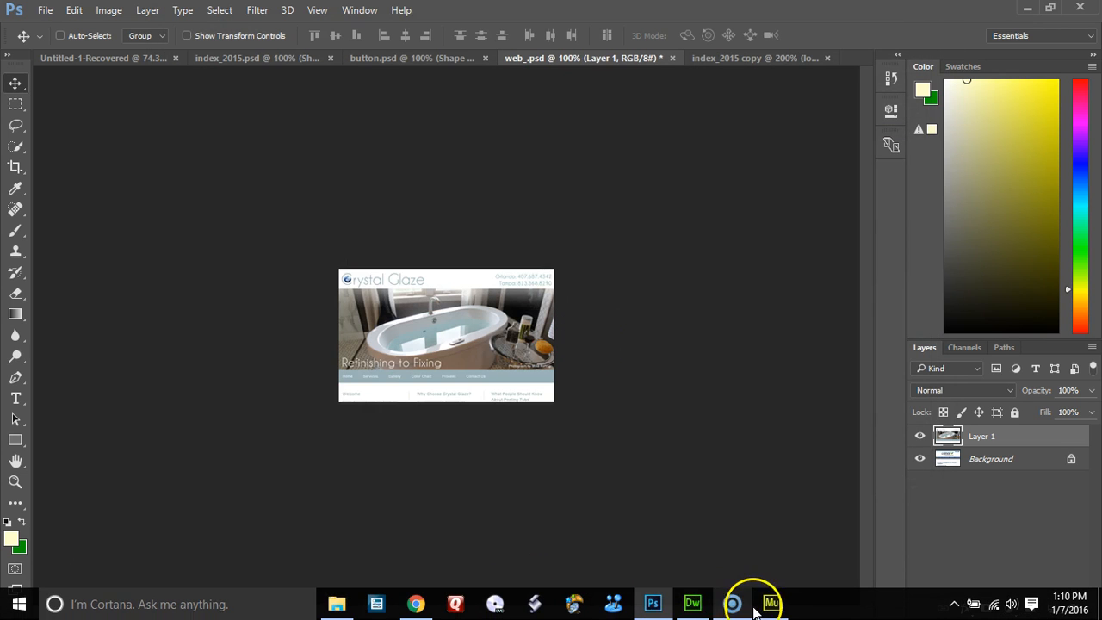
# Switch to Muse and replace the Websites column's screenshot with the Crystal Glaze image from the images folder.
pyautogui.click(734, 605)
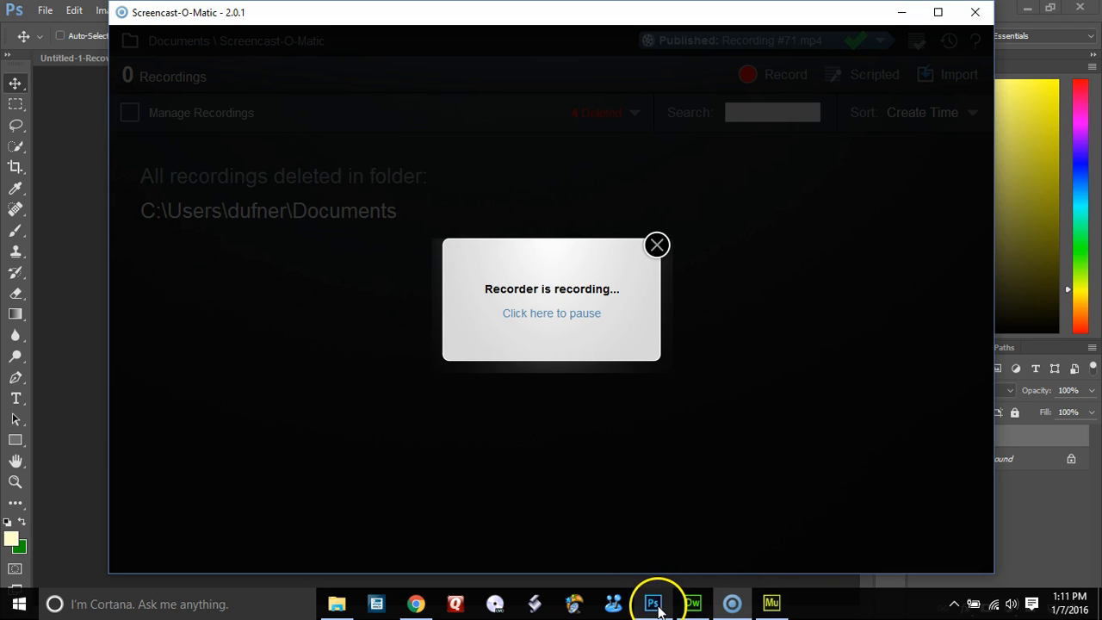
pyautogui.click(772, 604)
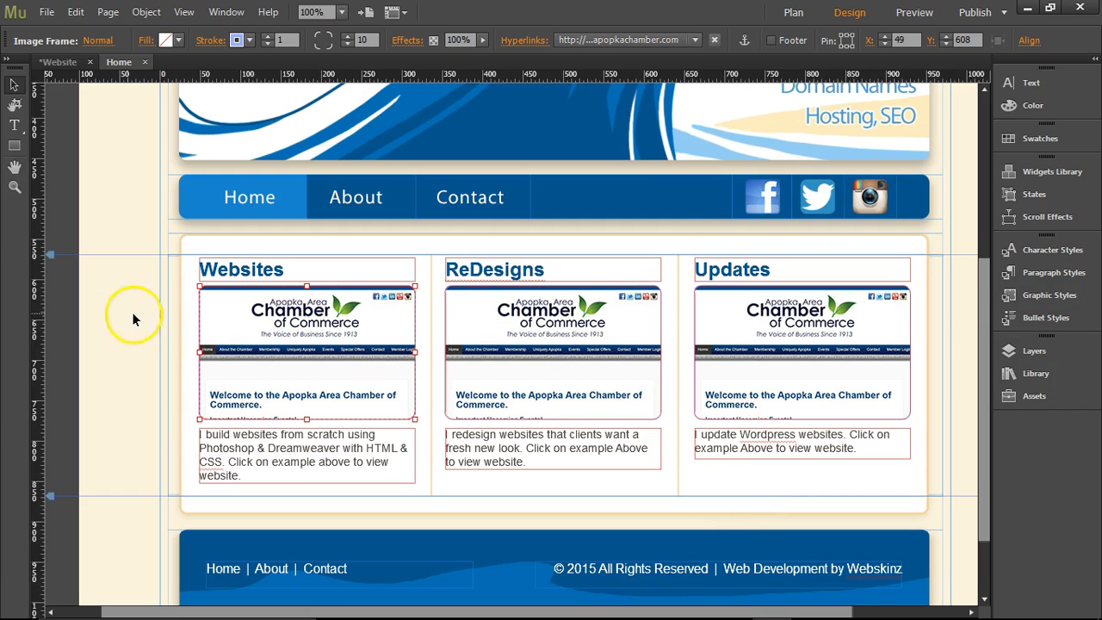
pyautogui.rightClick(319, 323)
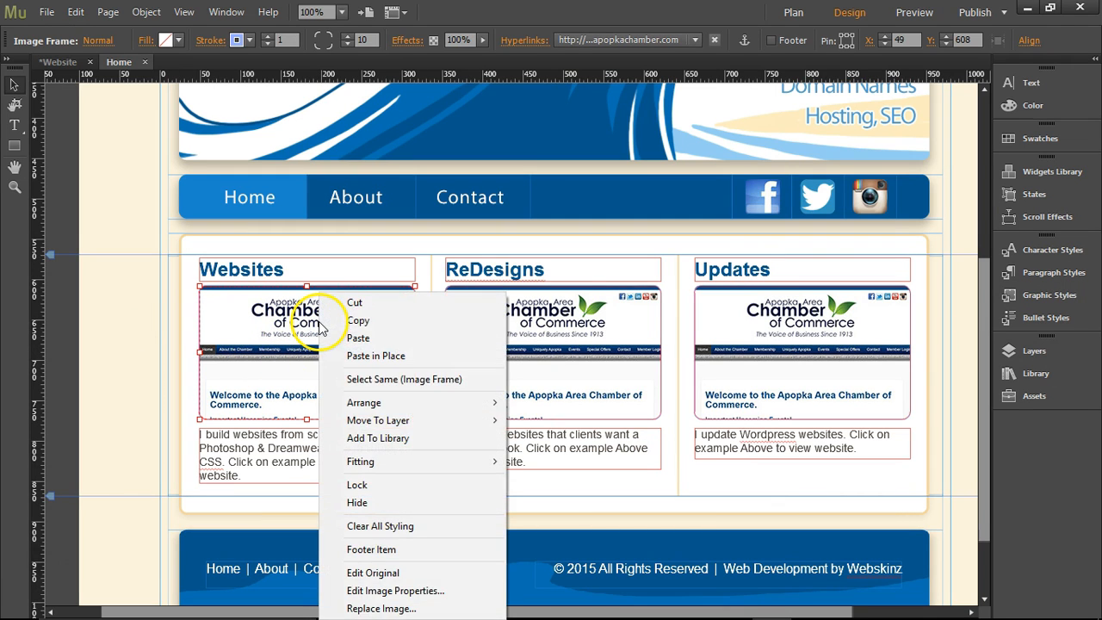
pyautogui.click(379, 608)
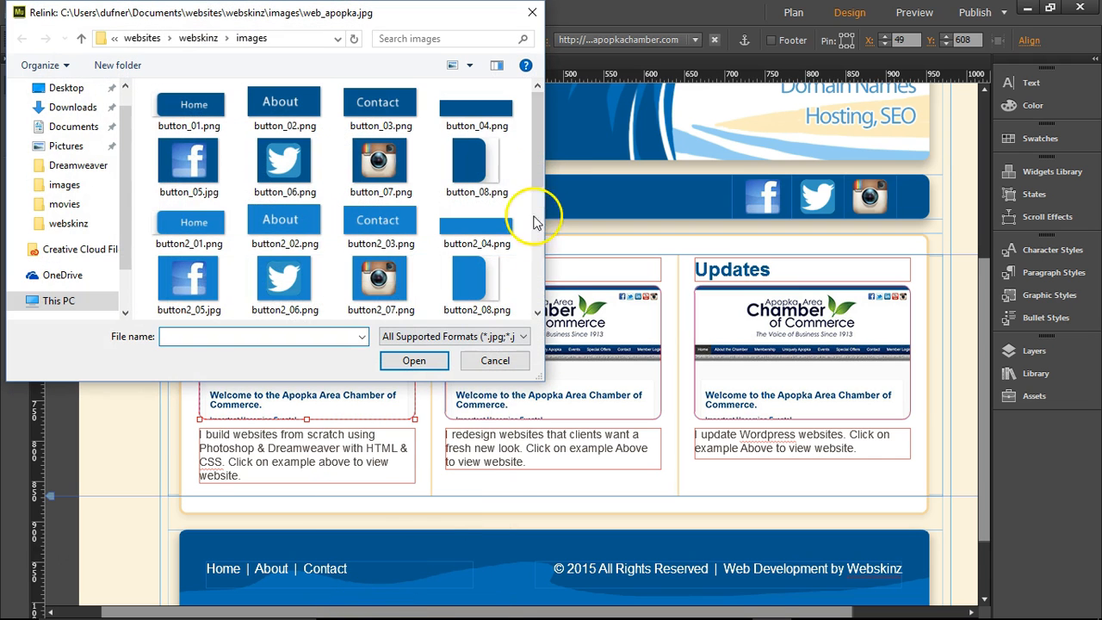
pyautogui.moveTo(542, 158); pyautogui.dragTo(541, 306)
pyautogui.doubleClick(284, 280)
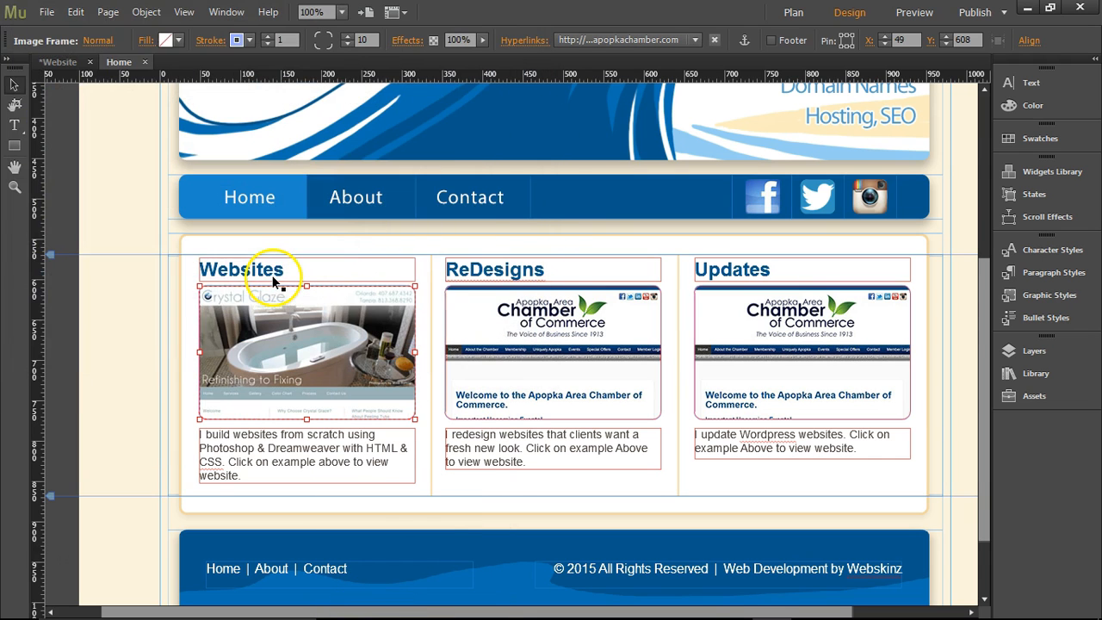
pyautogui.click(116, 337)
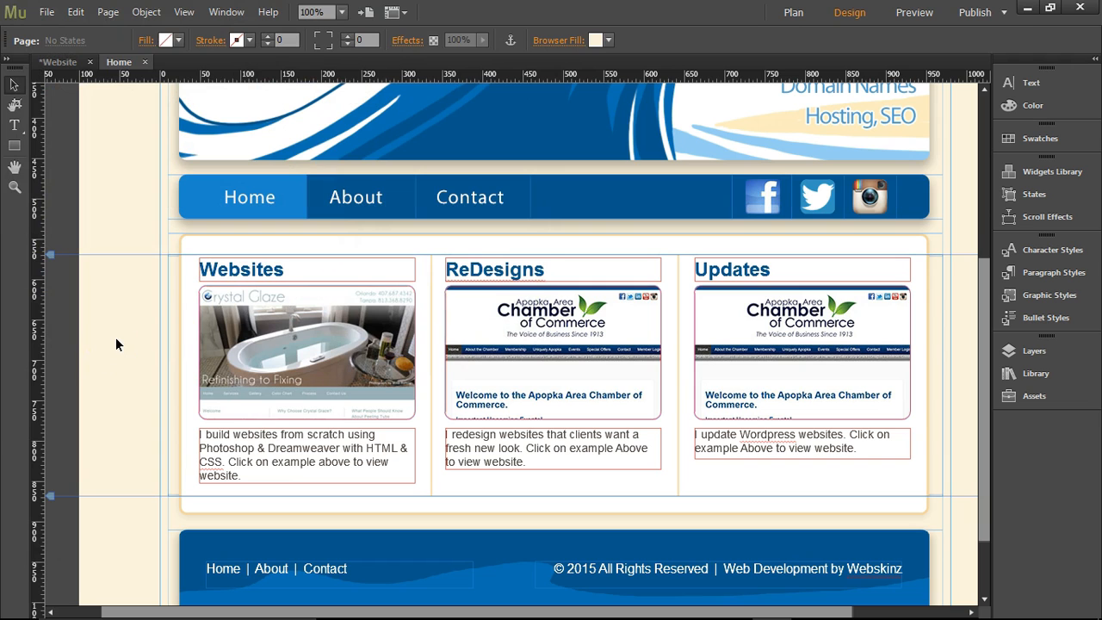
pyautogui.moveTo(402, 617)
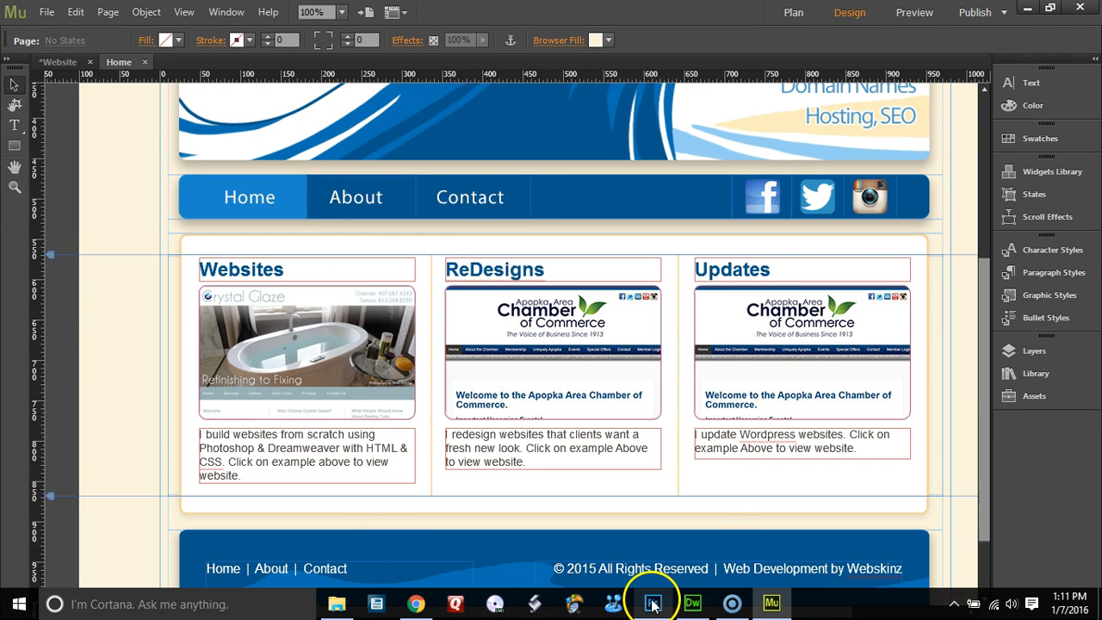
pyautogui.click(416, 604)
pyautogui.click(350, 33)
pyautogui.hotkey('ctrl', 'c')
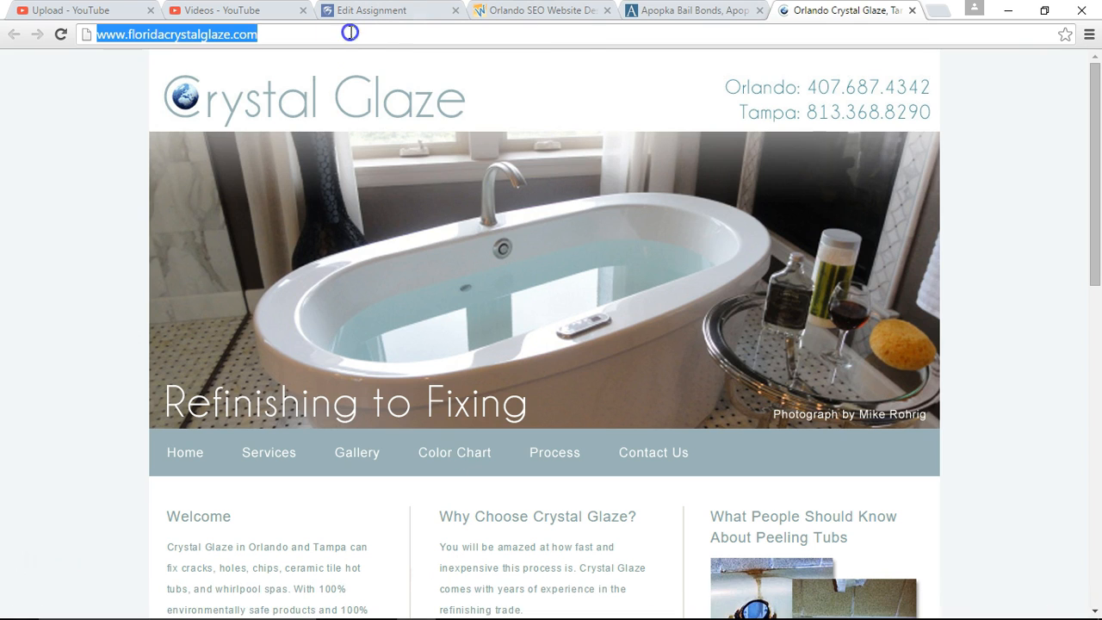
pyautogui.moveTo(573, 613)
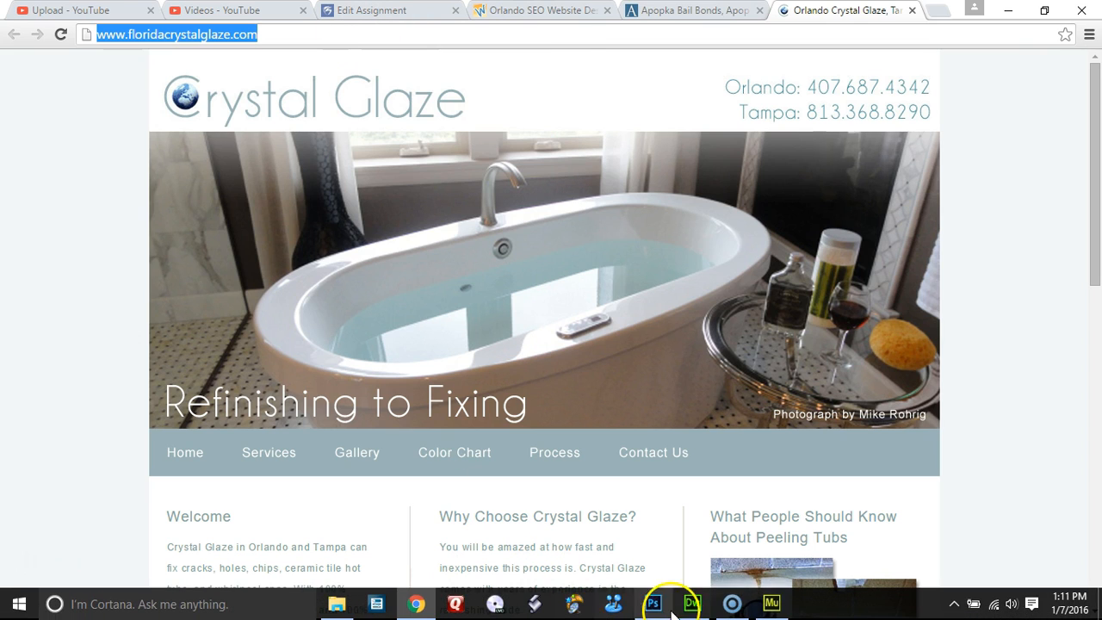
pyautogui.click(770, 605)
pyautogui.click(362, 316)
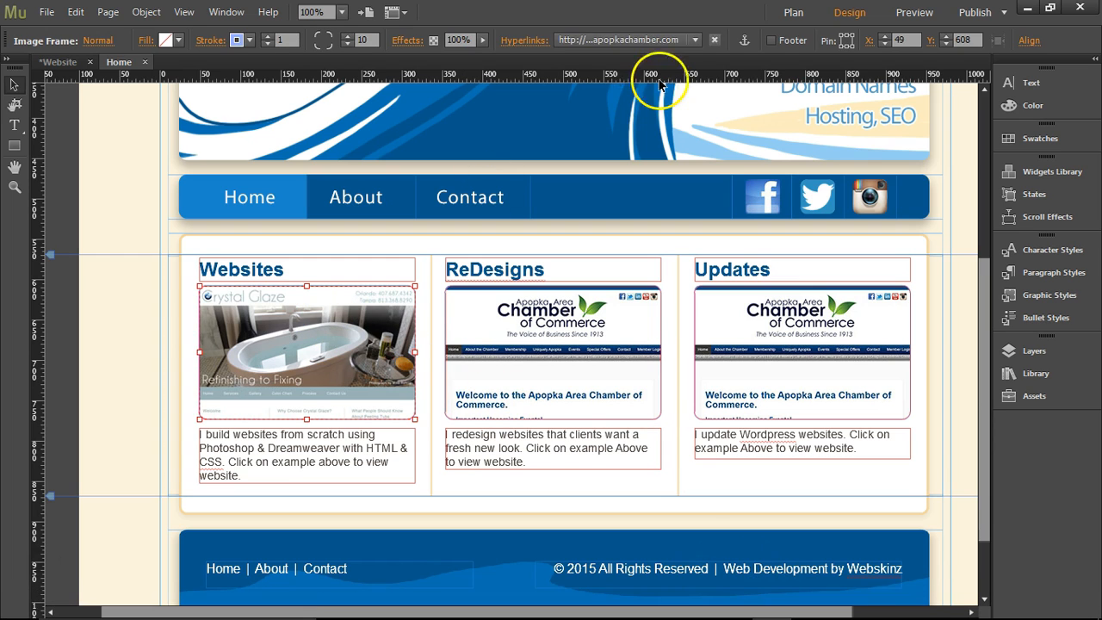
pyautogui.click(646, 41)
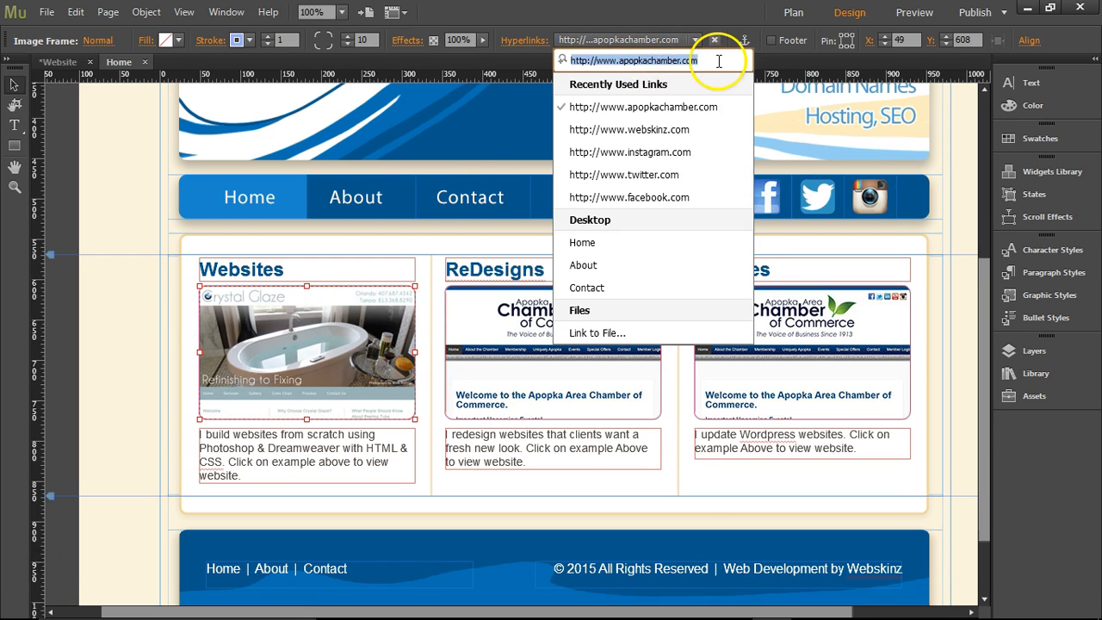
pyautogui.hotkey('ctrl', 'v')
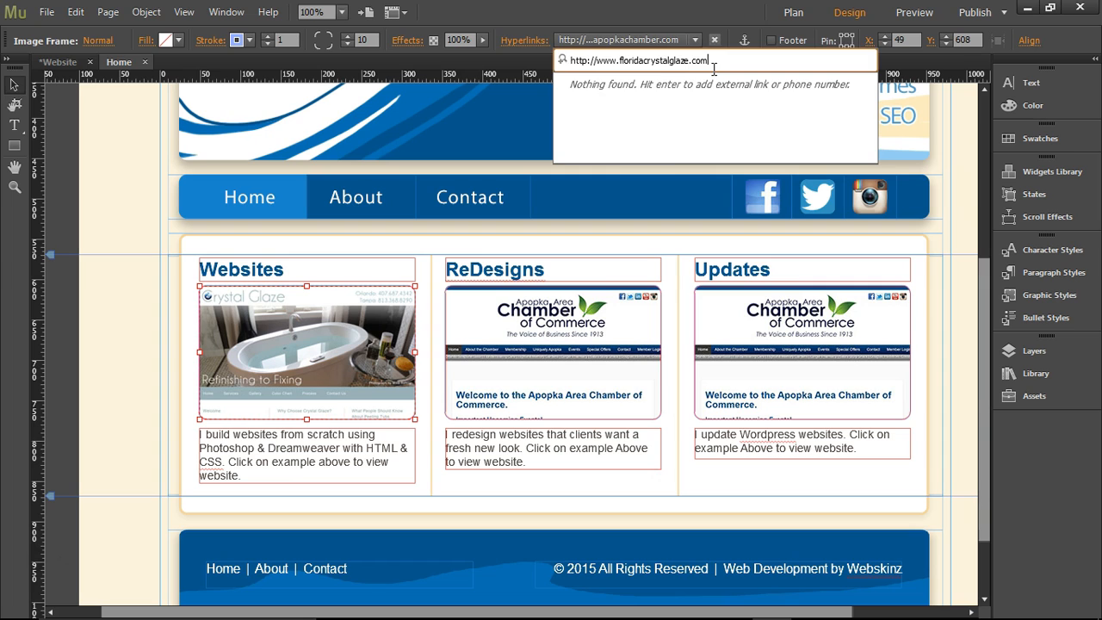
pyautogui.press('Return')
pyautogui.click(520, 41)
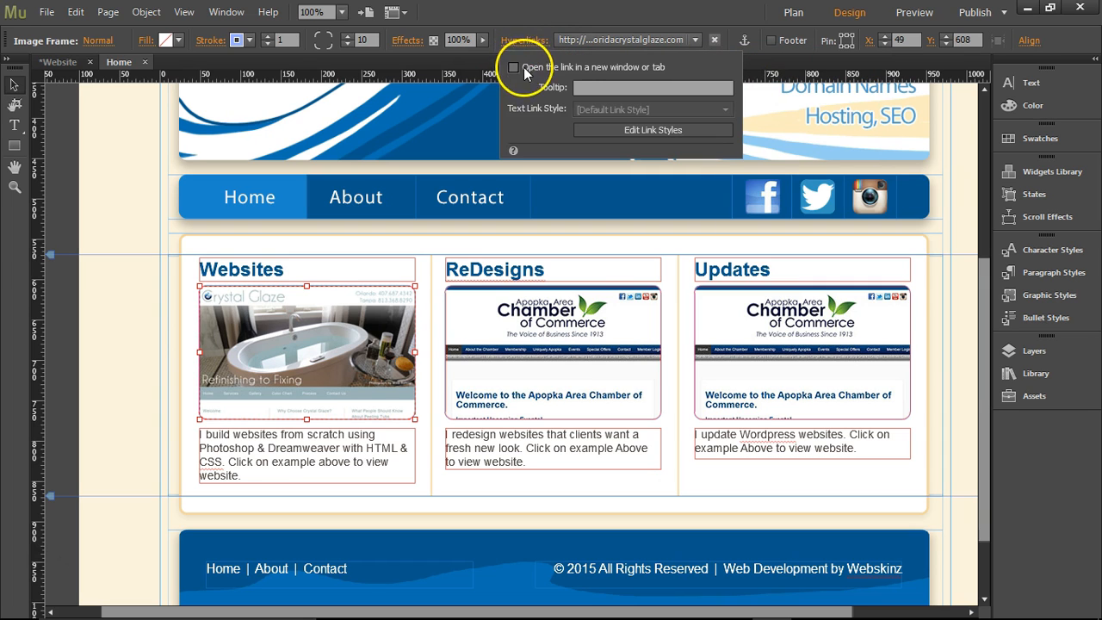
pyautogui.click(514, 66)
# Make the links of the Updates and ReDesigns column images open in a new window or tab.
pyautogui.click(798, 333)
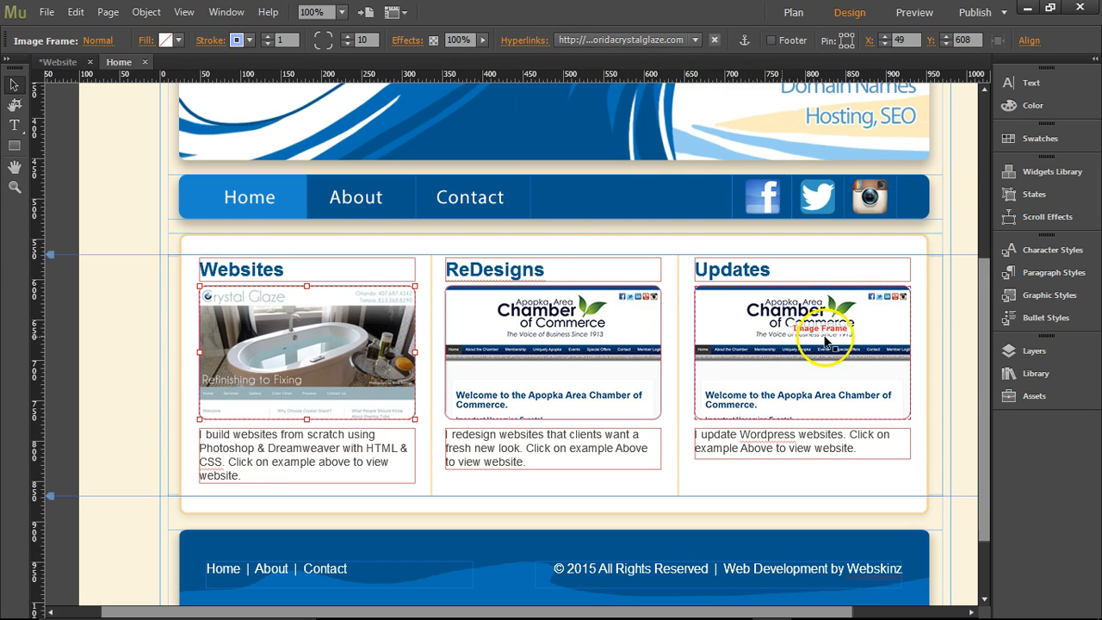
pyautogui.click(527, 40)
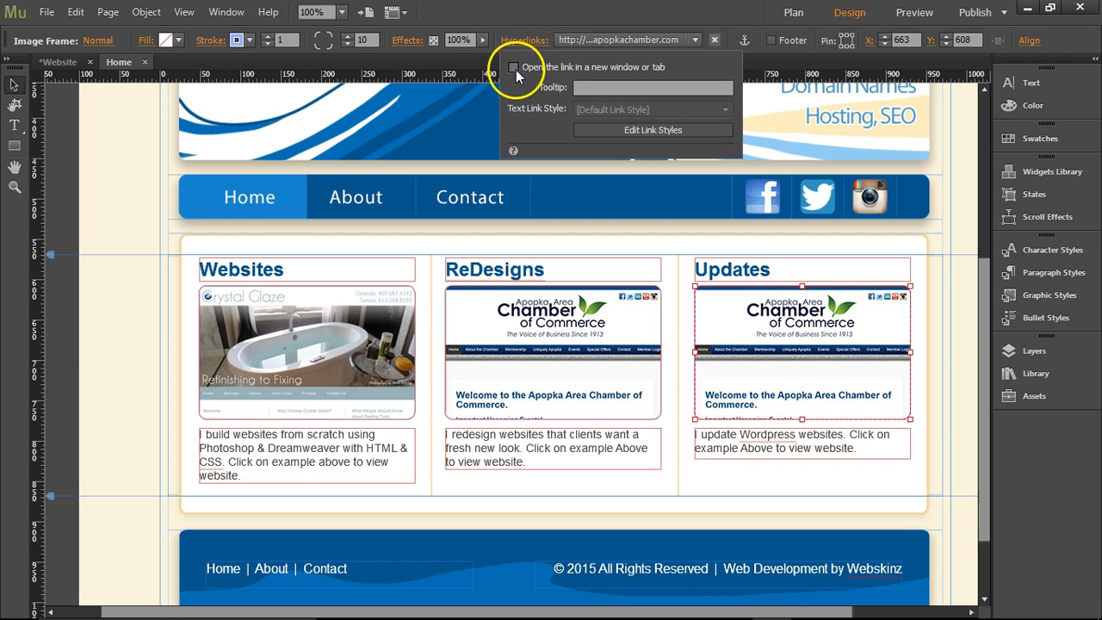
pyautogui.click(547, 332)
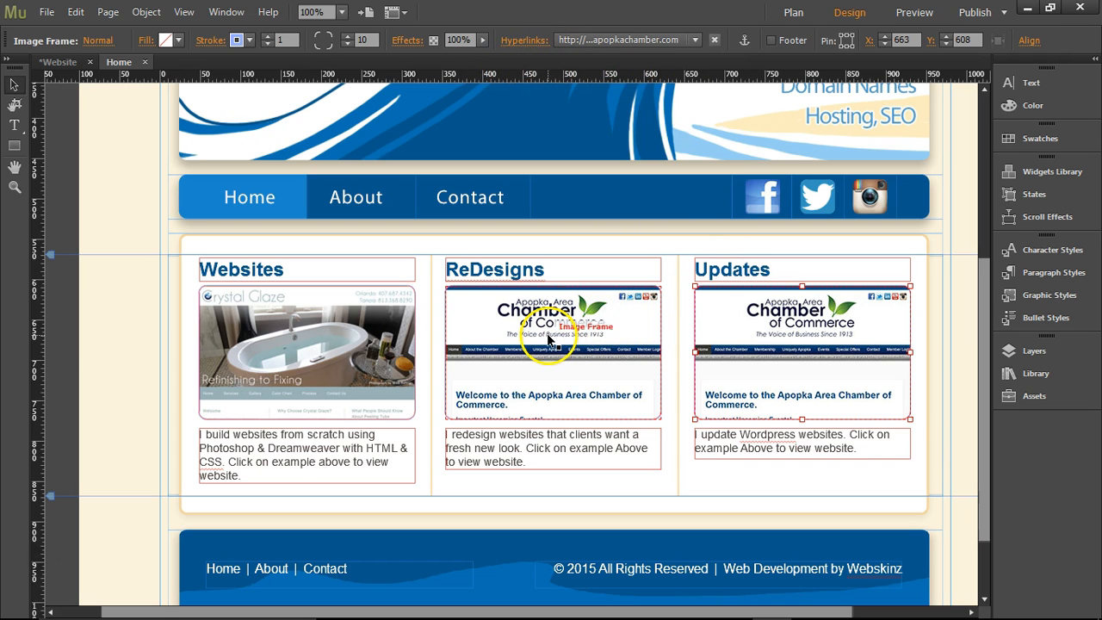
pyautogui.click(527, 40)
pyautogui.click(515, 68)
pyautogui.click(570, 346)
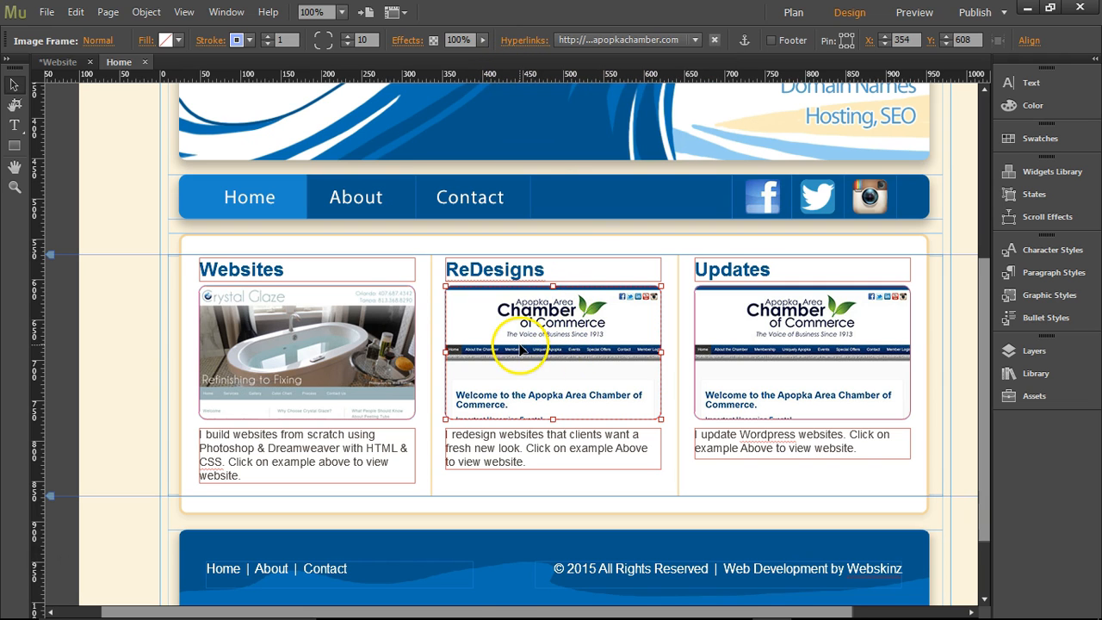
# Switch to the browser and capture a screenshot of the Apopka Bail Bonds home page.
pyautogui.moveTo(509, 618)
pyautogui.click(420, 605)
pyautogui.click(689, 11)
pyautogui.click(459, 38)
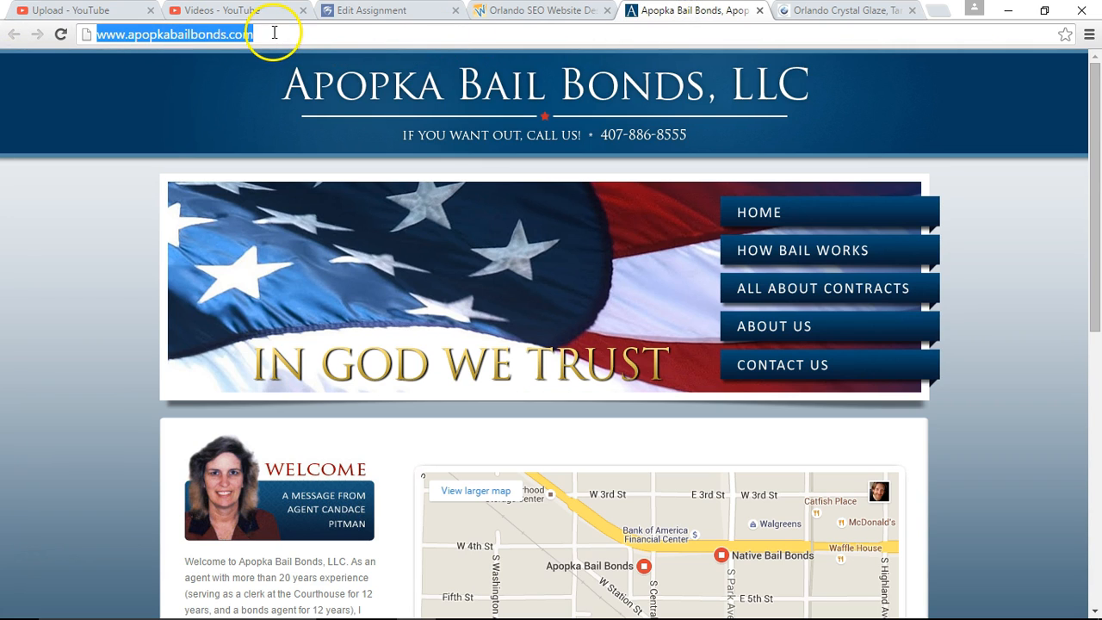
pyautogui.click(1023, 245)
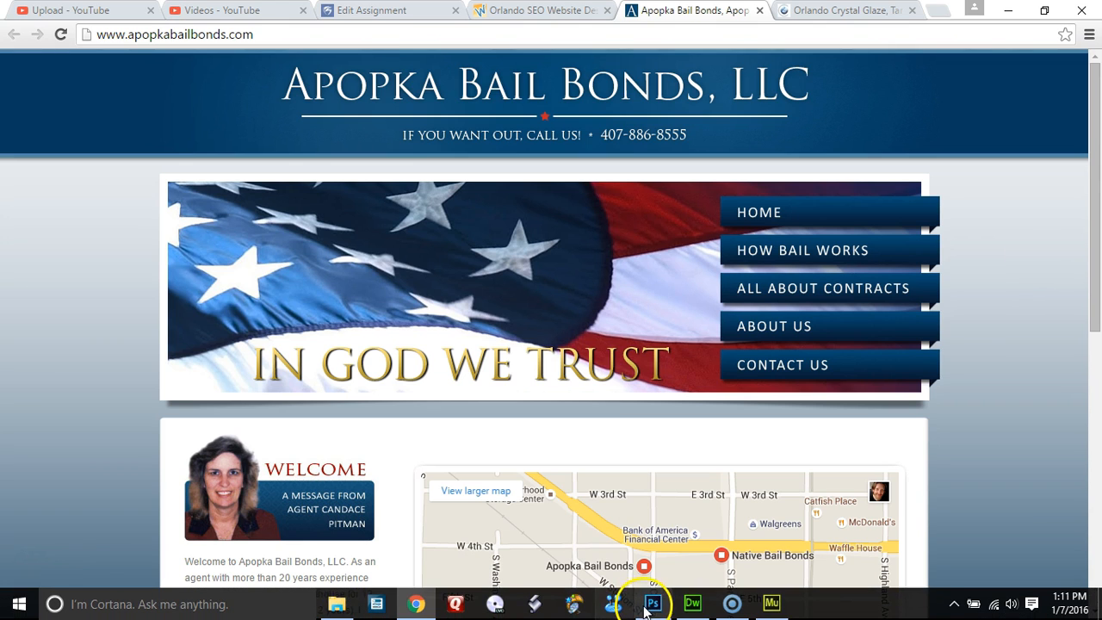
# Switch to Photoshop, paste the screenshot into web_.psd, and scale it to about 26% so the page width fits the canvas.
pyautogui.click(646, 602)
pyautogui.hotkey('ctrl', 'v')
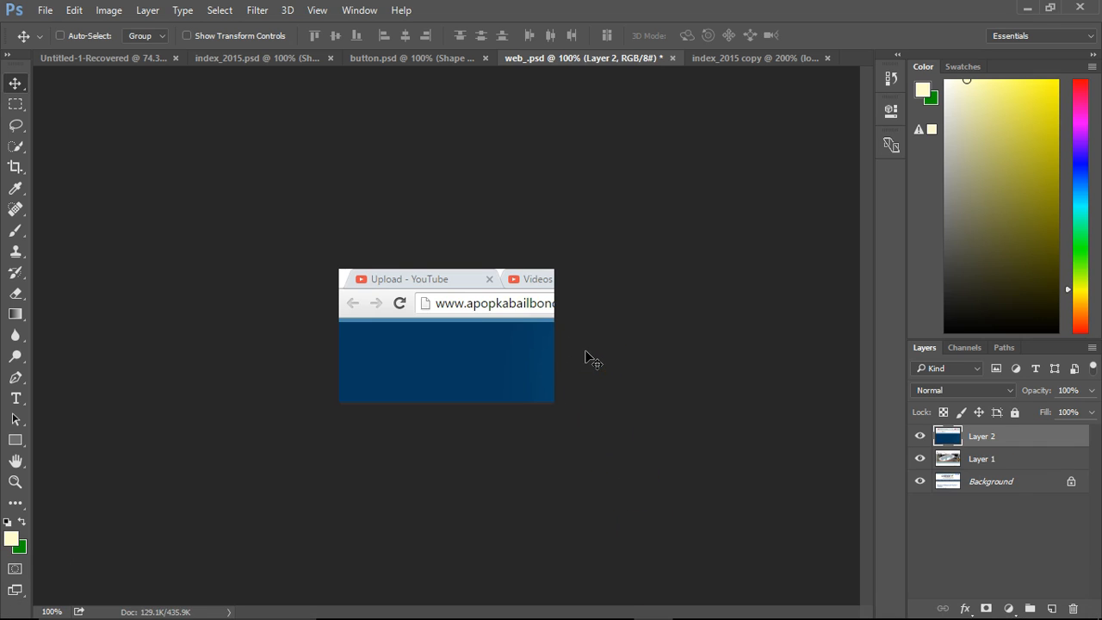
pyautogui.hotkey('ctrl', 't')
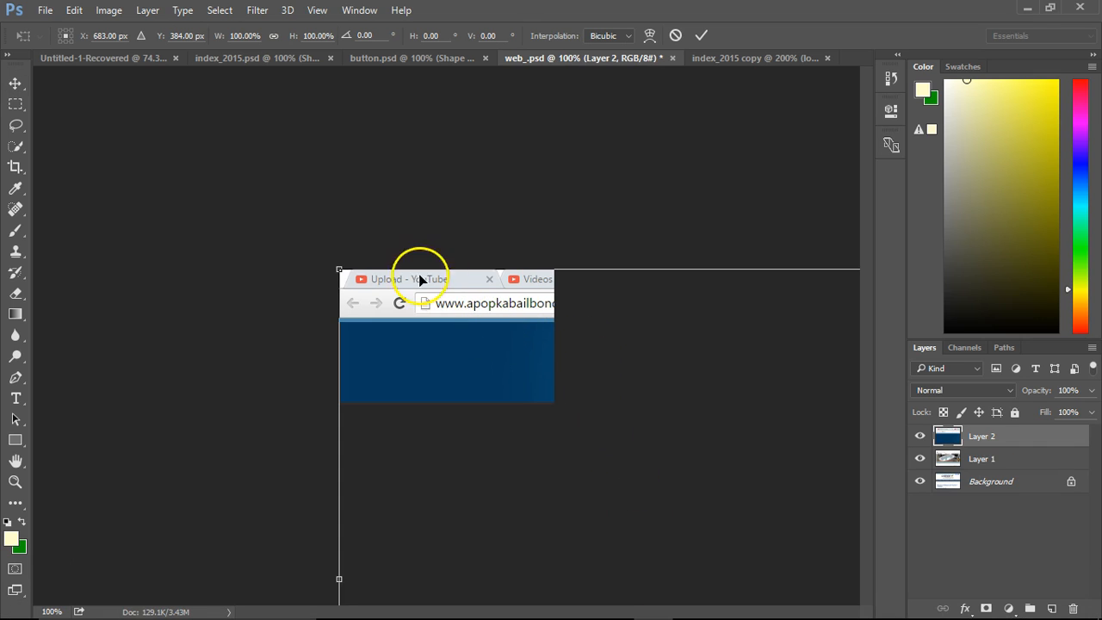
pyautogui.moveTo(339, 270); pyautogui.dragTo(217, 169)
pyautogui.moveTo(186, 130); pyautogui.dragTo(382, 319)
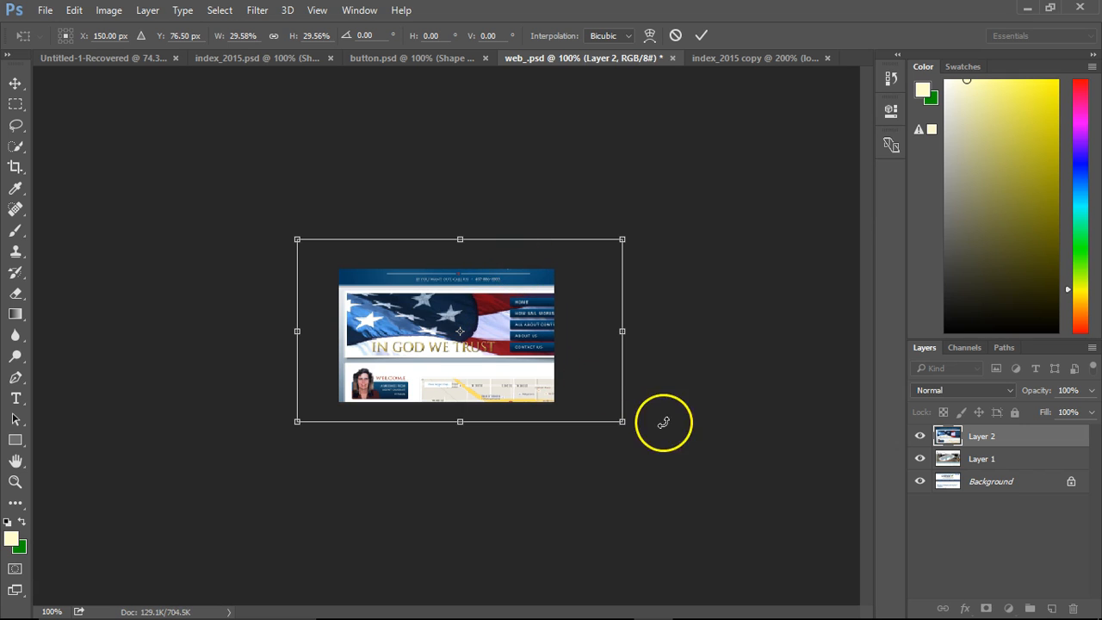
pyautogui.moveTo(624, 421); pyautogui.dragTo(594, 405)
pyautogui.moveTo(298, 395); pyautogui.dragTo(302, 395)
pyautogui.moveTo(593, 402)
pyautogui.mouseDown()
pyautogui.moveTo(580, 397)
pyautogui.moveTo(592, 401)
pyautogui.mouseUp()
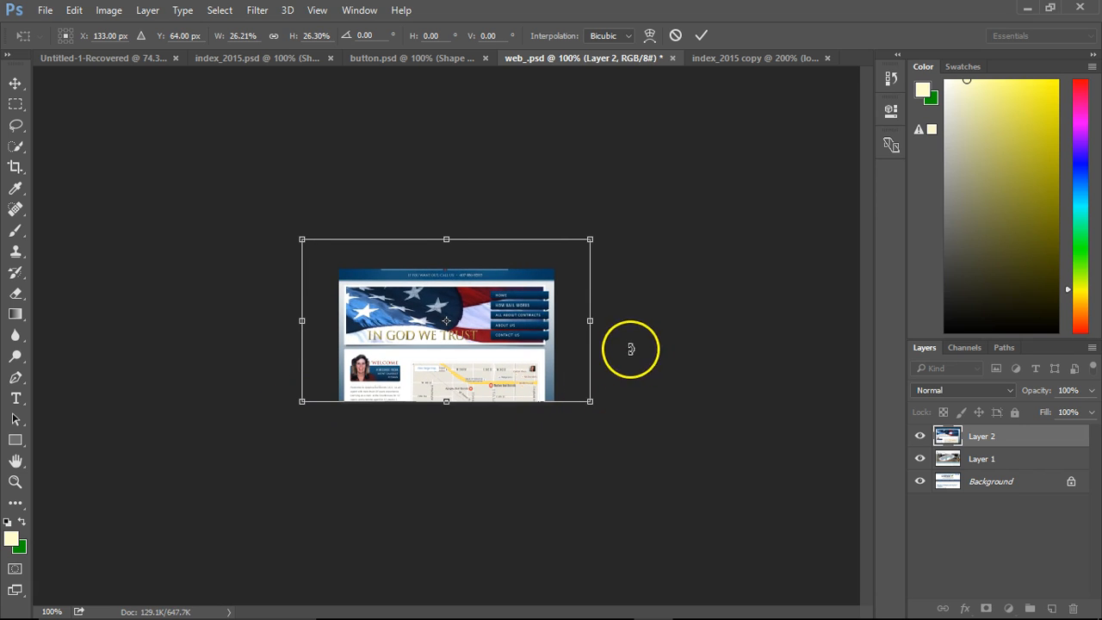
pyautogui.press('Return')
# Nudge the pasted screenshot layer vertically so the Apopka Bail Bonds header sits at the canvas's upper edge.
pyautogui.hotkey('shift', 'Down')
pyautogui.hotkey('shift', 'Down')
pyautogui.hotkey('shift', 'Down')
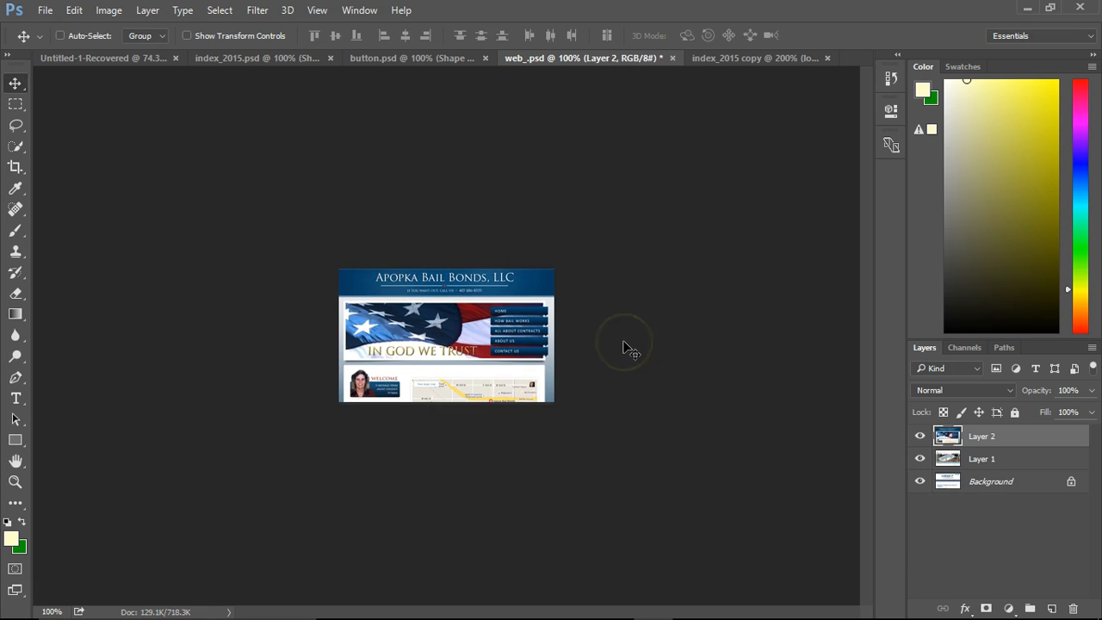
pyautogui.press('Up')
pyautogui.press('Up')
pyautogui.press('Up')
pyautogui.press('Up')
pyautogui.press('Up')
pyautogui.press('Up')
pyautogui.press('Up')
pyautogui.press('Up')
pyautogui.press('Up')
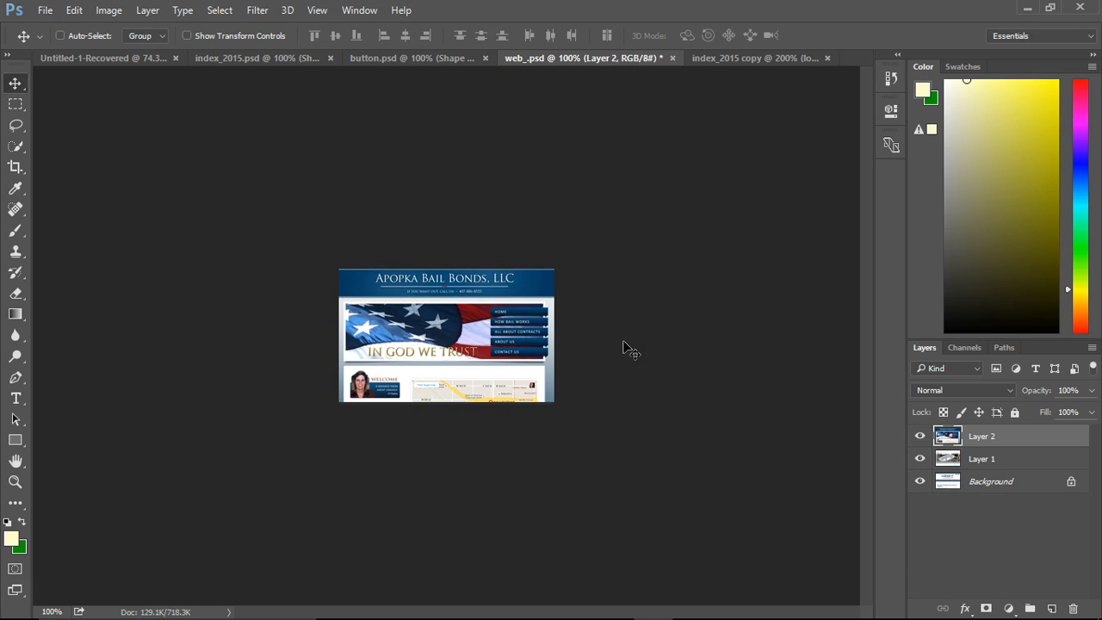
pyautogui.press('Up')
pyautogui.press('Down')
pyautogui.press('Up')
pyautogui.press('Up')
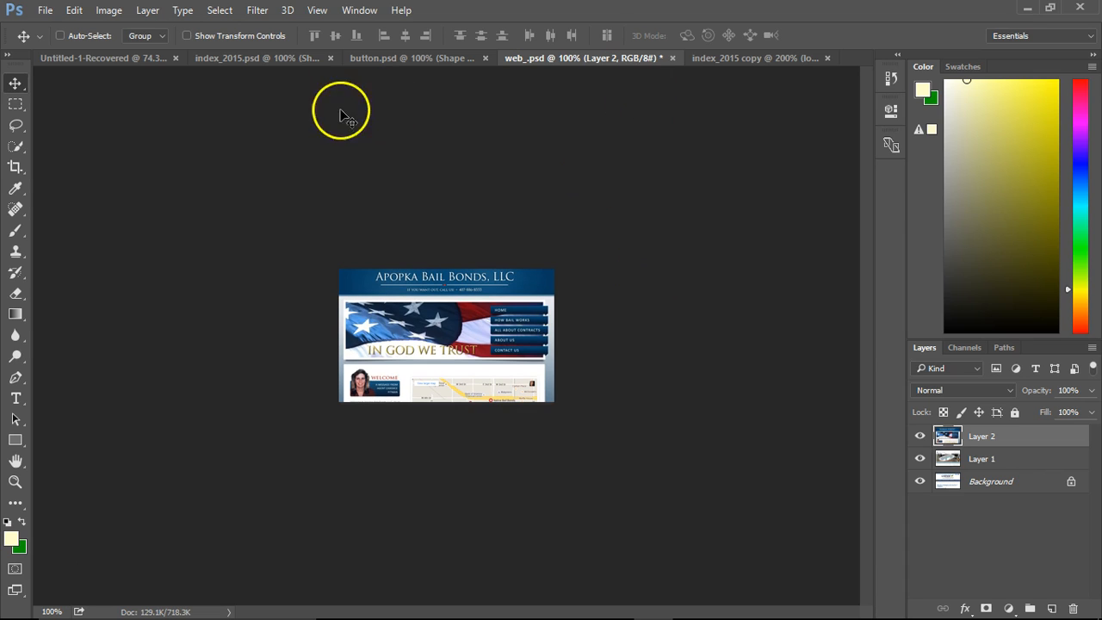
# Export the canvas for web as a JPEG named web_apopka_bail.jpg in the images folder.
pyautogui.click(45, 10)
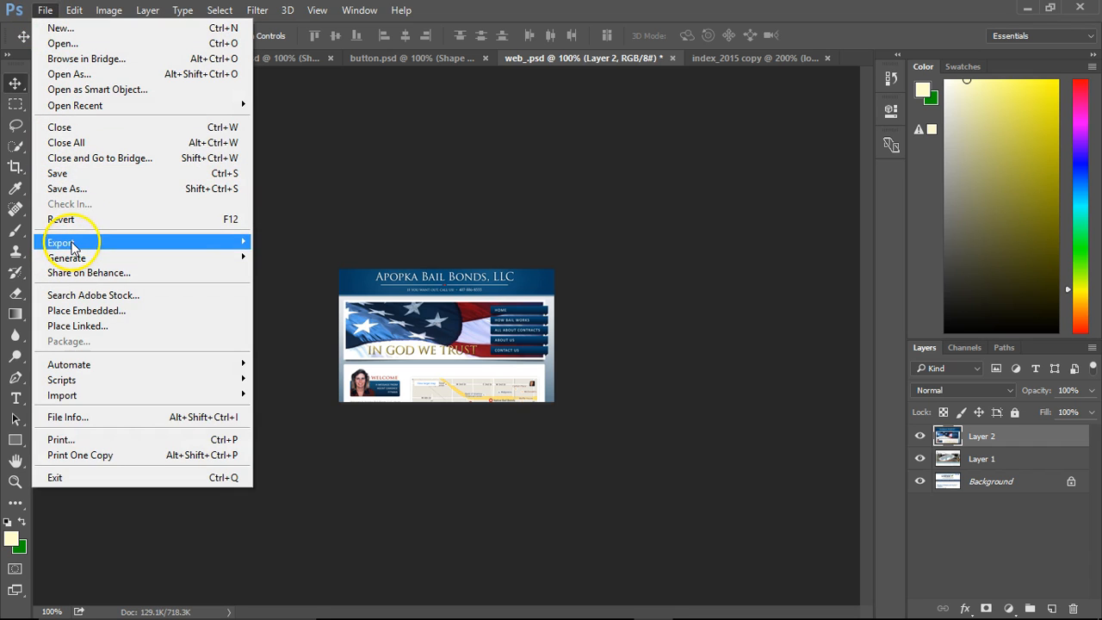
pyautogui.moveTo(69, 242)
pyautogui.click(330, 303)
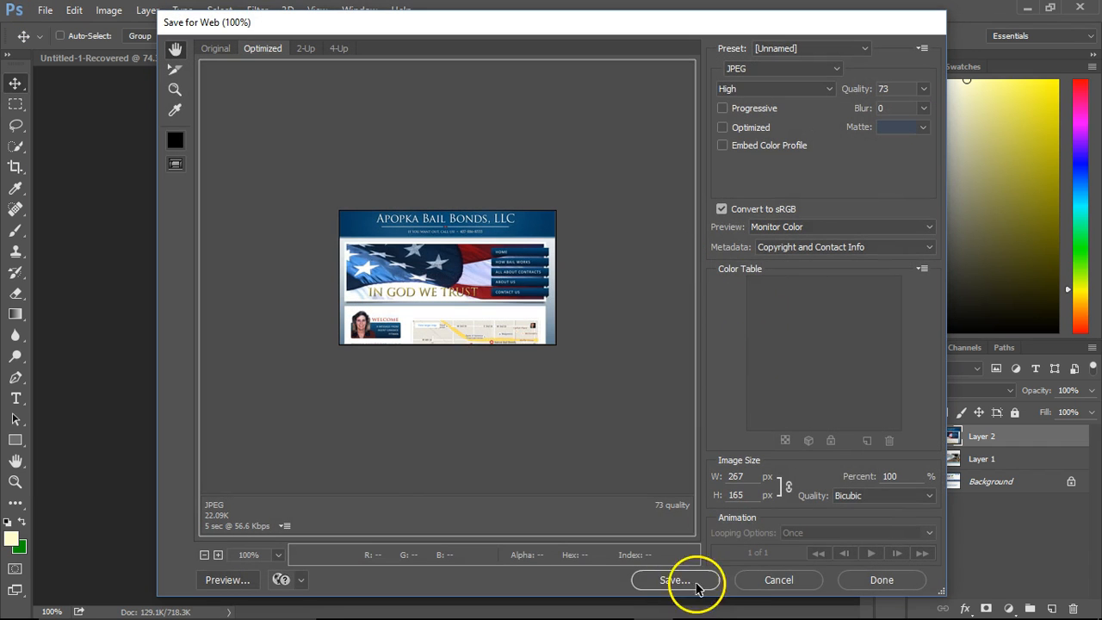
pyautogui.click(682, 582)
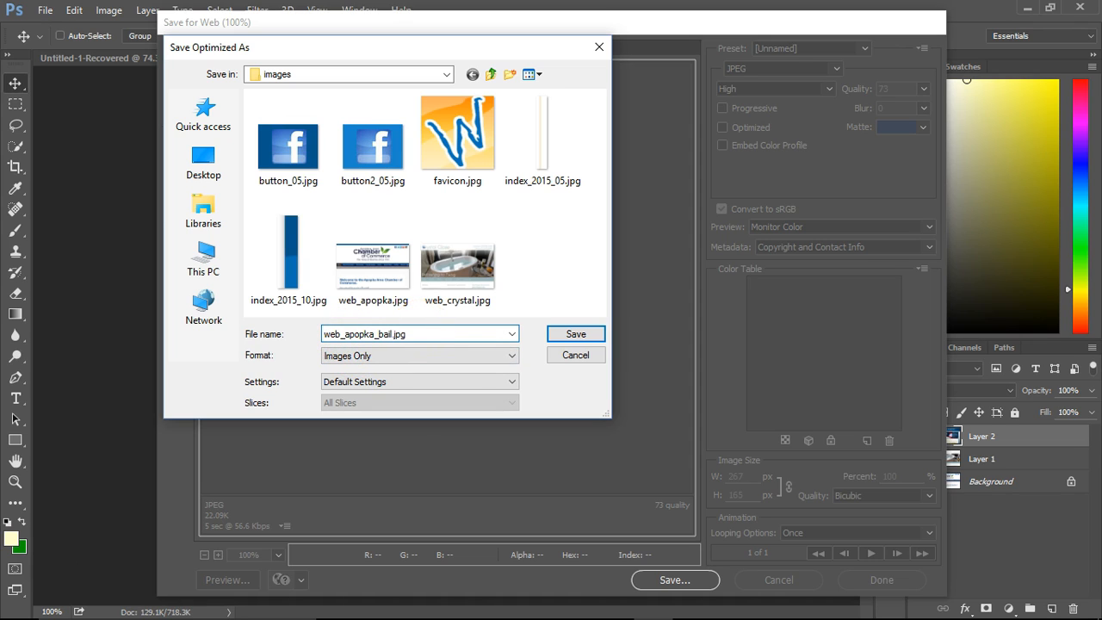
pyautogui.click(573, 335)
# Switch to Muse and replace the ReDesigns column's image with web_apopka_bail.jpg from the images folder.
pyautogui.moveTo(566, 603)
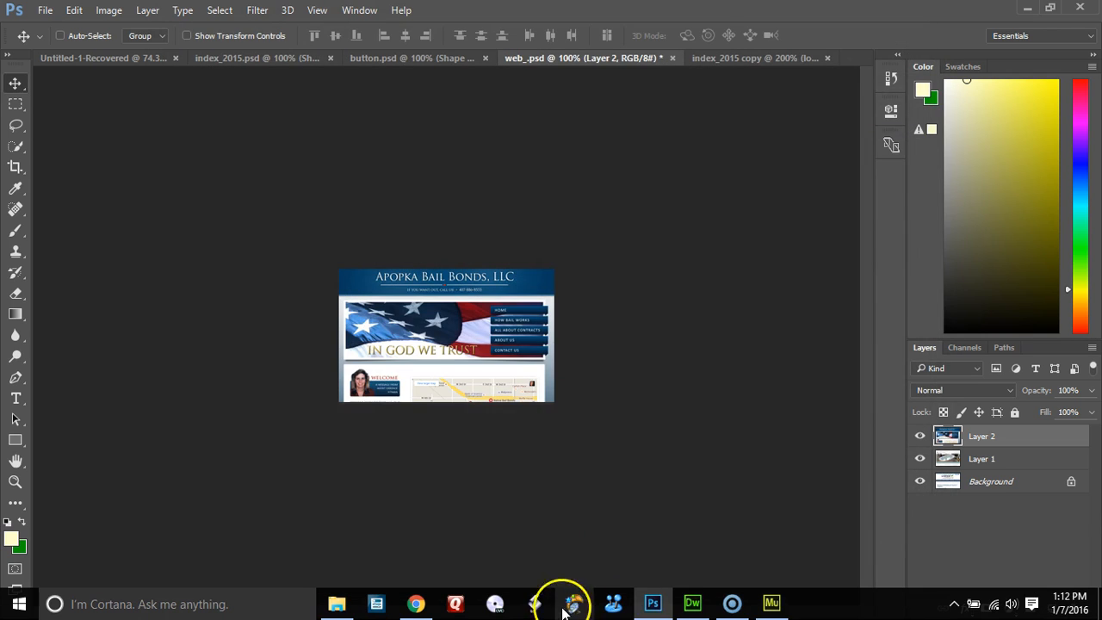
pyautogui.click(769, 606)
pyautogui.rightClick(565, 319)
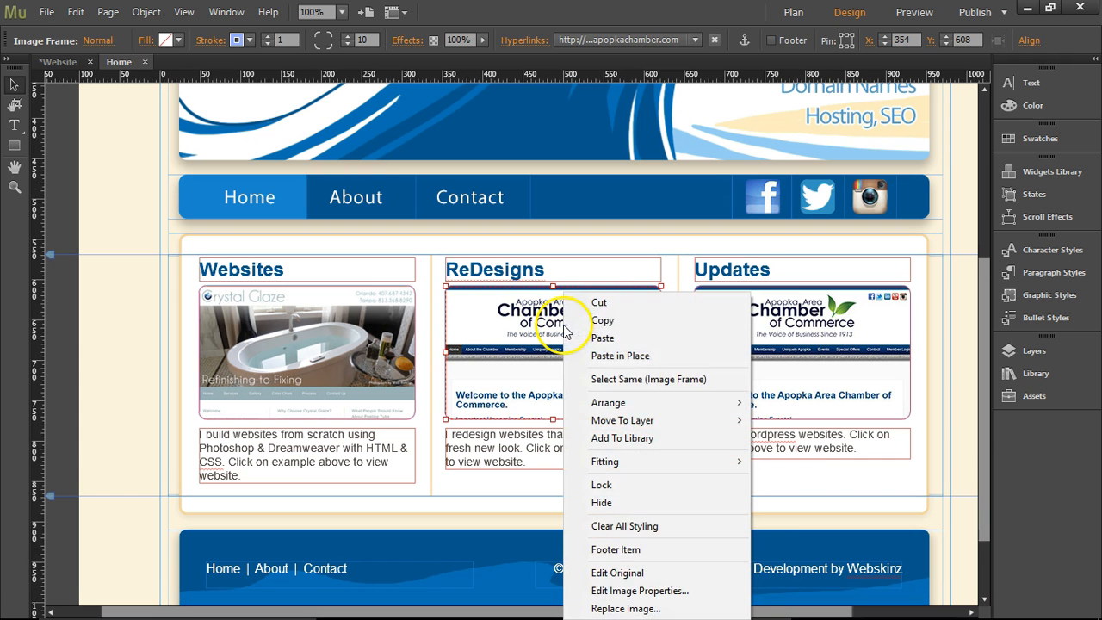
pyautogui.click(641, 608)
pyautogui.moveTo(538, 142); pyautogui.dragTo(499, 330)
pyautogui.scroll(-1, 394, 284)
pyautogui.doubleClick(332, 238)
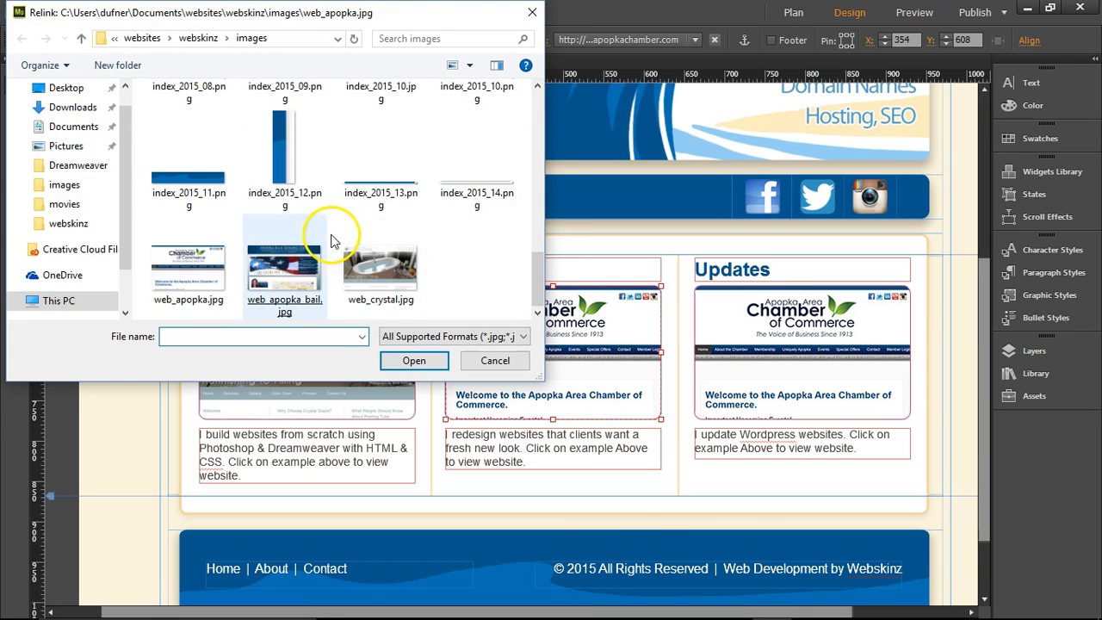
pyautogui.click(641, 42)
pyautogui.hotkey('ctrl', 'c')
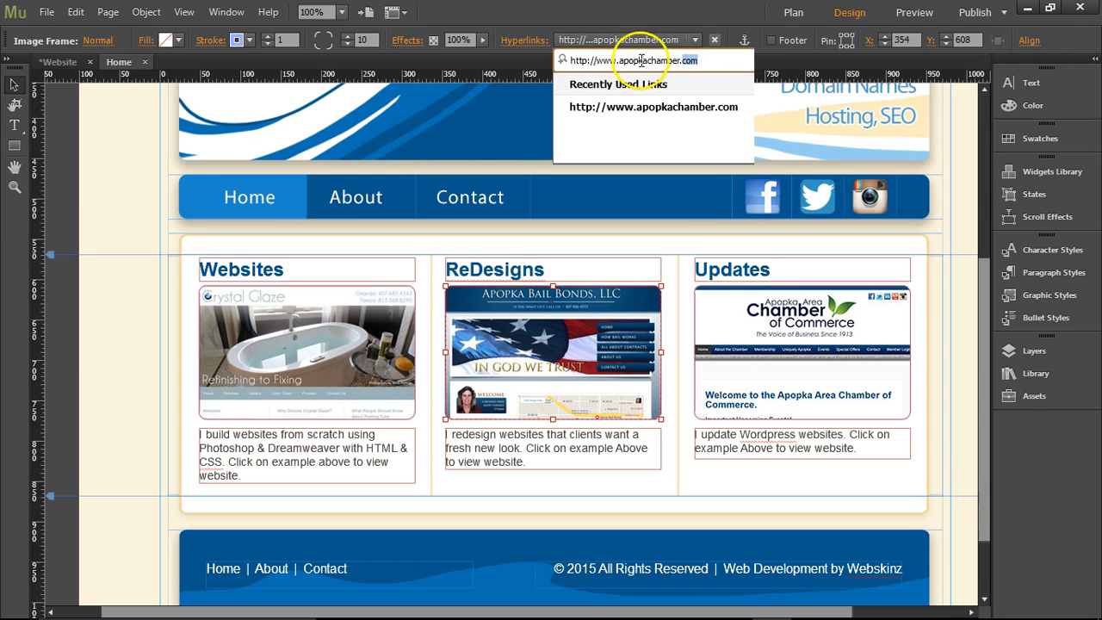
pyautogui.moveTo(570, 613)
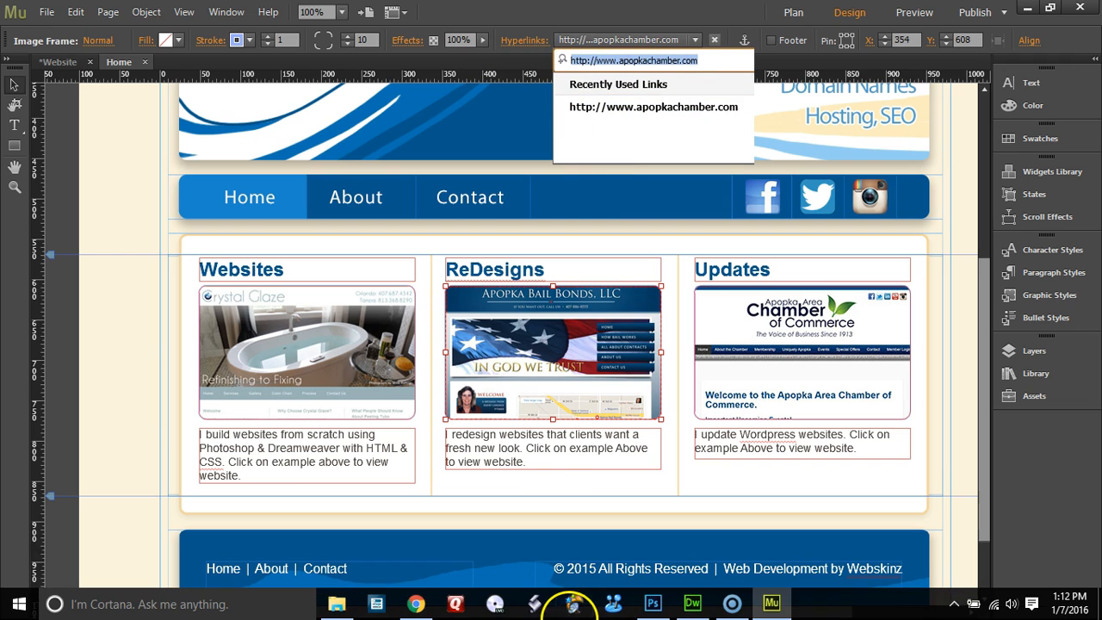
pyautogui.click(417, 603)
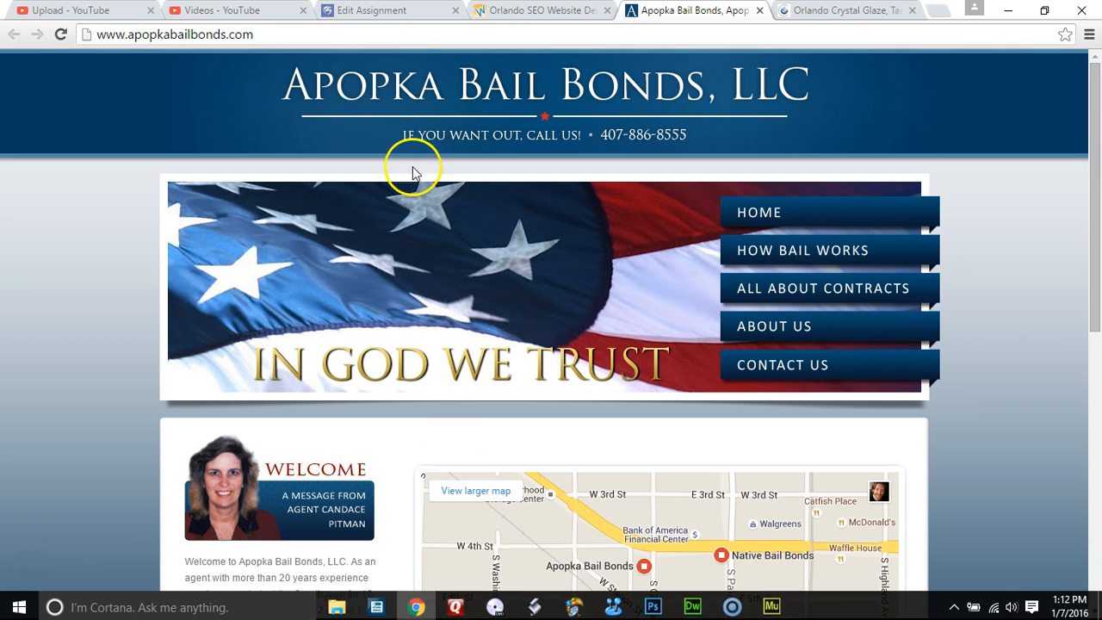
pyautogui.click(274, 34)
pyautogui.moveTo(797, 617)
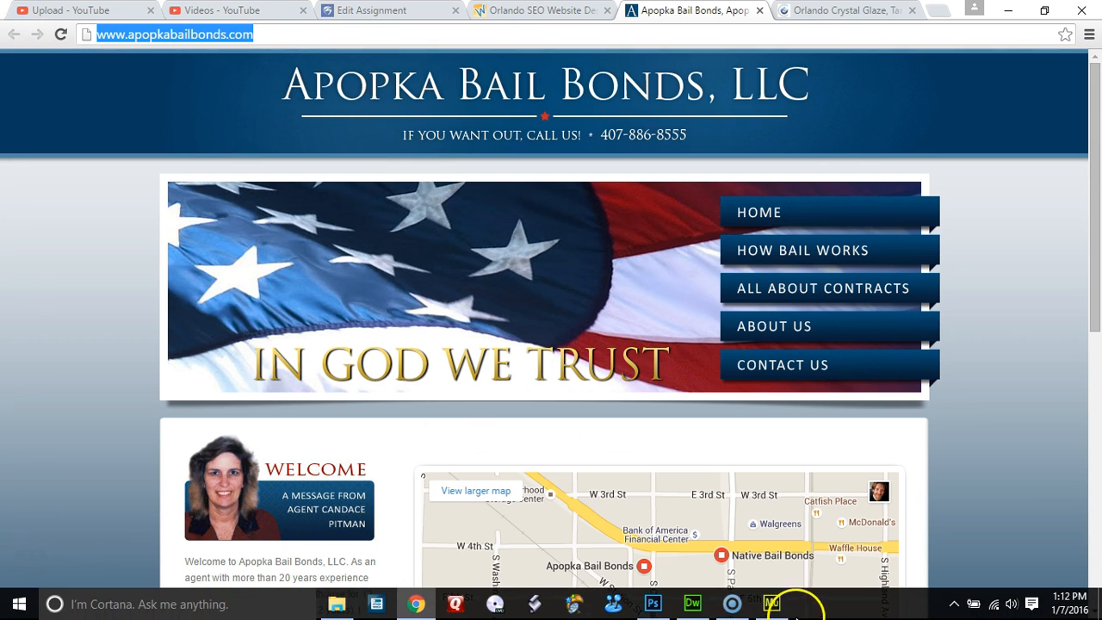
pyautogui.click(767, 603)
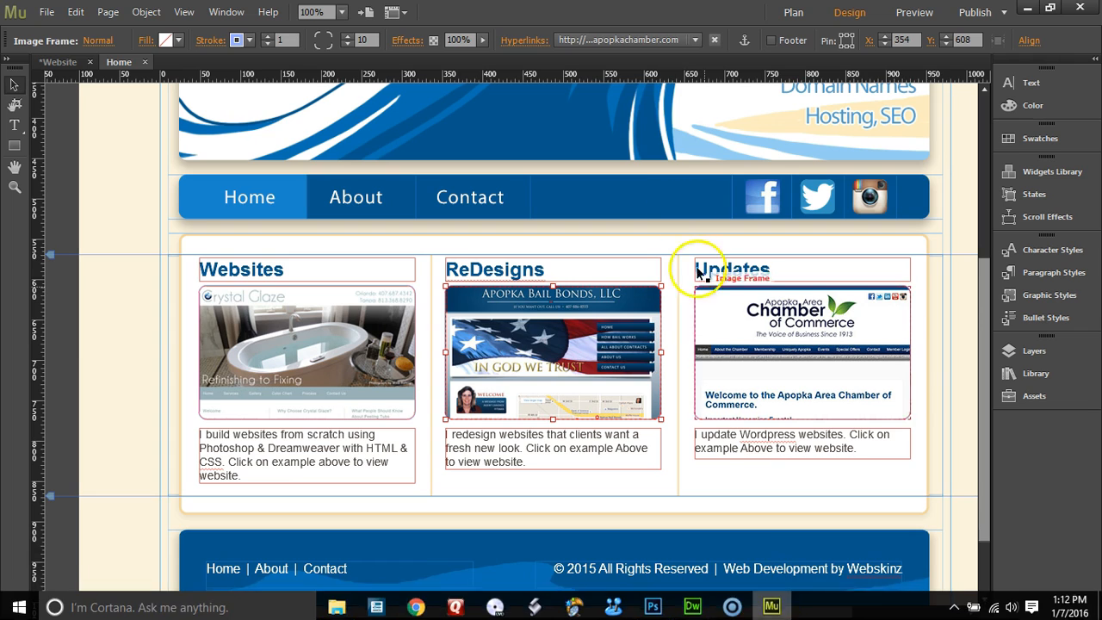
pyautogui.click(624, 44)
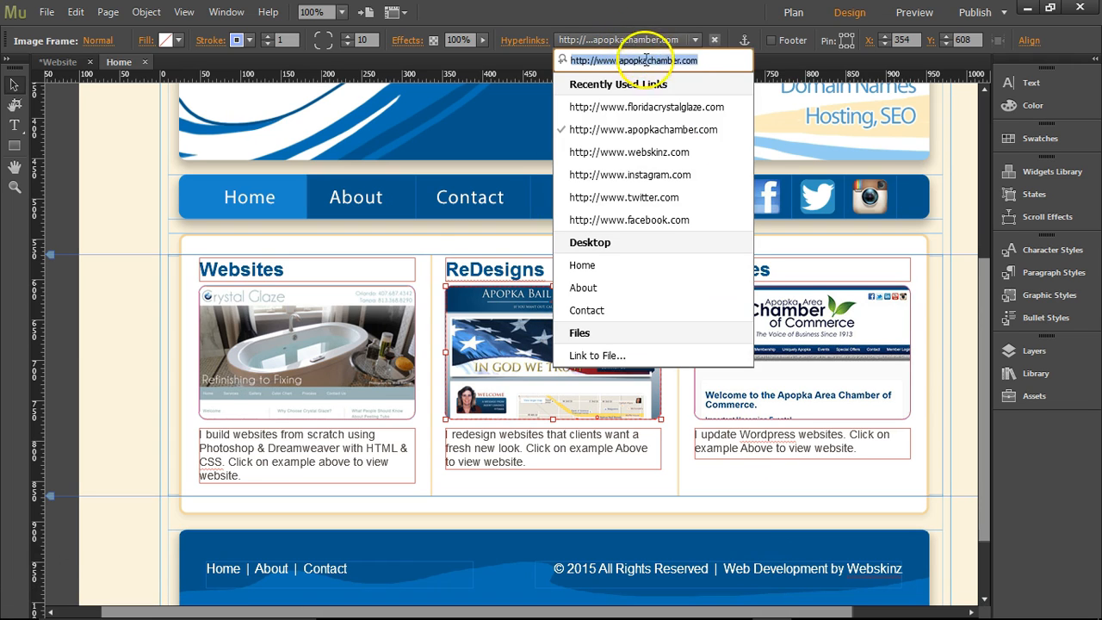
pyautogui.hotkey('ctrl', 'v')
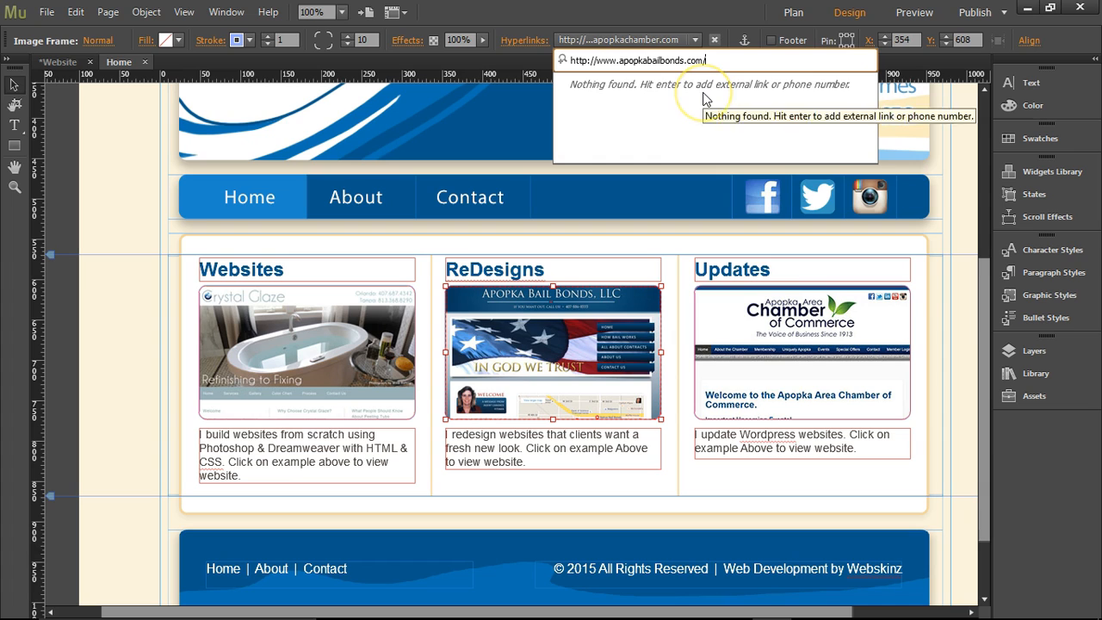
pyautogui.press('Return')
pyautogui.click(528, 40)
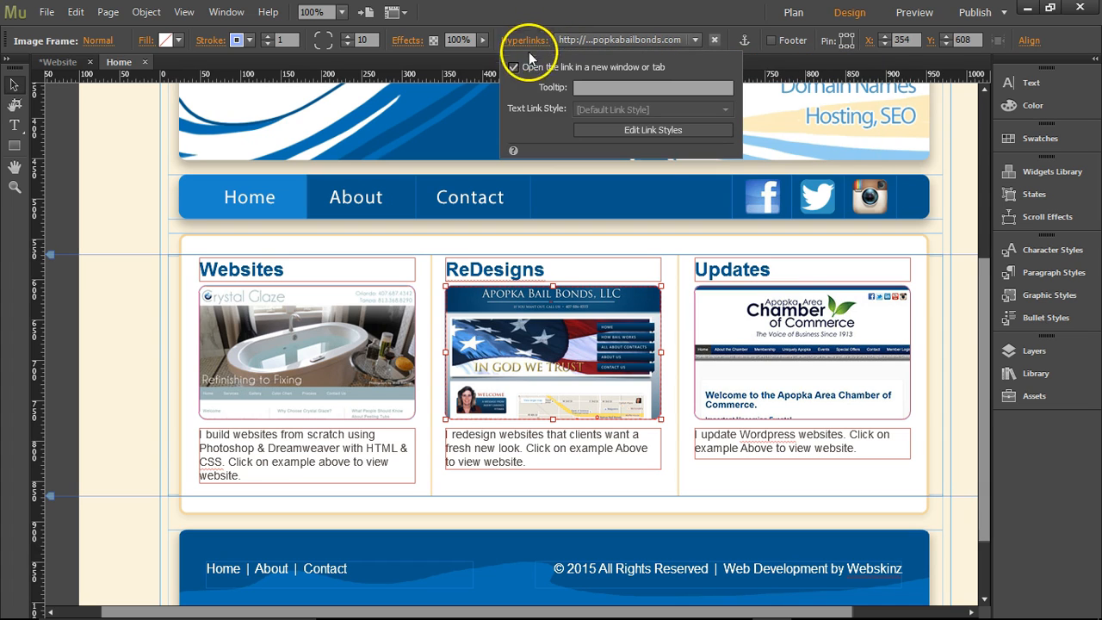
pyautogui.click(900, 239)
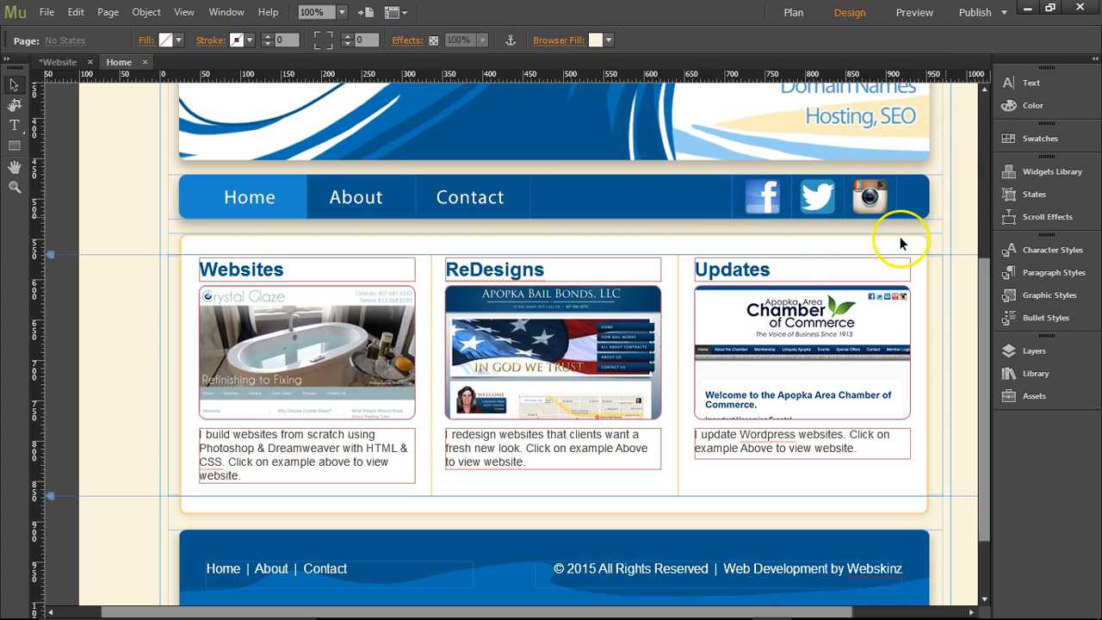
# Save the site and upload only modified files by FTP to public_html/muse on webskinz.com.
pyautogui.hotkey('ctrl', 's')
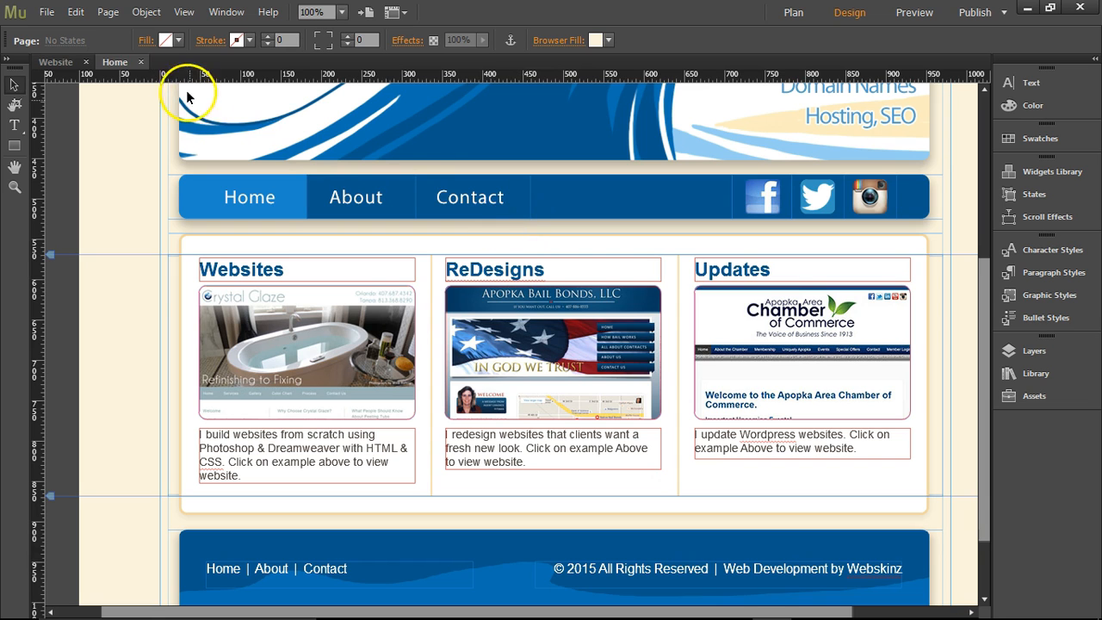
pyautogui.click(47, 13)
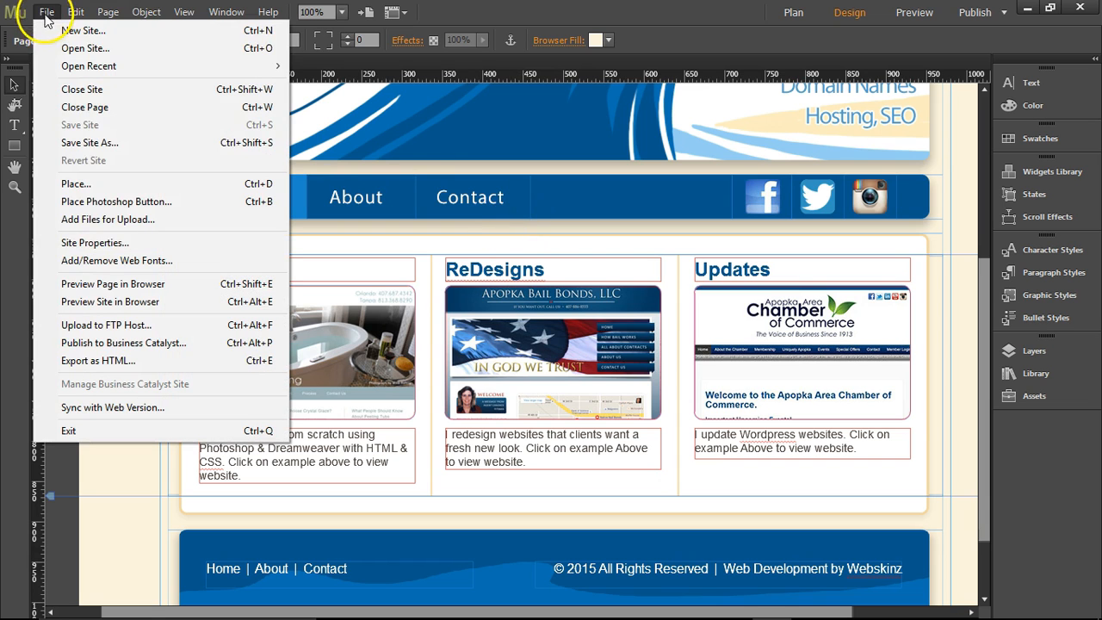
pyautogui.click(95, 323)
pyautogui.click(597, 410)
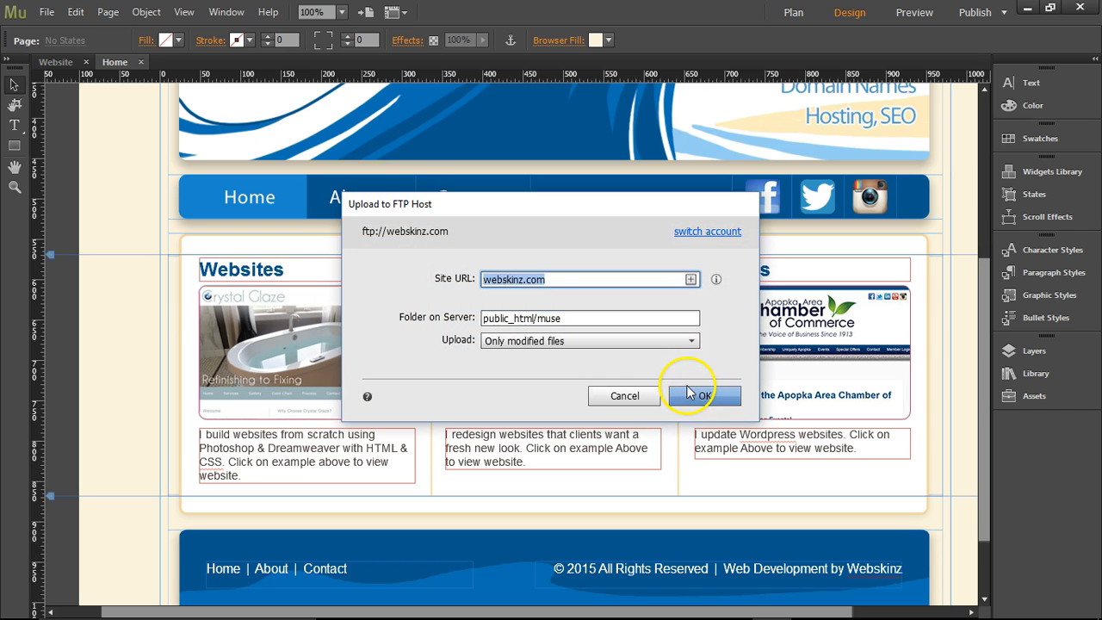
pyautogui.click(694, 396)
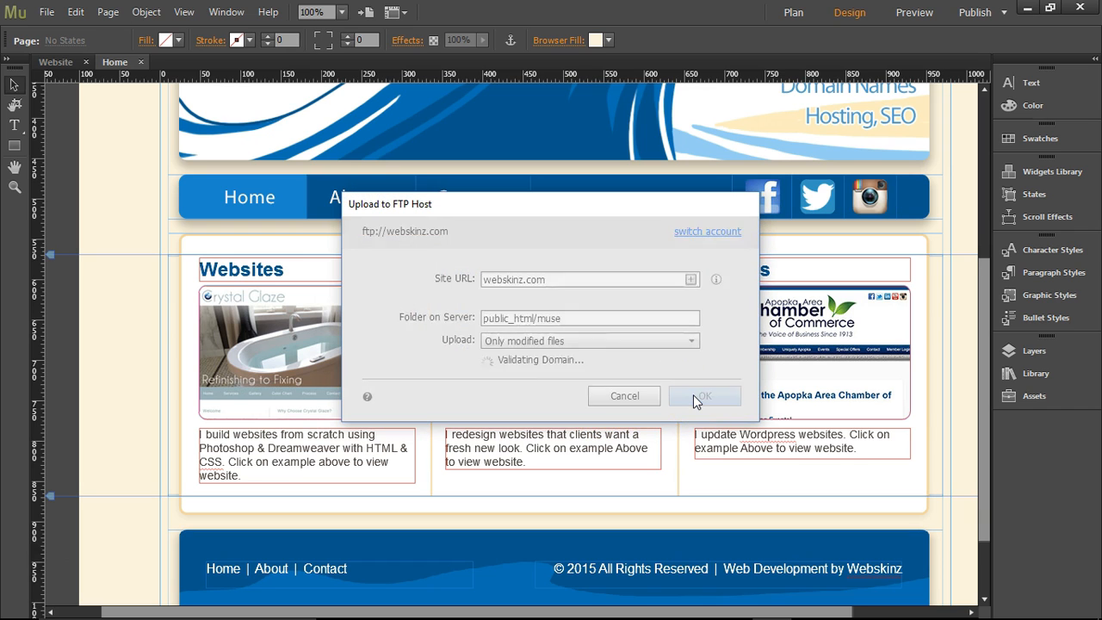
pyautogui.click(626, 364)
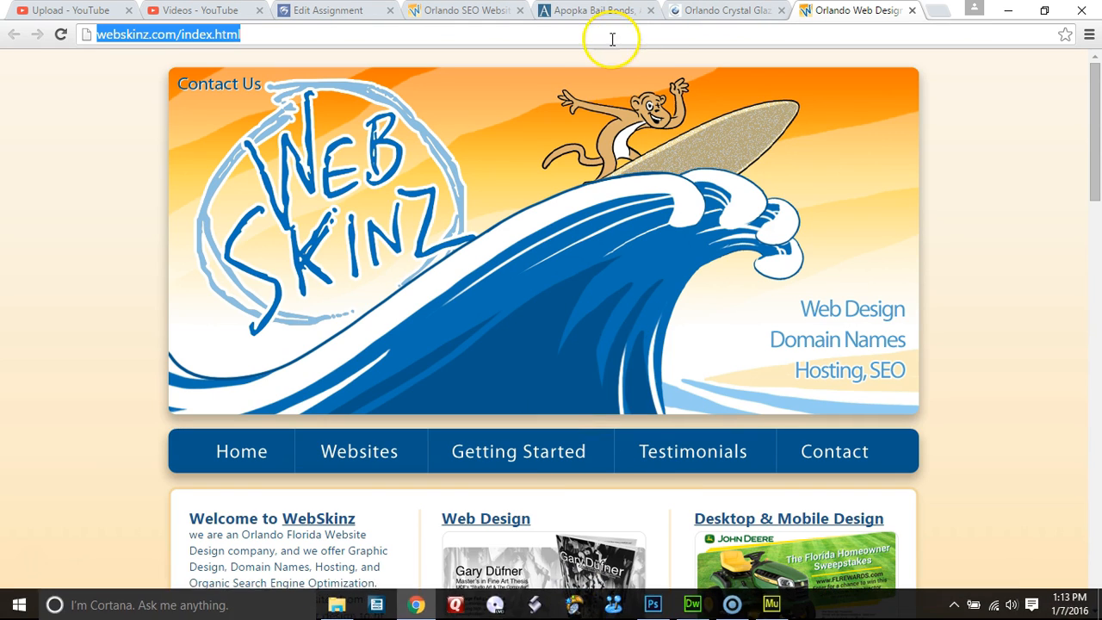
# Change the browser address from index.html to webskinz.com/muse and load the uploaded Muse home page.
pyautogui.click(276, 38)
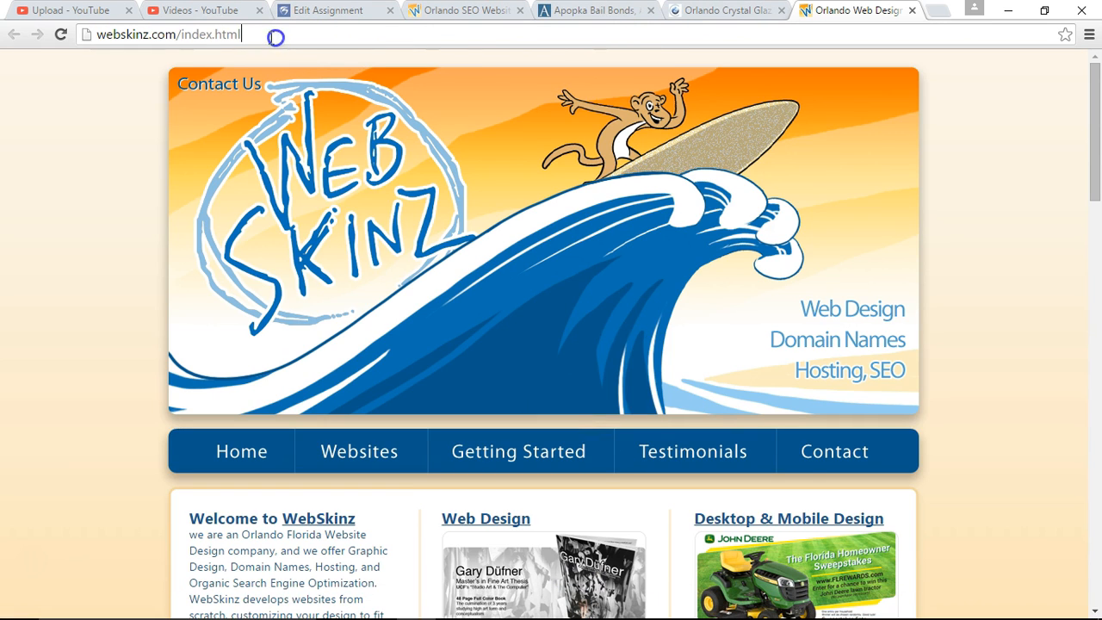
pyautogui.moveTo(181, 36); pyautogui.dragTo(271, 37)
pyautogui.write('muse')
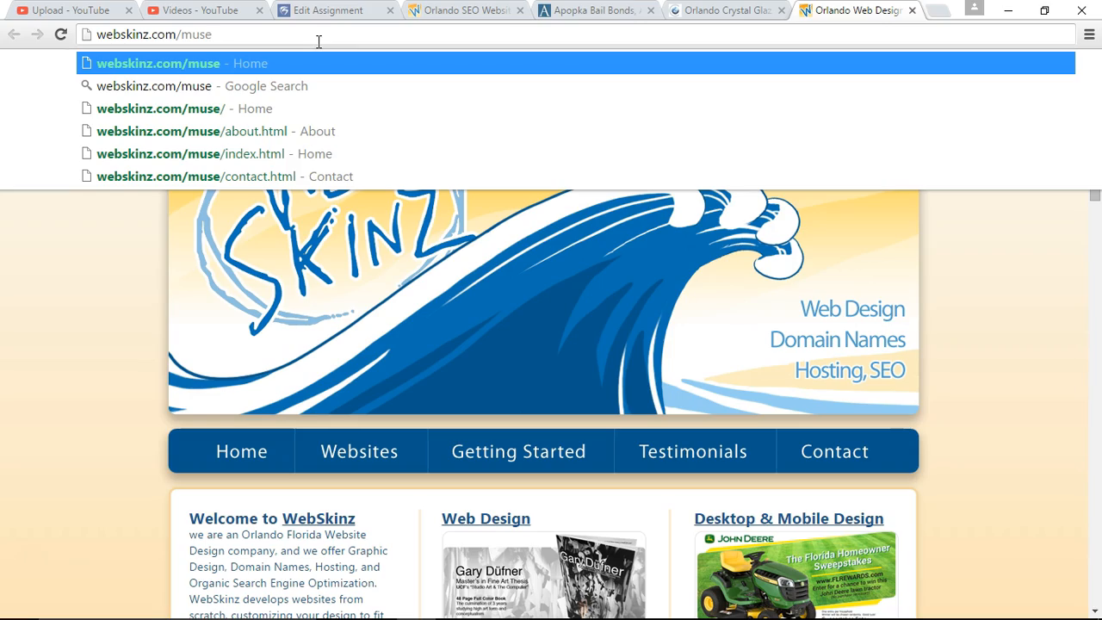
pyautogui.click(74, 300)
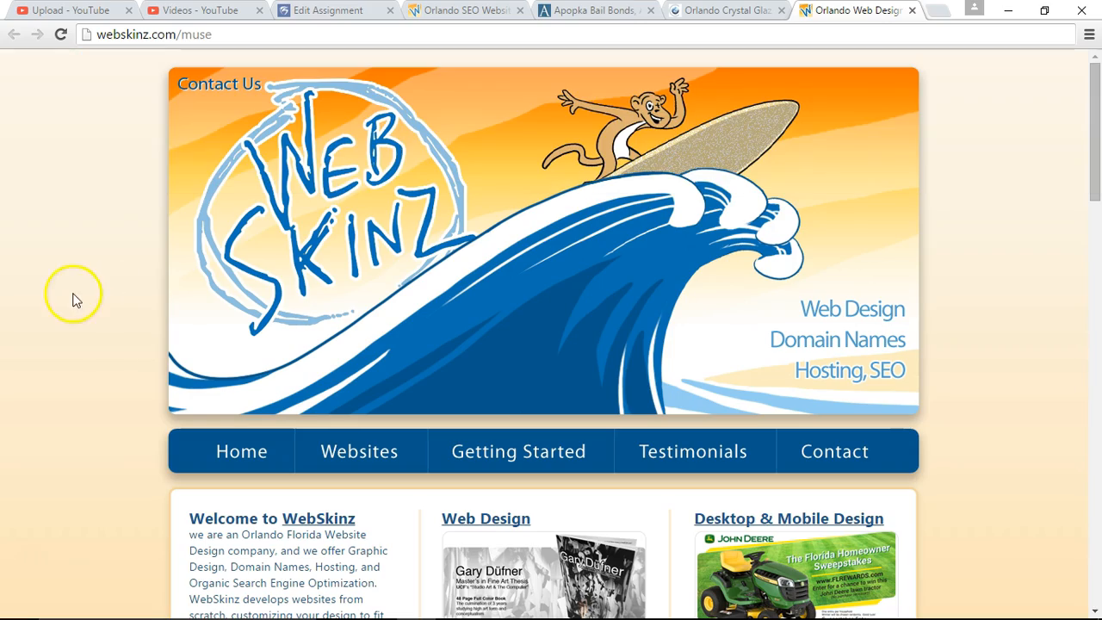
pyautogui.scroll(-10, 522, 209)
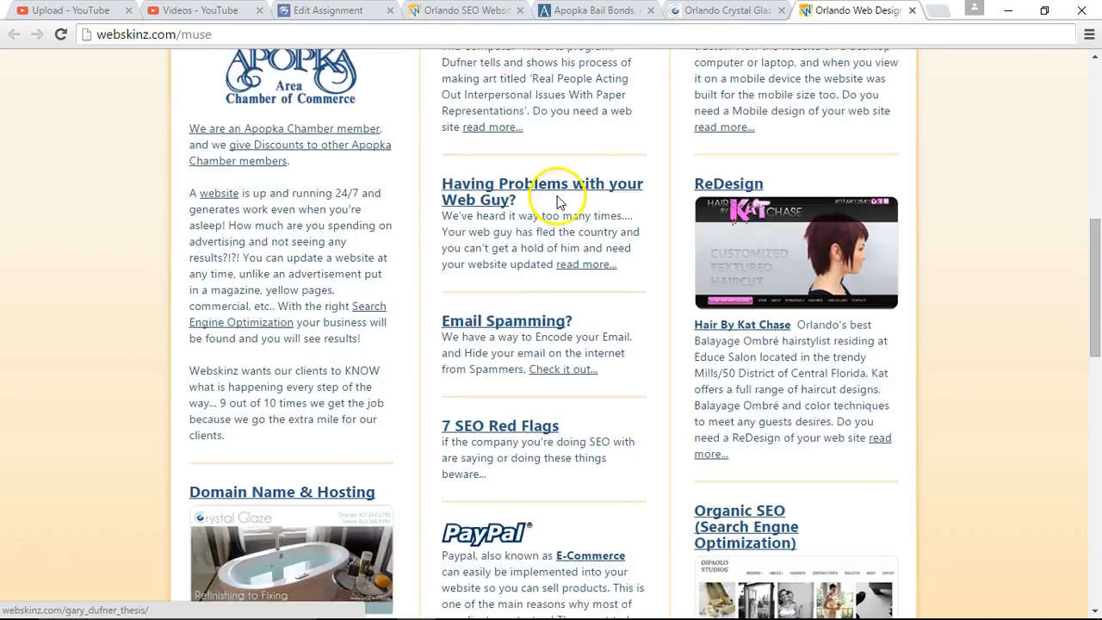
pyautogui.scroll(7, 560, 185)
pyautogui.scroll(3, 561, 186)
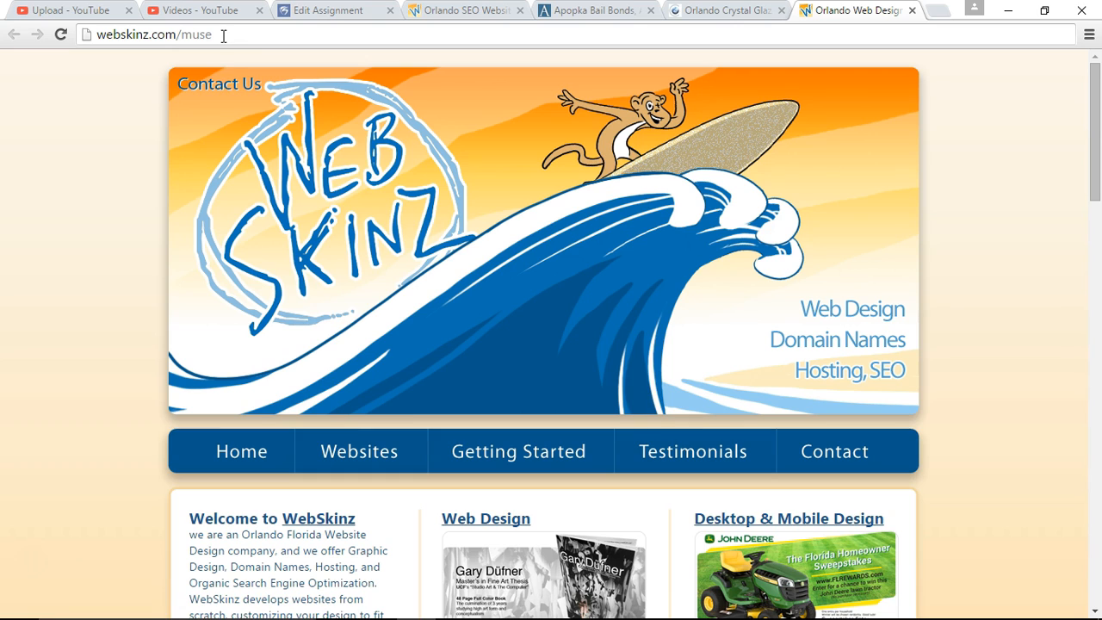
pyautogui.click(228, 80)
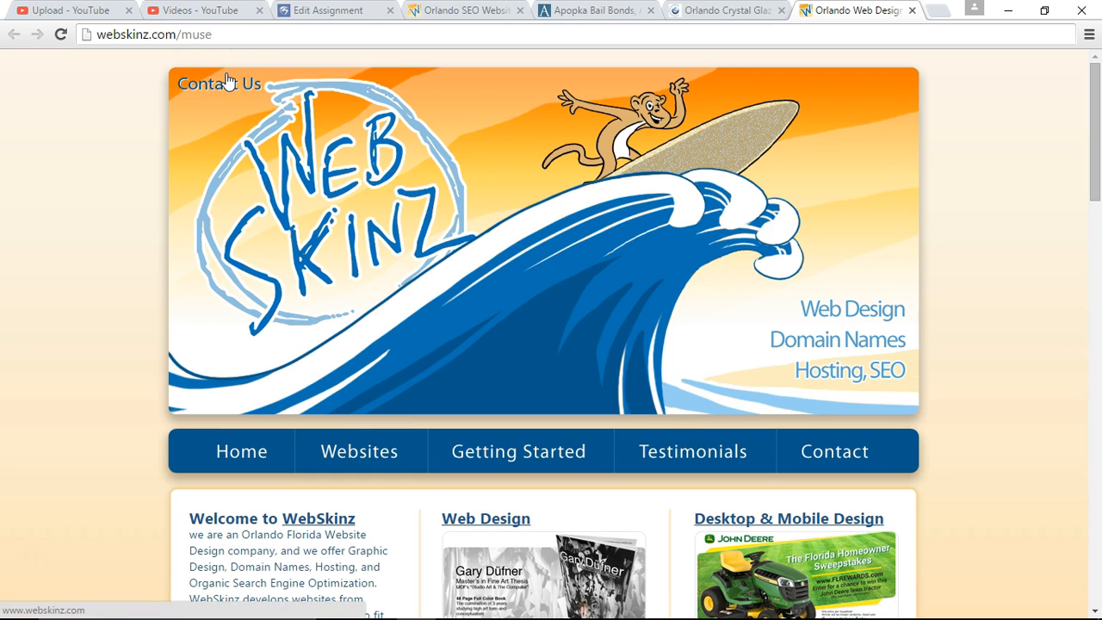
pyautogui.click(226, 35)
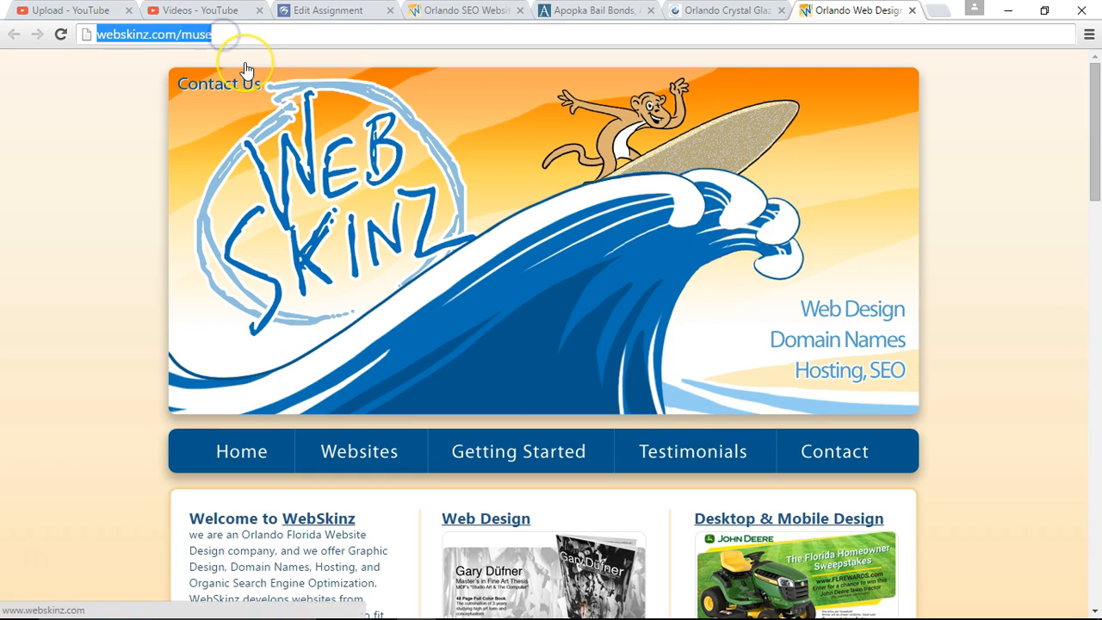
pyautogui.press('Return')
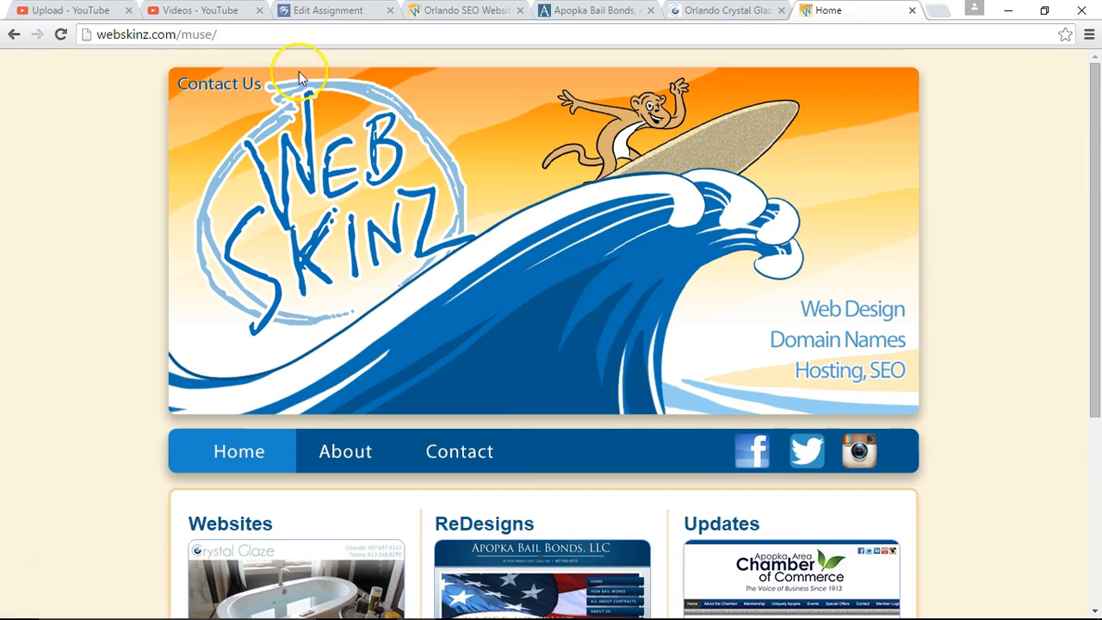
# Test the linked images in the Websites, ReDesigns and Updates columns, closing each website tab that opens.
pyautogui.scroll(-4, 977, 195)
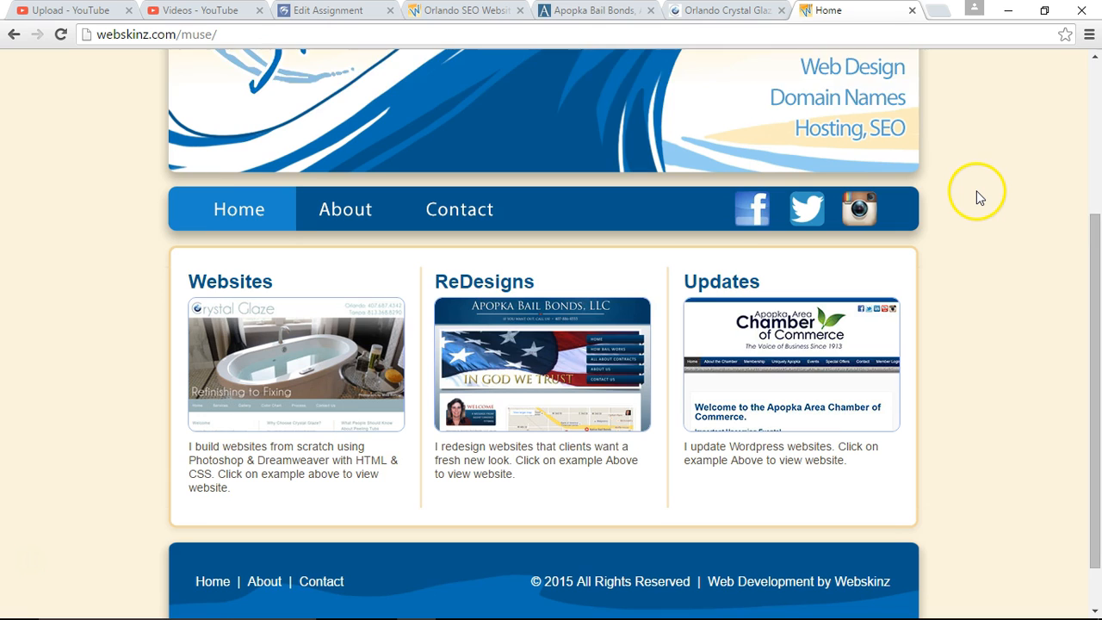
pyautogui.click(251, 255)
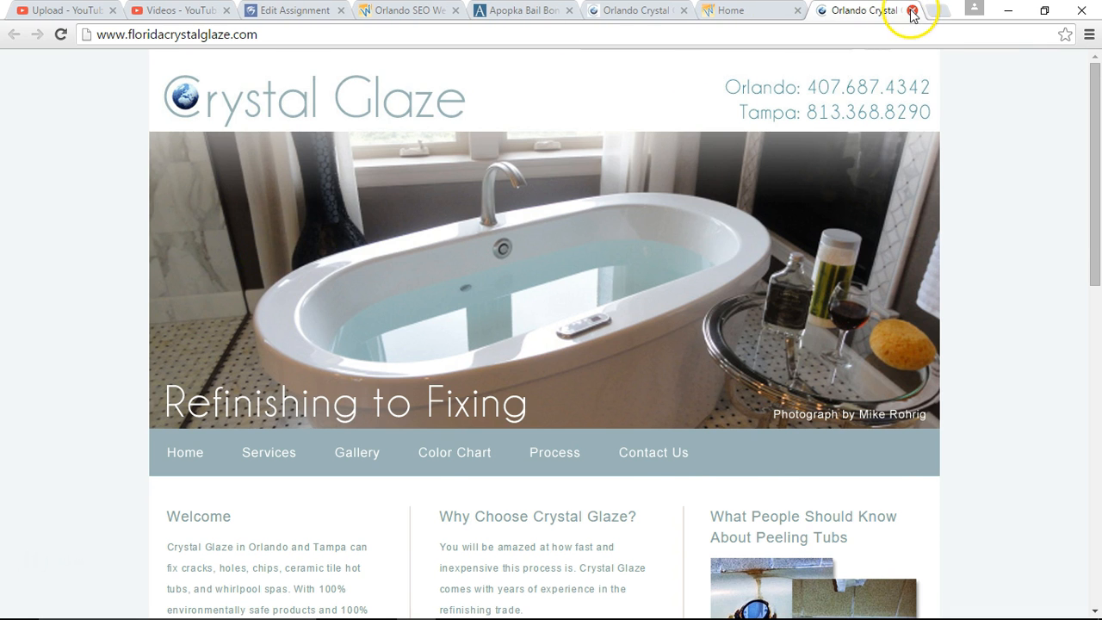
pyautogui.click(912, 10)
pyautogui.click(495, 274)
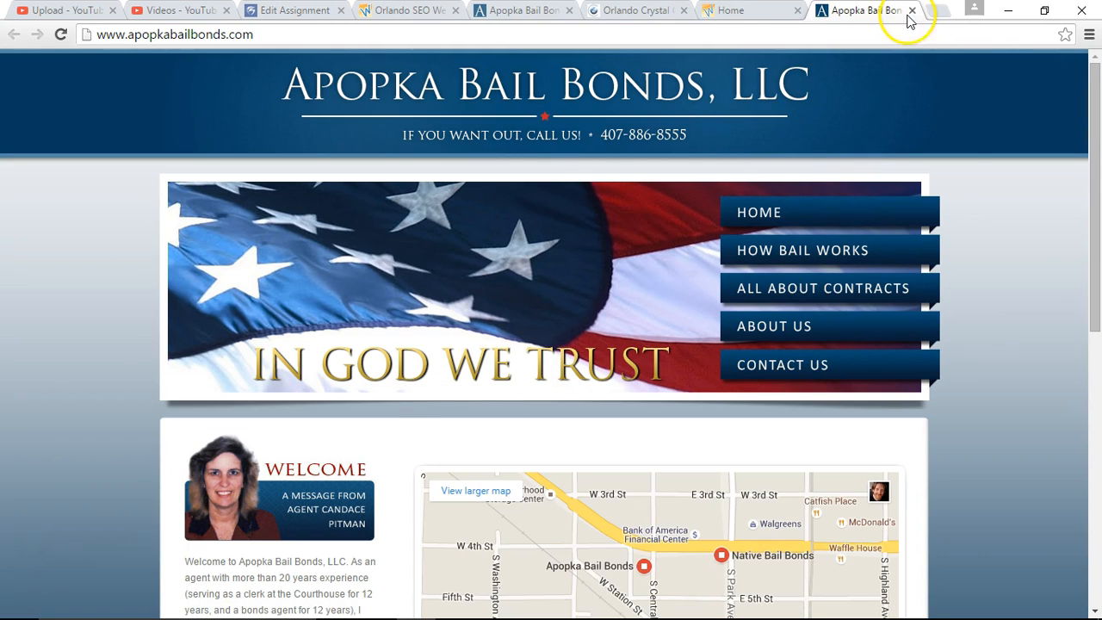
pyautogui.click(912, 10)
pyautogui.click(755, 295)
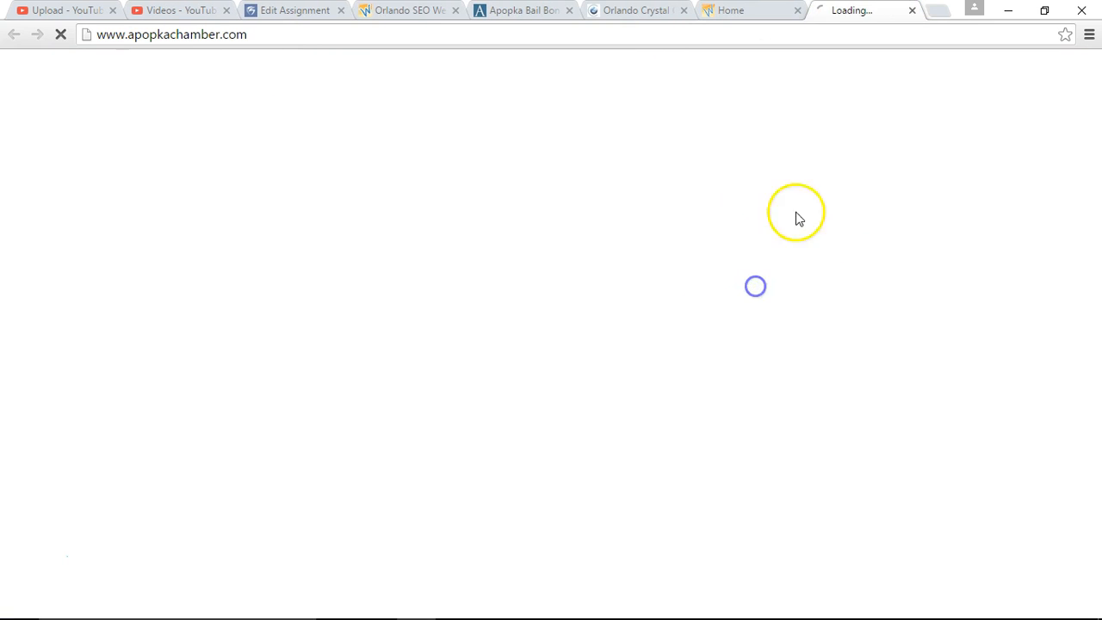
pyautogui.click(912, 11)
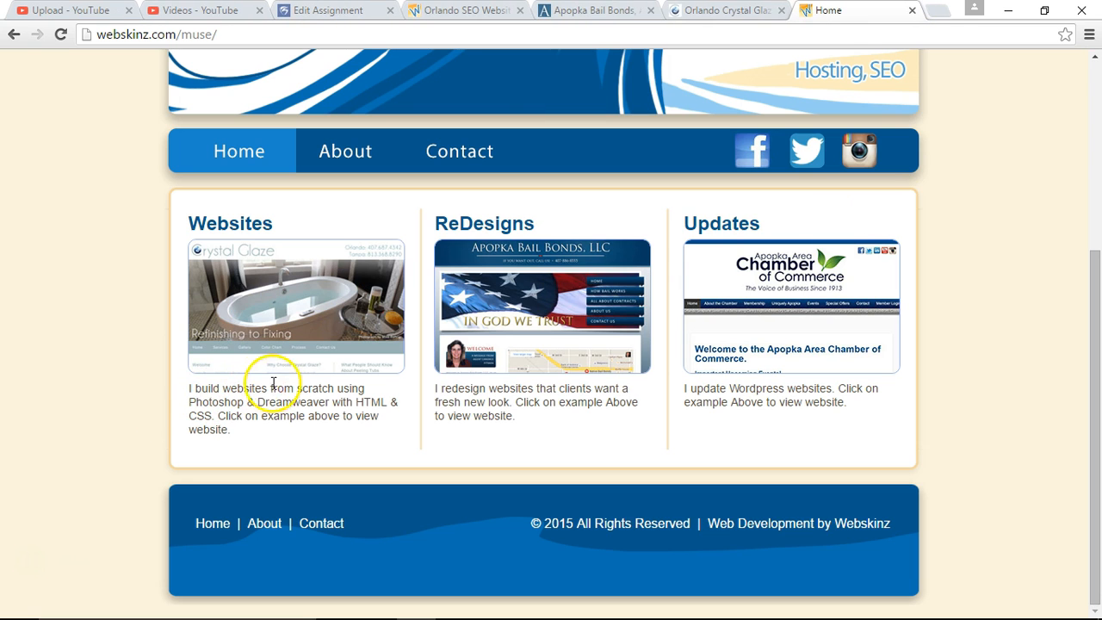
# Review the caption text under the ReDesigns and Updates images on the live home page.
pyautogui.moveTo(466, 388); pyautogui.dragTo(501, 414)
pyautogui.moveTo(702, 390); pyautogui.dragTo(784, 403)
pyautogui.click(896, 406)
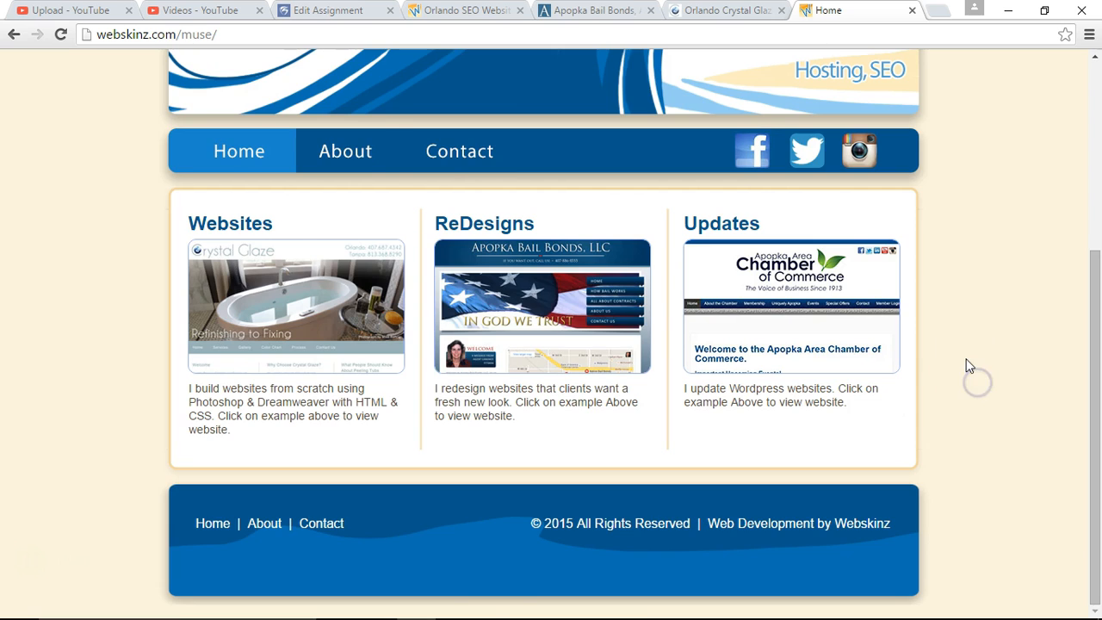
# Check the live site's About and Contact pages through its page navigation links.
pyautogui.scroll(4, 969, 366)
pyautogui.scroll(-4, 974, 349)
pyautogui.scroll(4, 973, 349)
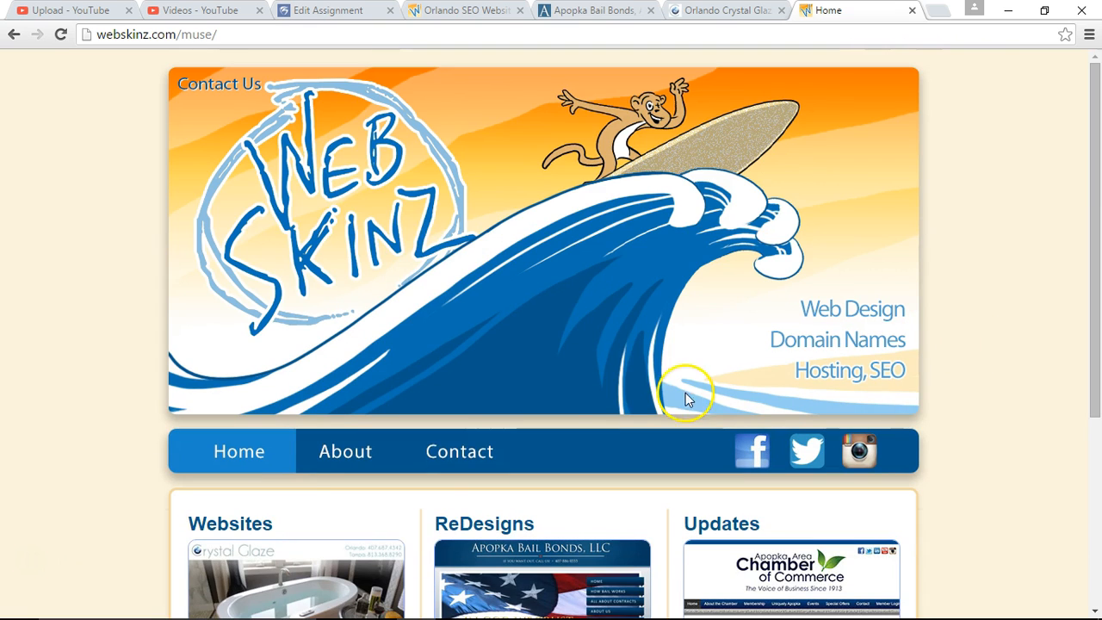
pyautogui.click(328, 458)
pyautogui.click(461, 456)
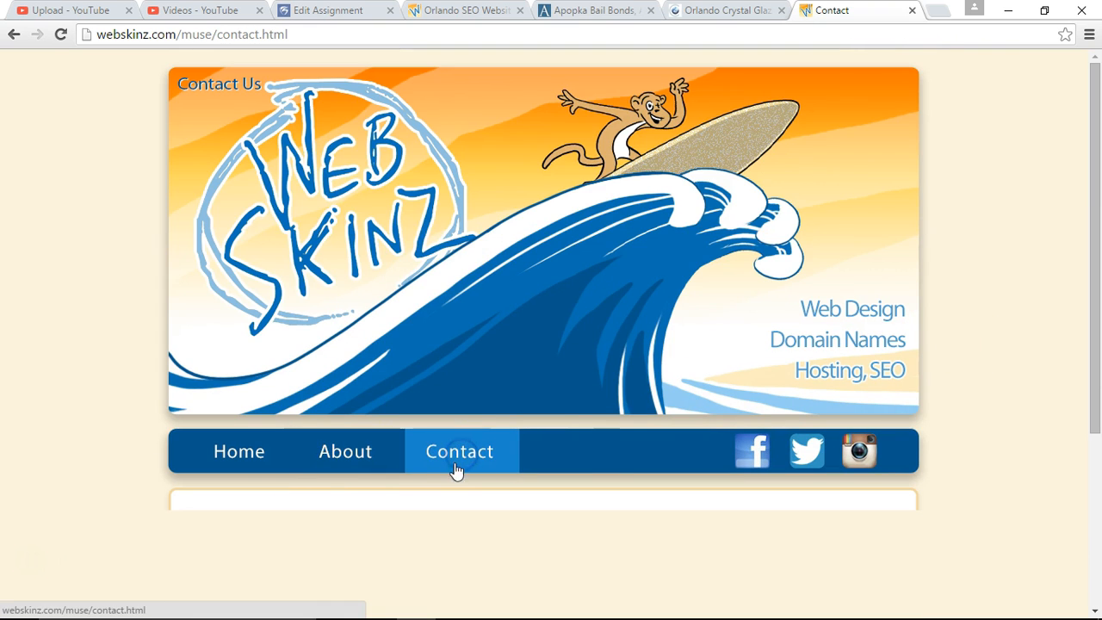